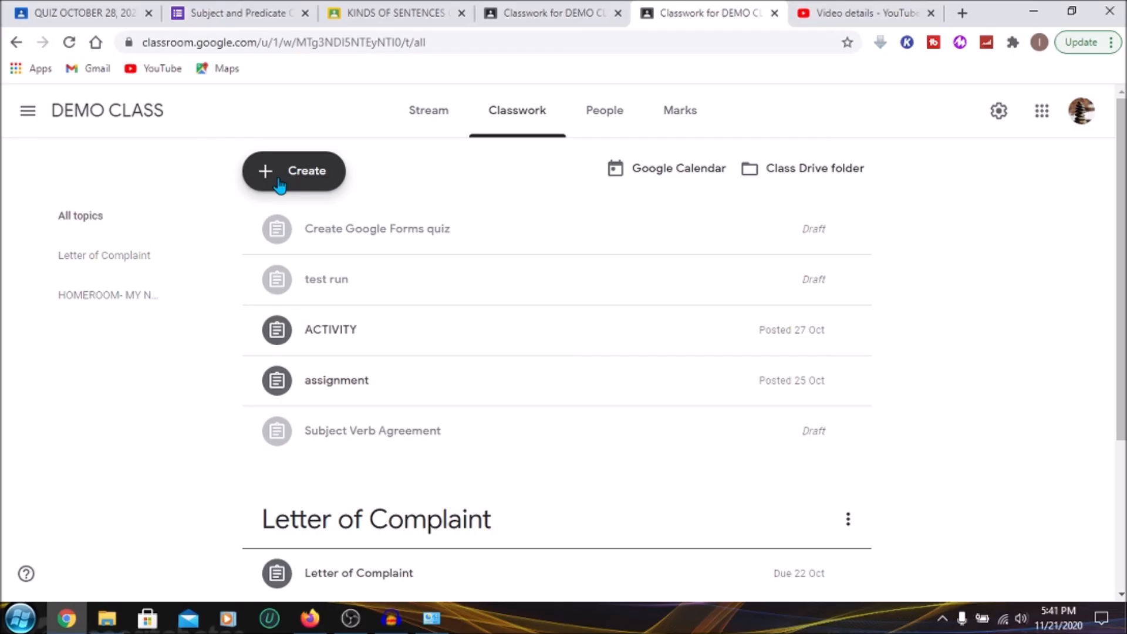
Step: Create a new quiz assignment in the DEMO CLASS classwork and title it "QUIZ"
left_click(280, 185)
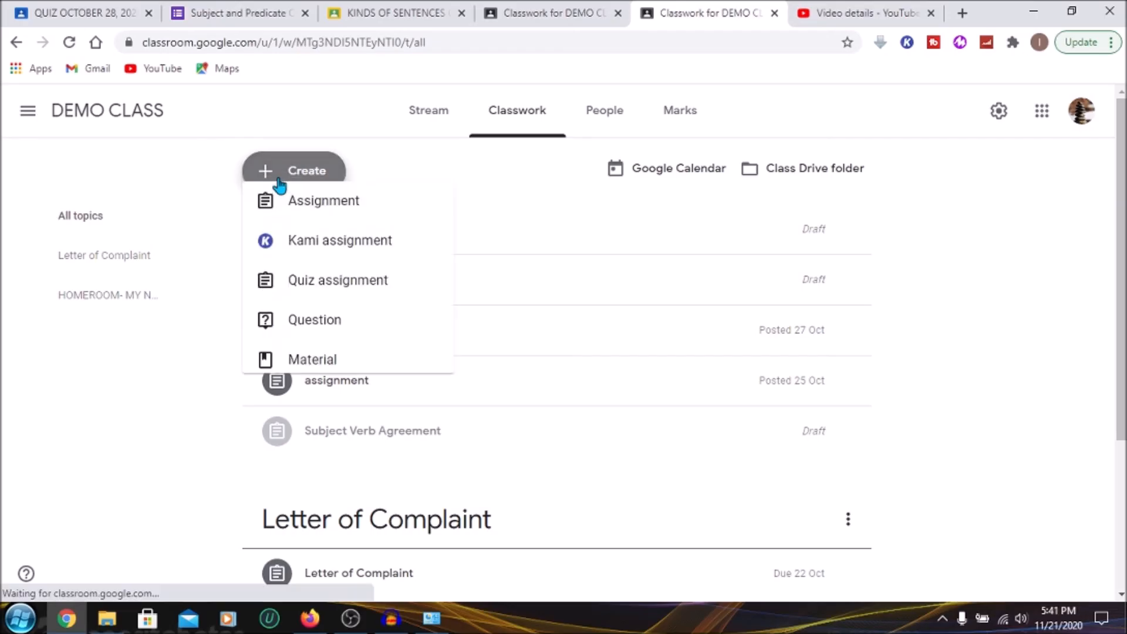
left_click(323, 311)
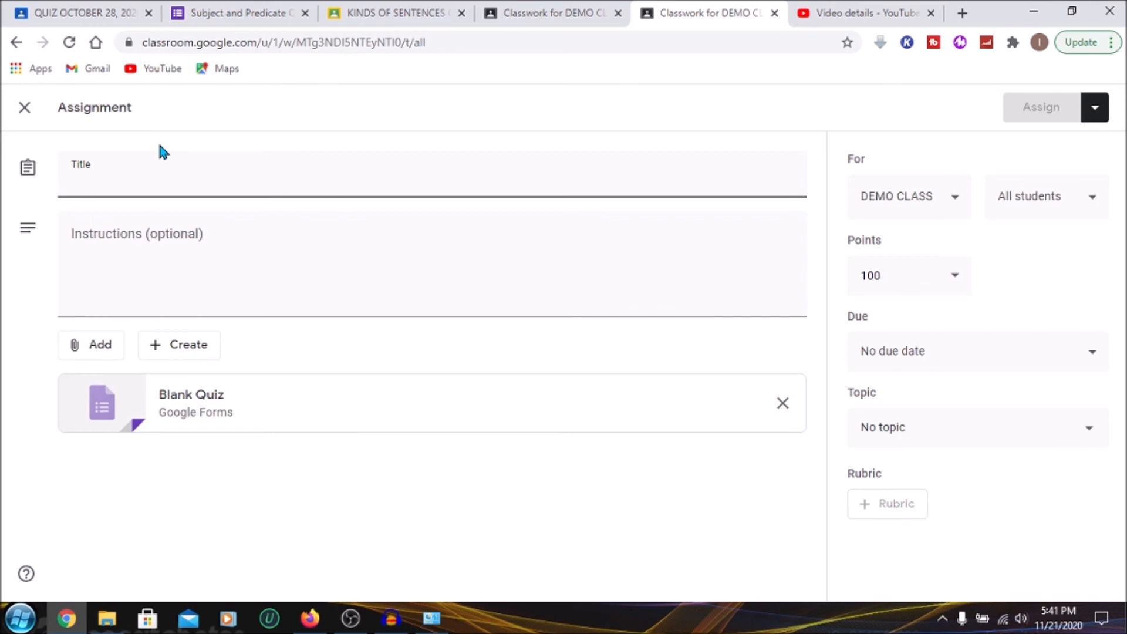
type("QUIZ")
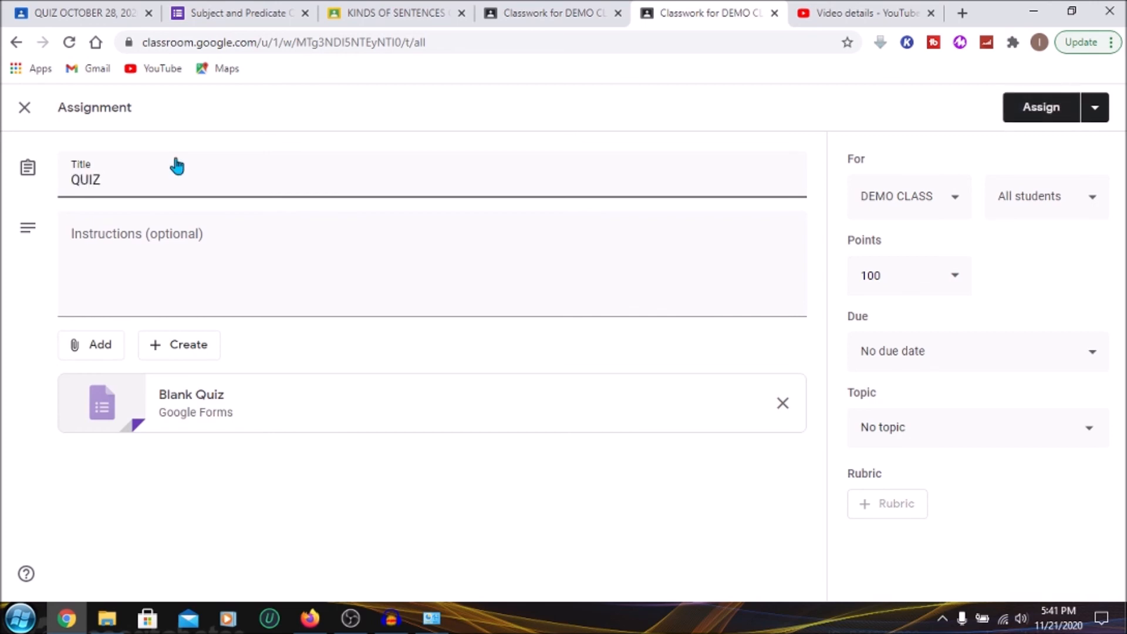
Step: Enter "COMPLETE" as the assignment's instructions
left_click(97, 281)
type("C")
type("MPLETE")
key("BackSpace")
key("BackSpace")
key("BackSpace")
key("BackSpace")
key("BackSpace")
key("BackSpace")
type("OMLTE")
key("BackSpace")
key("BackSpace")
key("BackSpace")
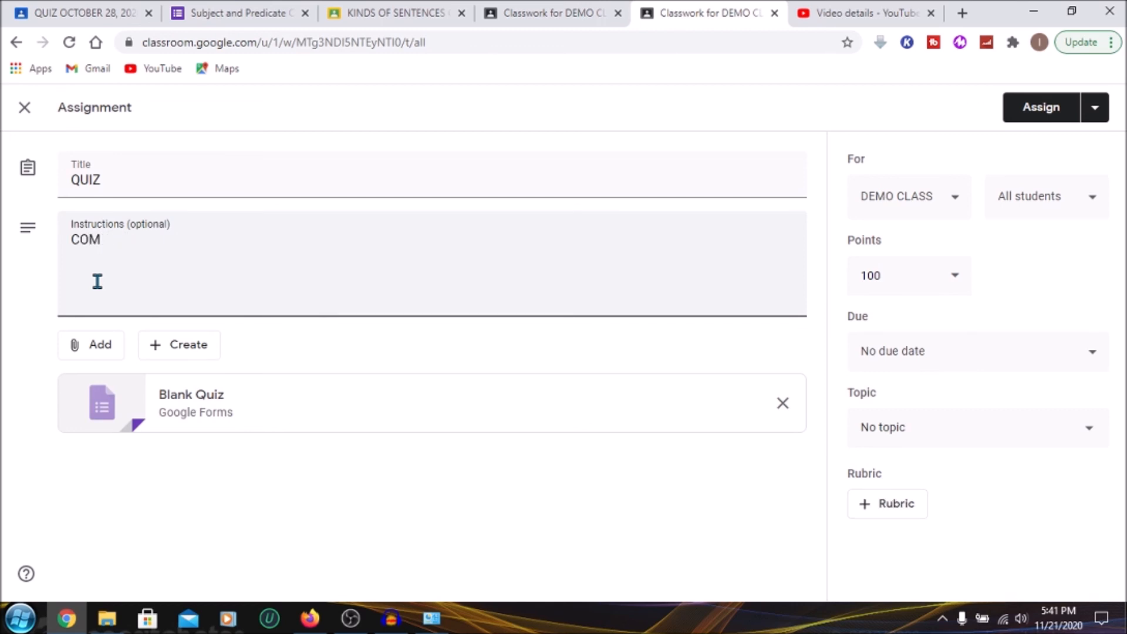
type("PLETE")
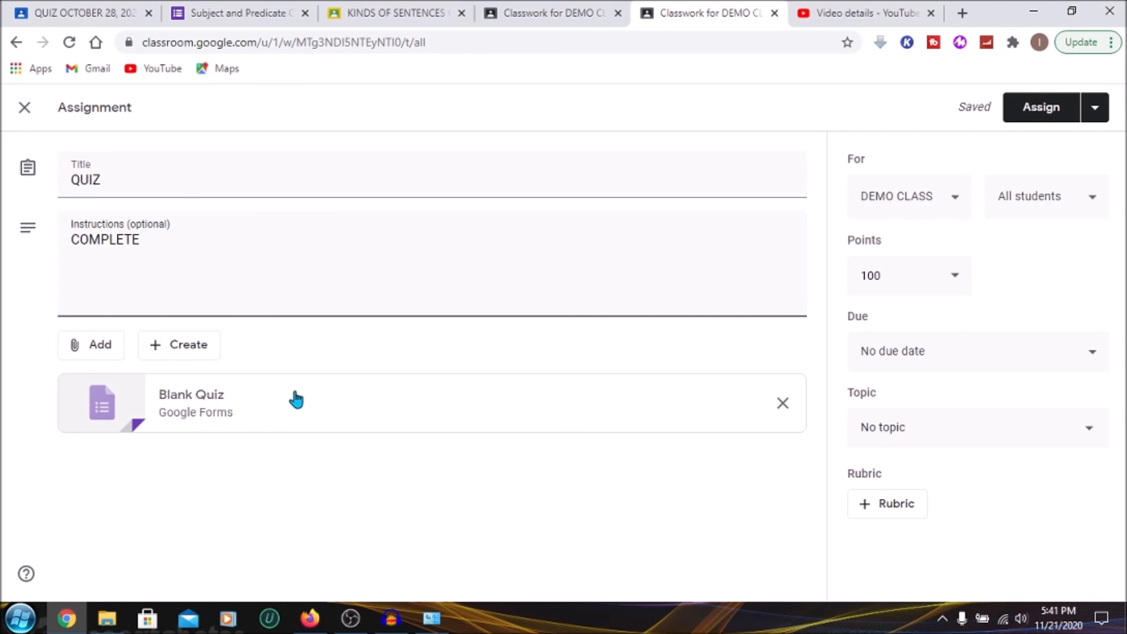
Step: Open the attached Blank Quiz form and rename the form file as "NOUNS"
left_click(310, 401)
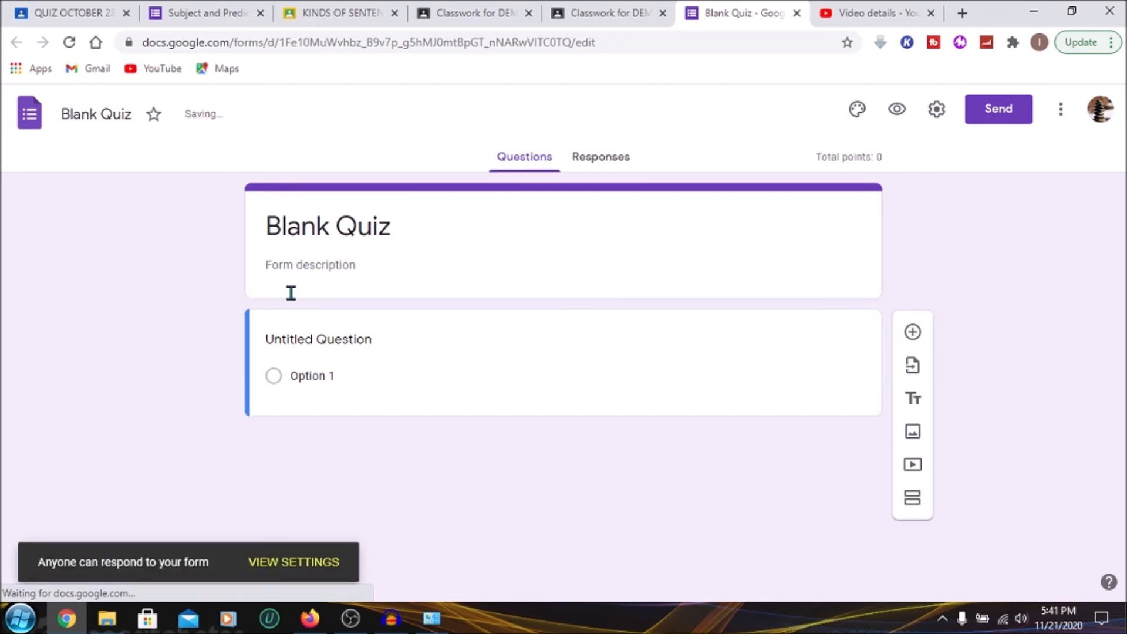
left_click(130, 115)
key("BackSpace")
key("BackSpace")
key("BackSpace")
key("BackSpace")
key("BackSpace")
key("BackSpace")
key("BackSpace")
key("BackSpace")
key("BackSpace")
key("BackSpace")
type("N")
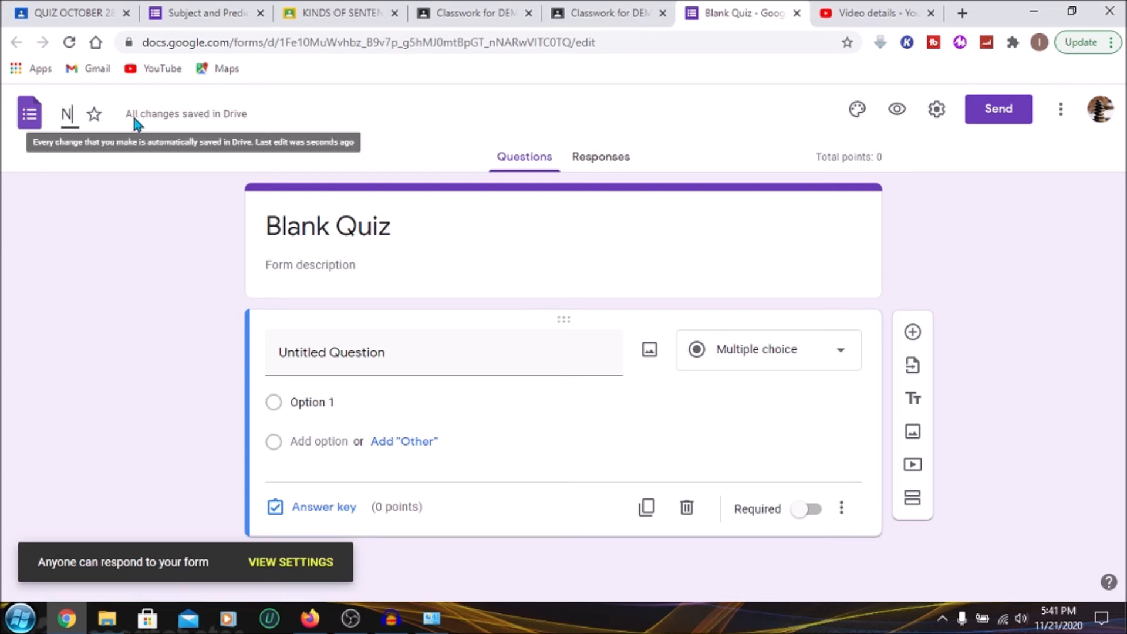
type("OUNS")
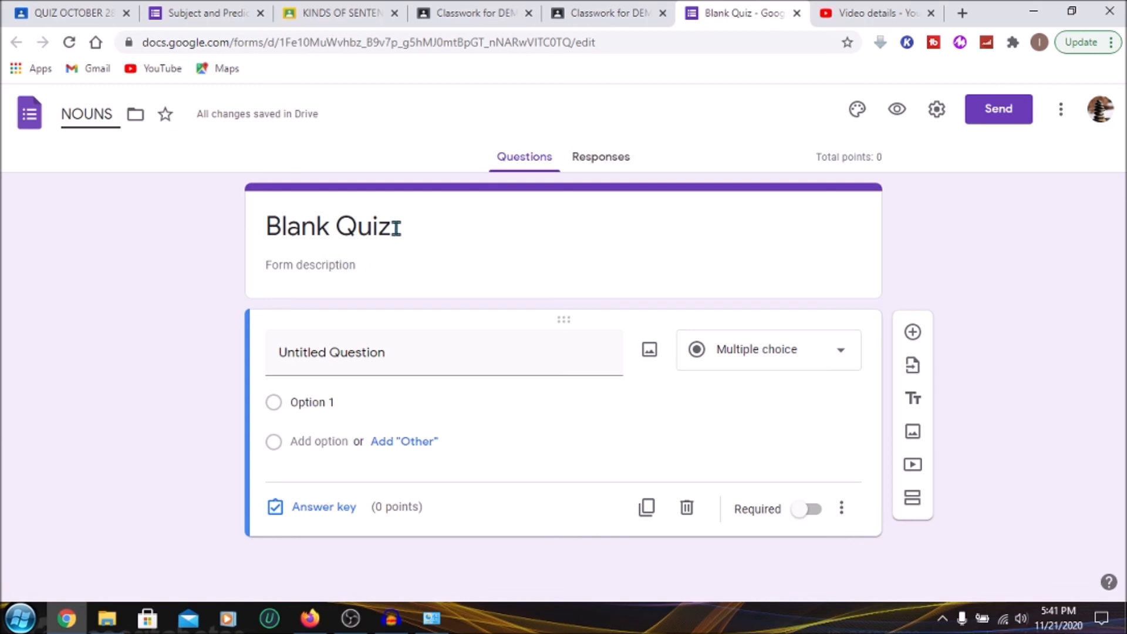
Step: Change the form's heading to "NOUNS QUIZ"
left_click(396, 228)
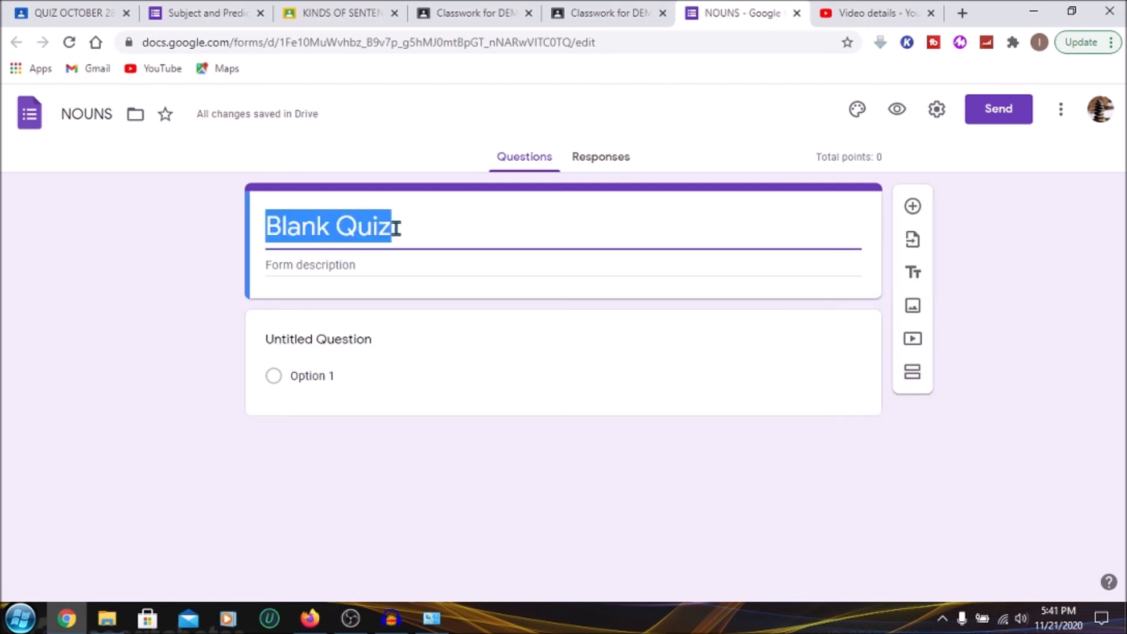
type("NOUNS ")
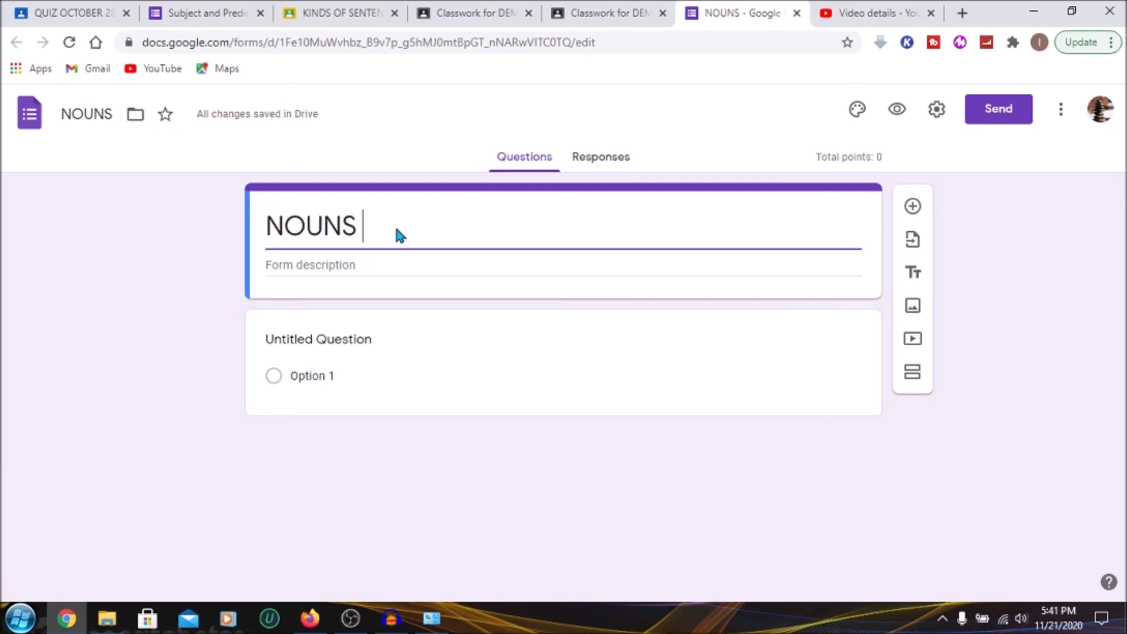
type("QUIZ")
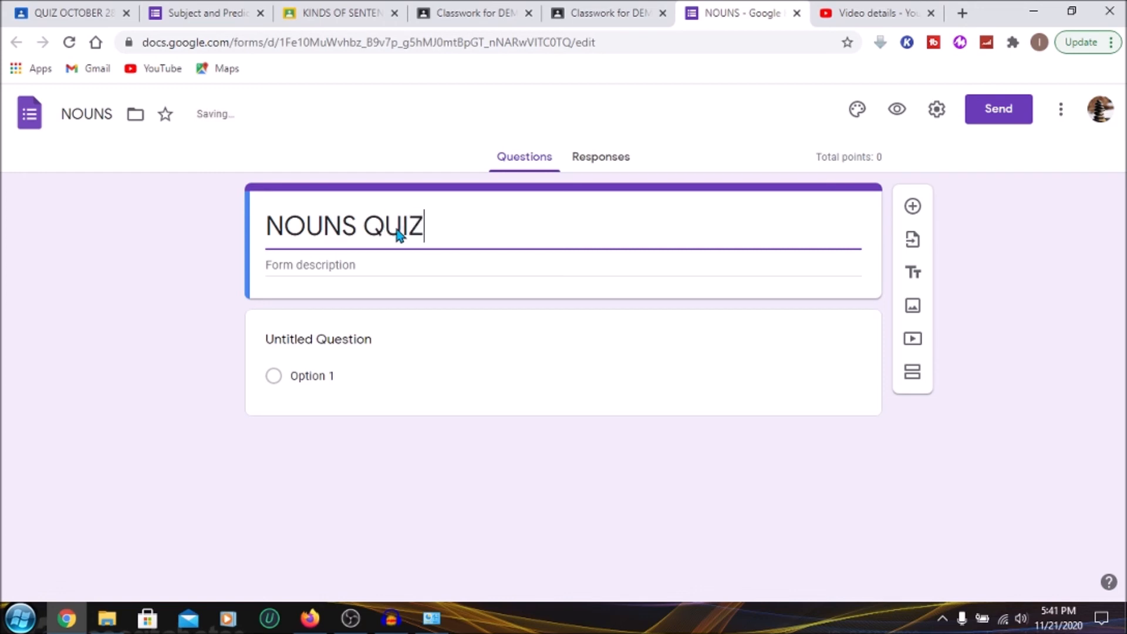
left_click(350, 265)
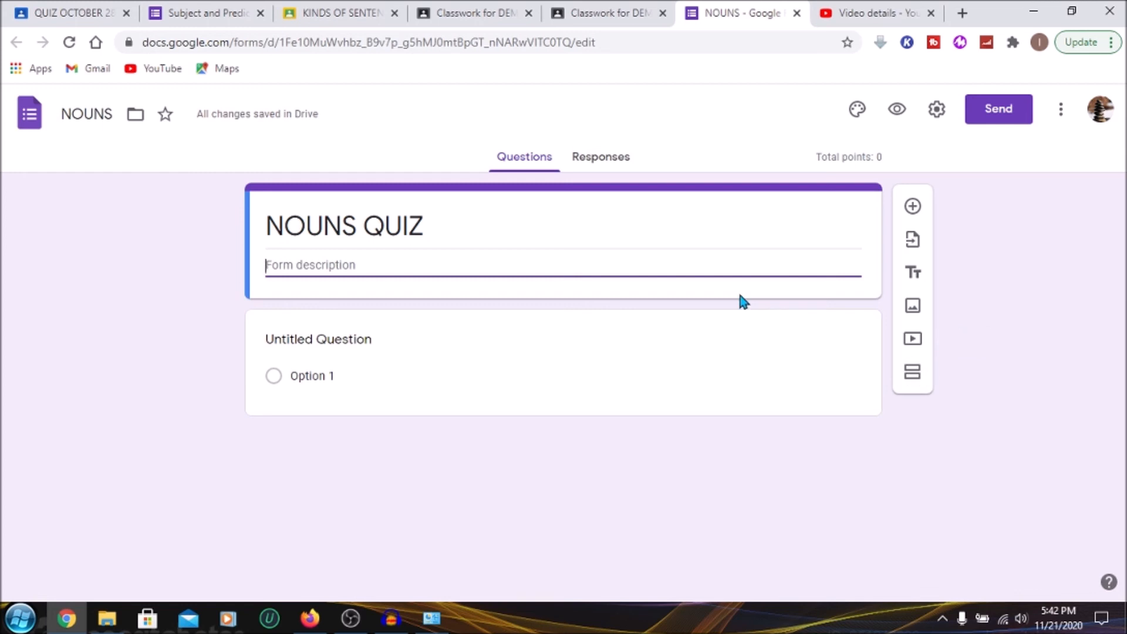
Step: Write the first multiple-choice question "What is a noun?" with the answer options "a naming" and "a naming word"
left_click(350, 333)
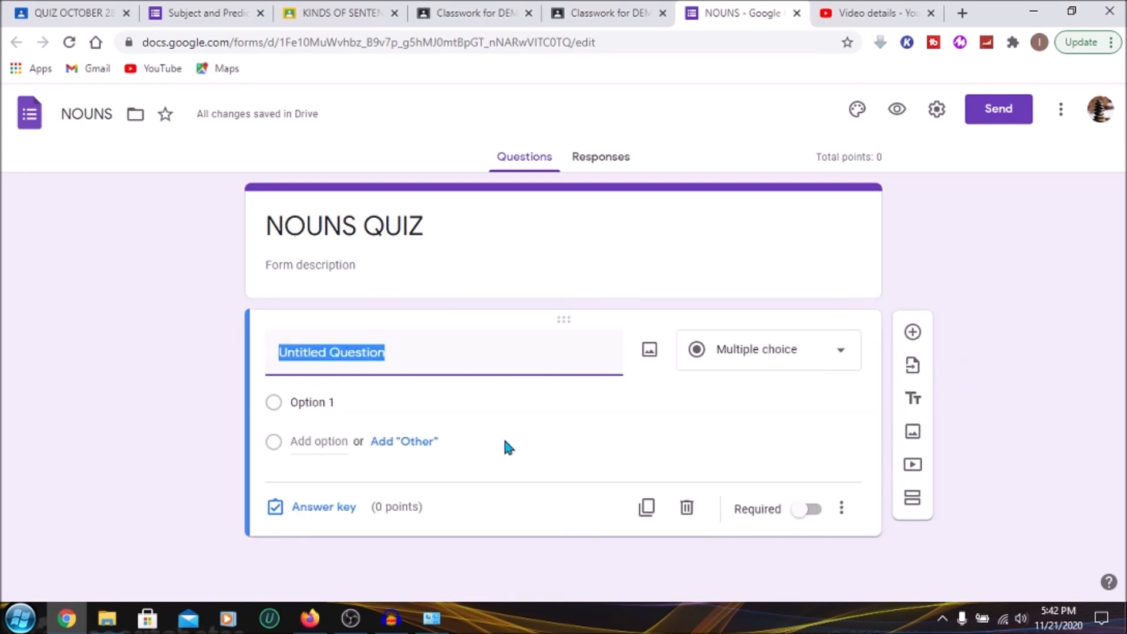
type("W")
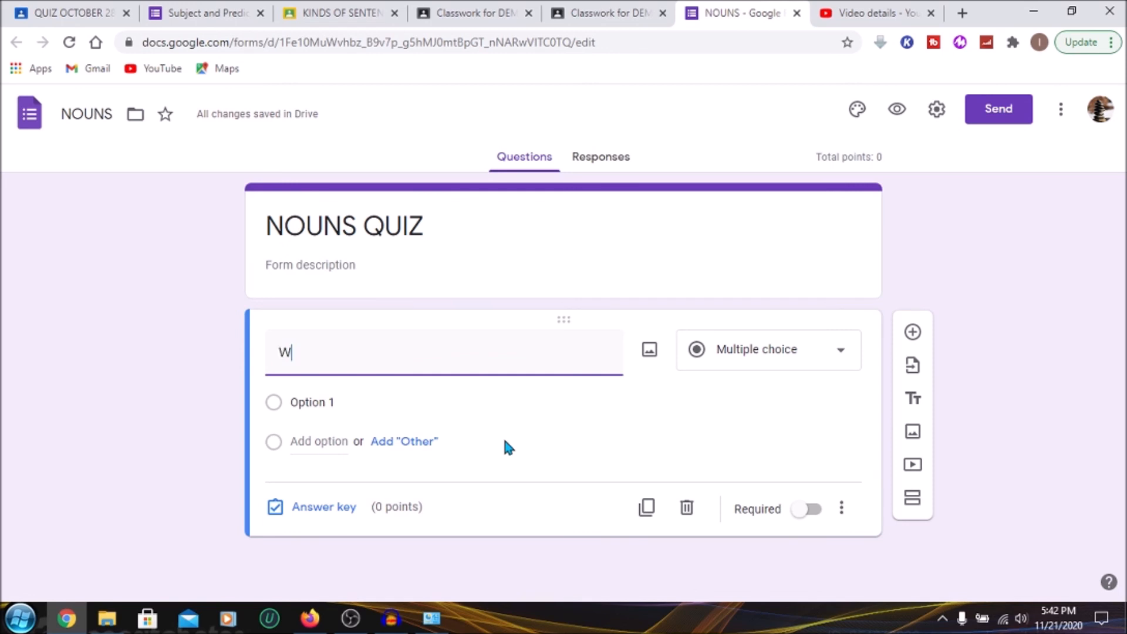
type("hat is")
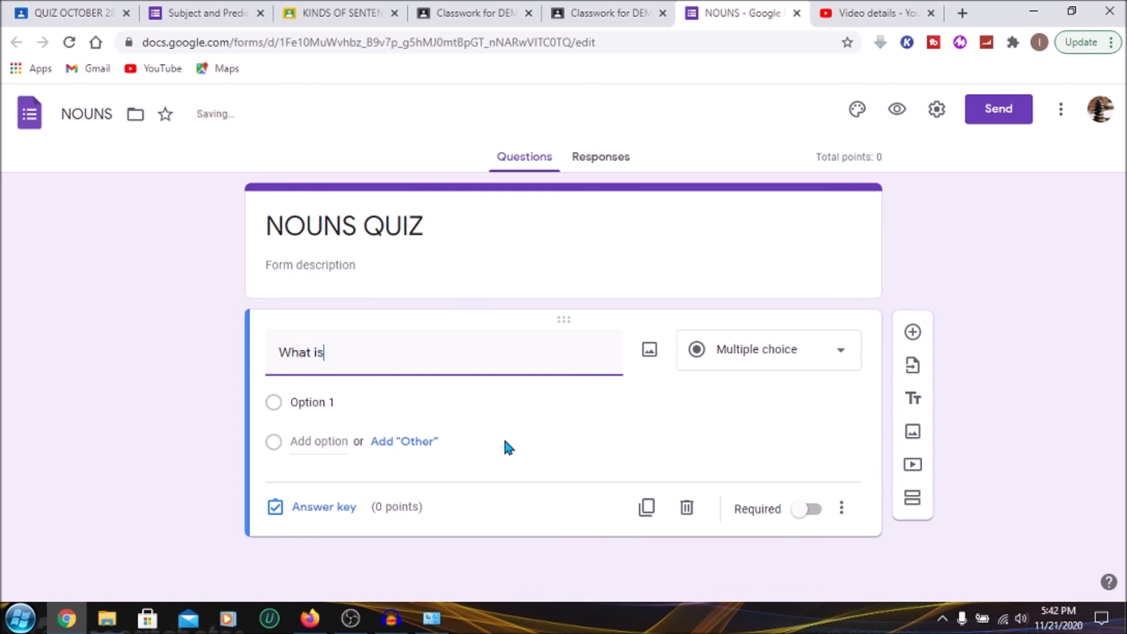
type(" a noun?")
left_click(354, 415)
type("a naming")
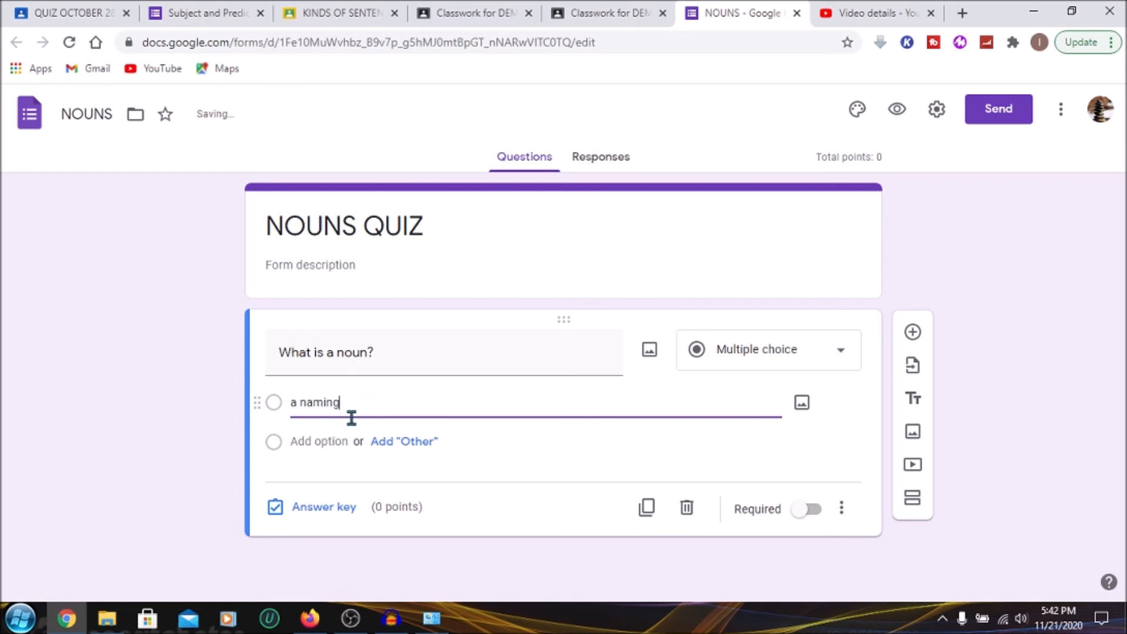
left_click(331, 440)
type("a naming word")
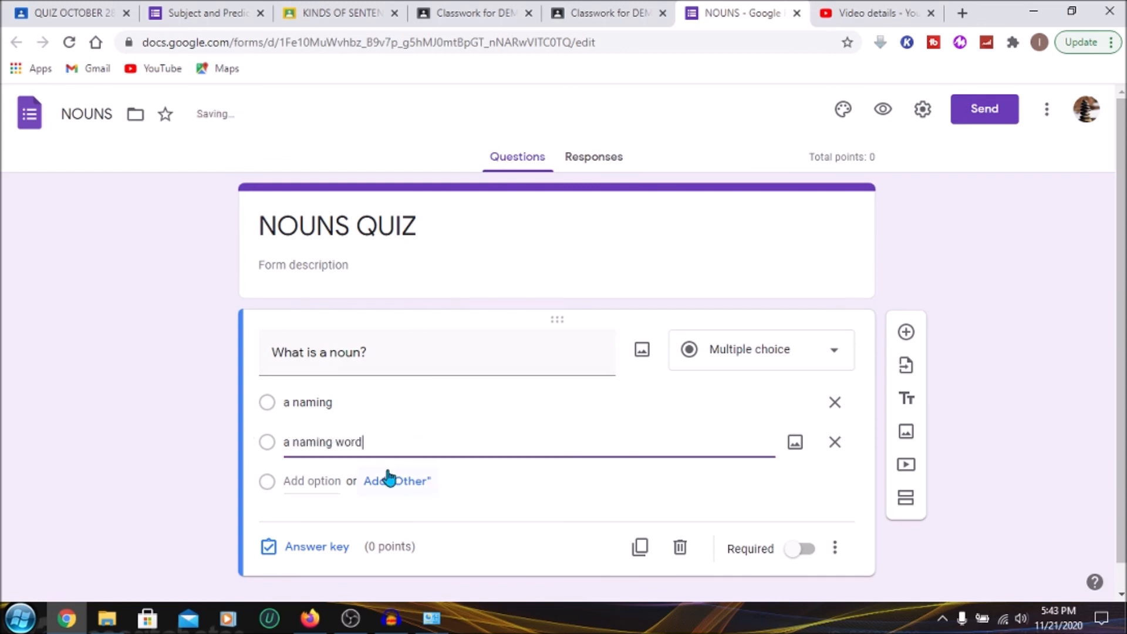
Step: Set the noun question's answer key to "a naming word" for 1 point and make the question required
left_click(312, 552)
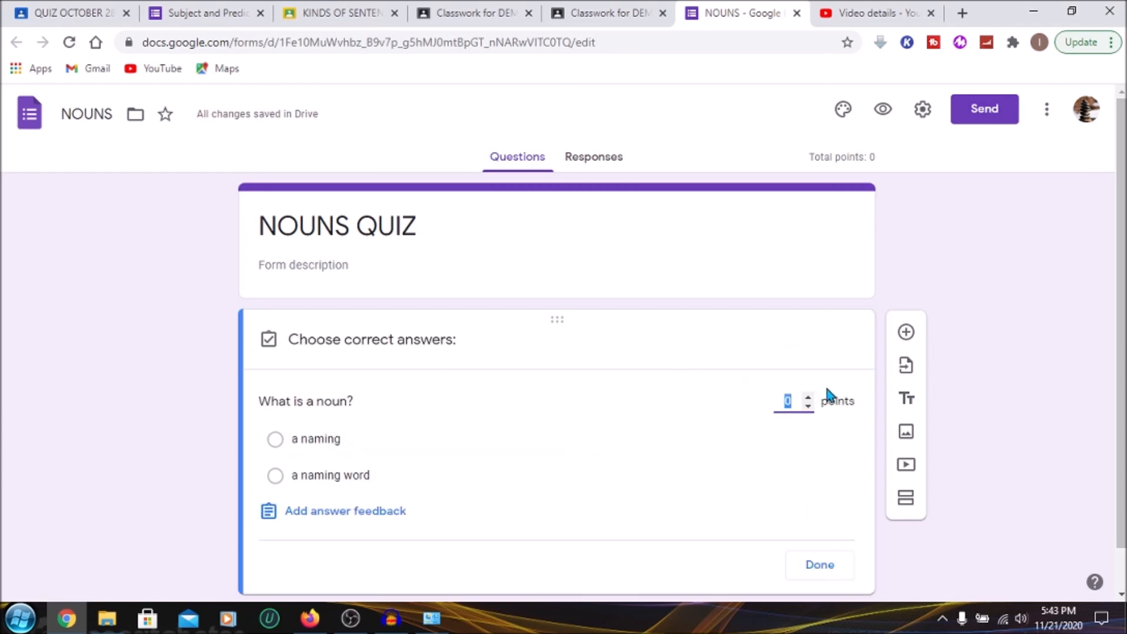
left_click(809, 402)
left_click(275, 475)
left_click(820, 565)
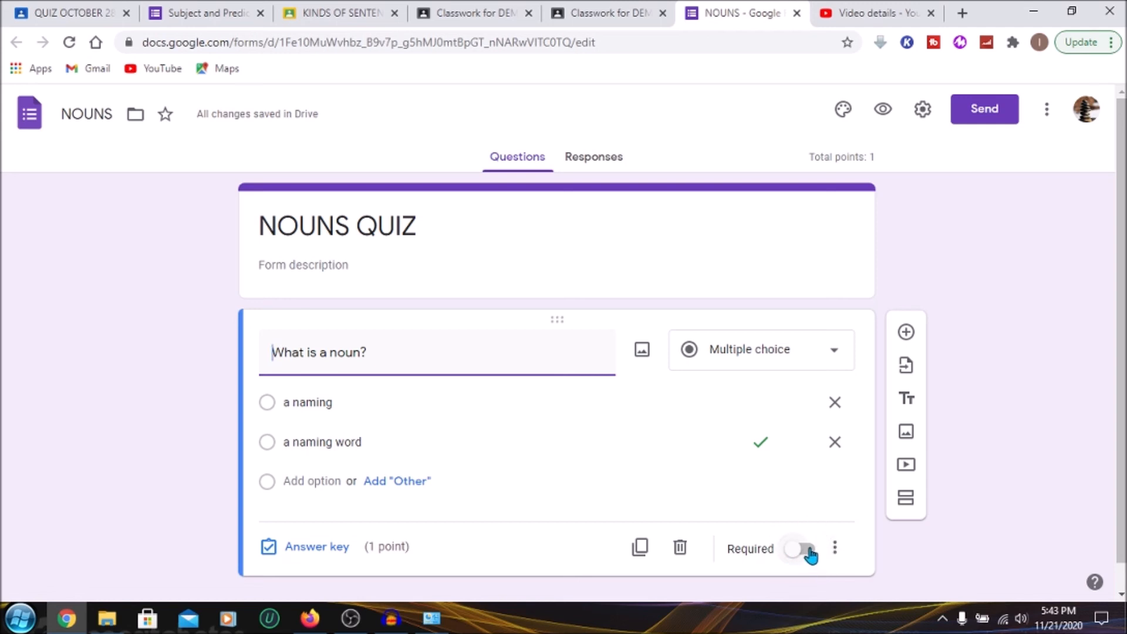
left_click(810, 554)
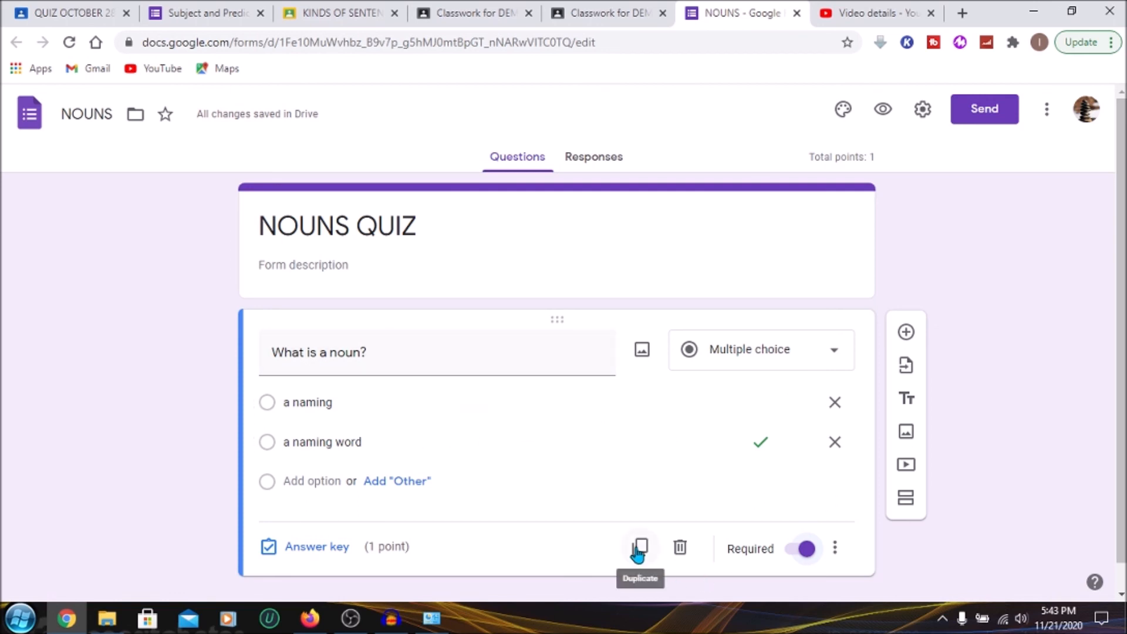
Step: Add a blank question after the first one, and import all questions from the Compound Words Quiz form
left_click(907, 333)
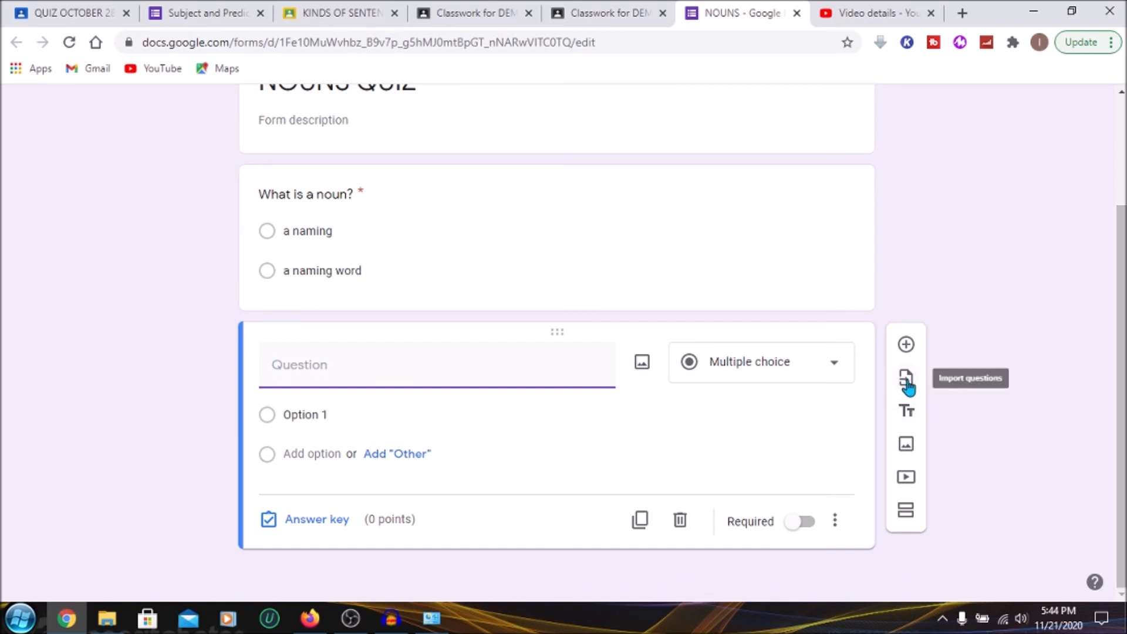
left_click(907, 383)
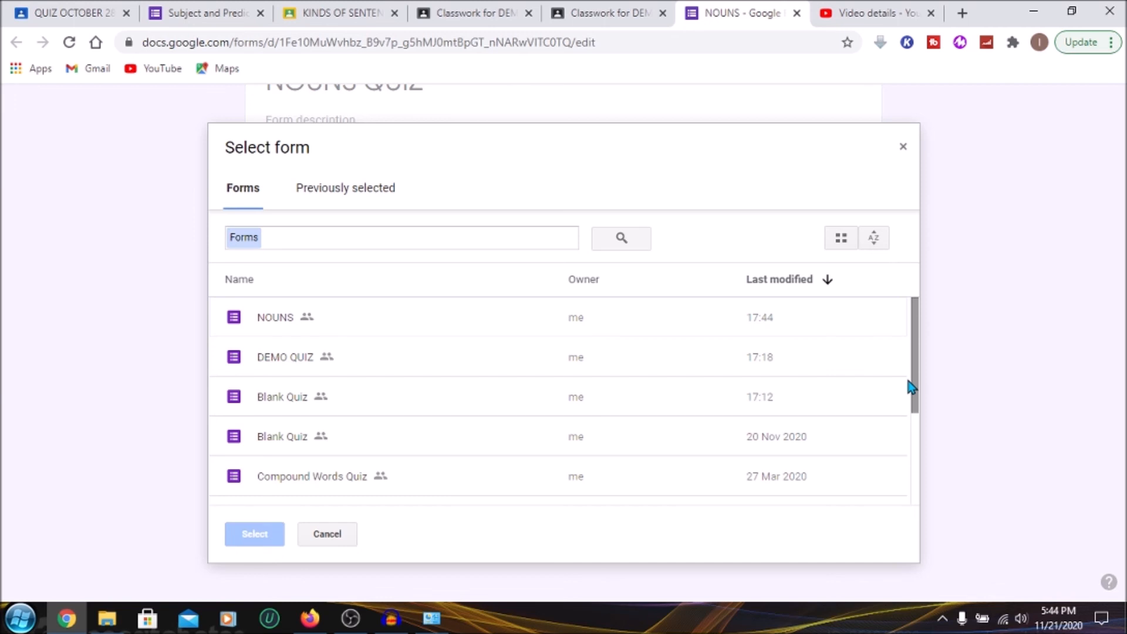
left_click(910, 311)
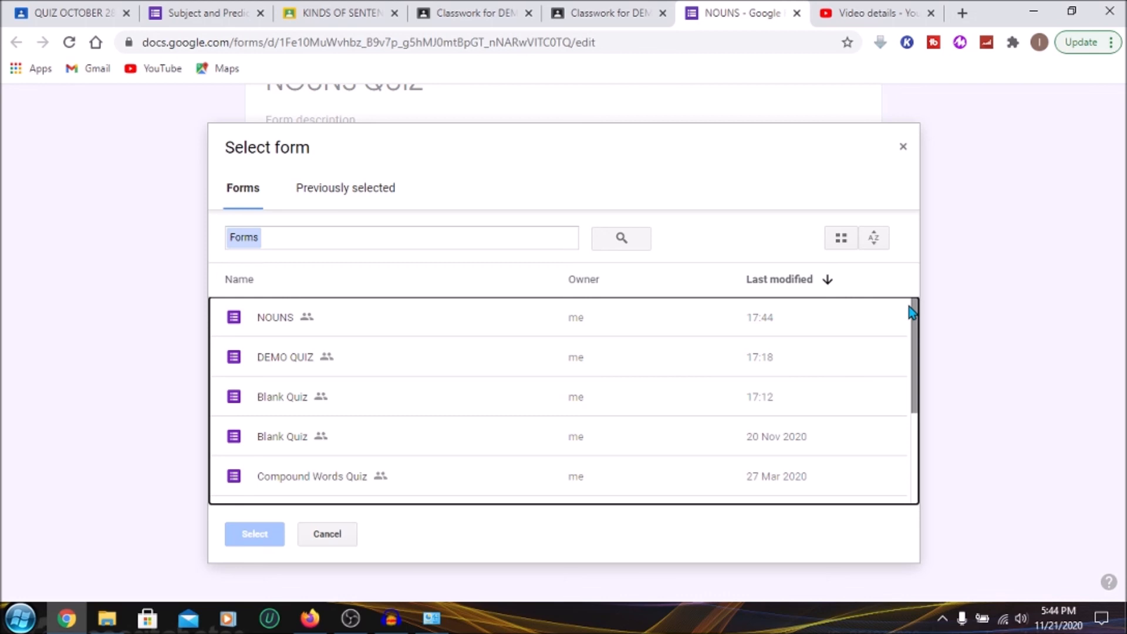
left_click(401, 478)
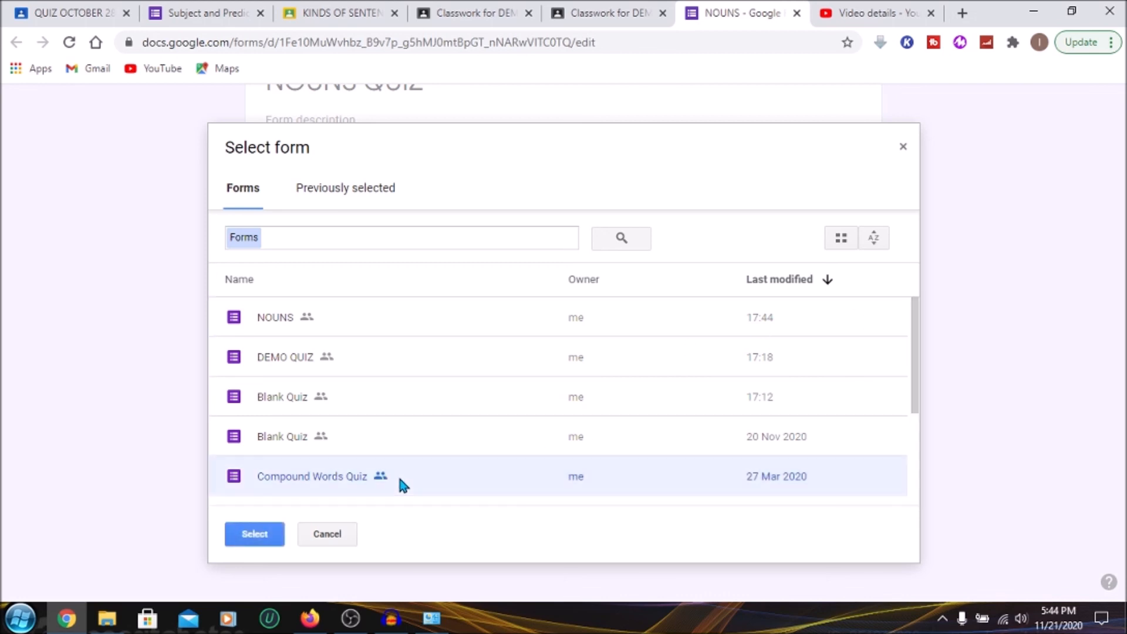
left_click(254, 535)
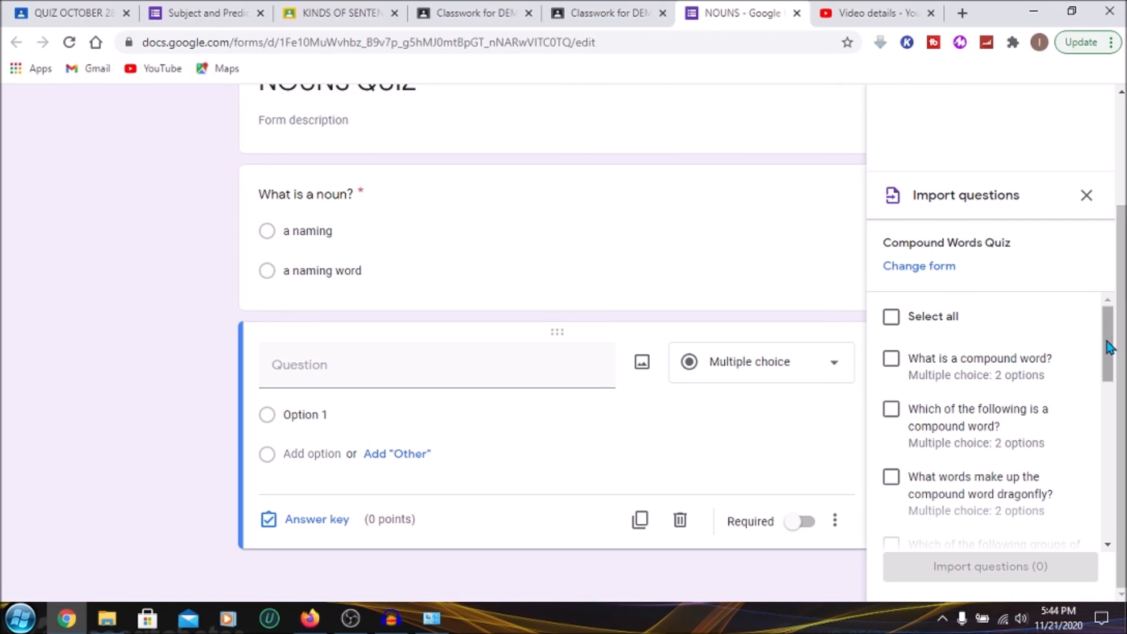
left_click_drag(1107, 347, 1110, 403)
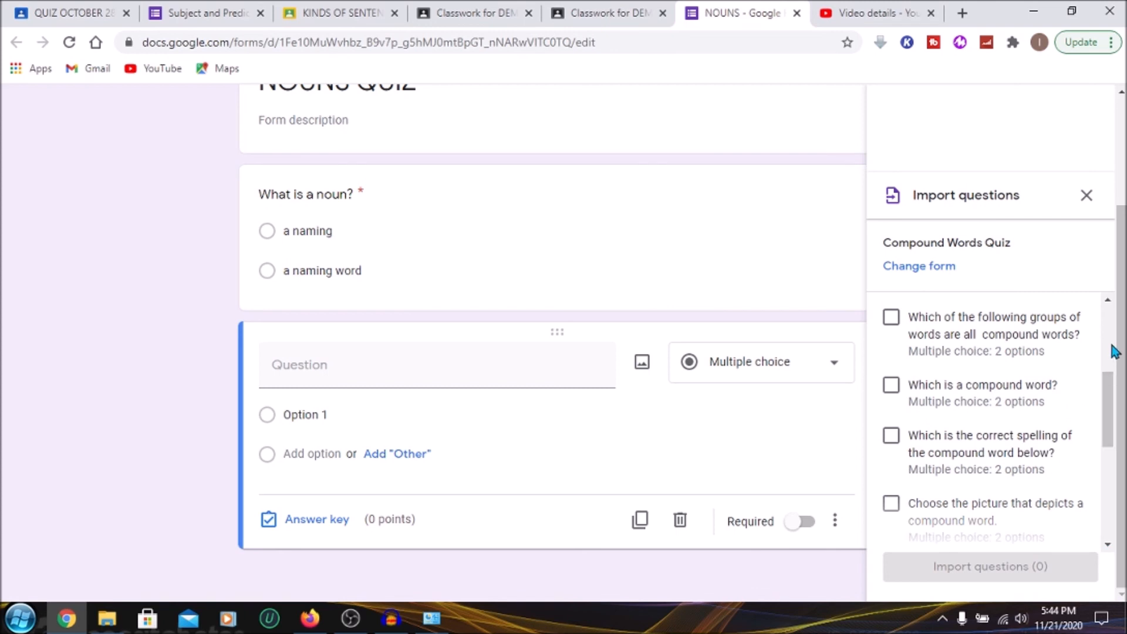
left_click_drag(1120, 418, 1100, 322)
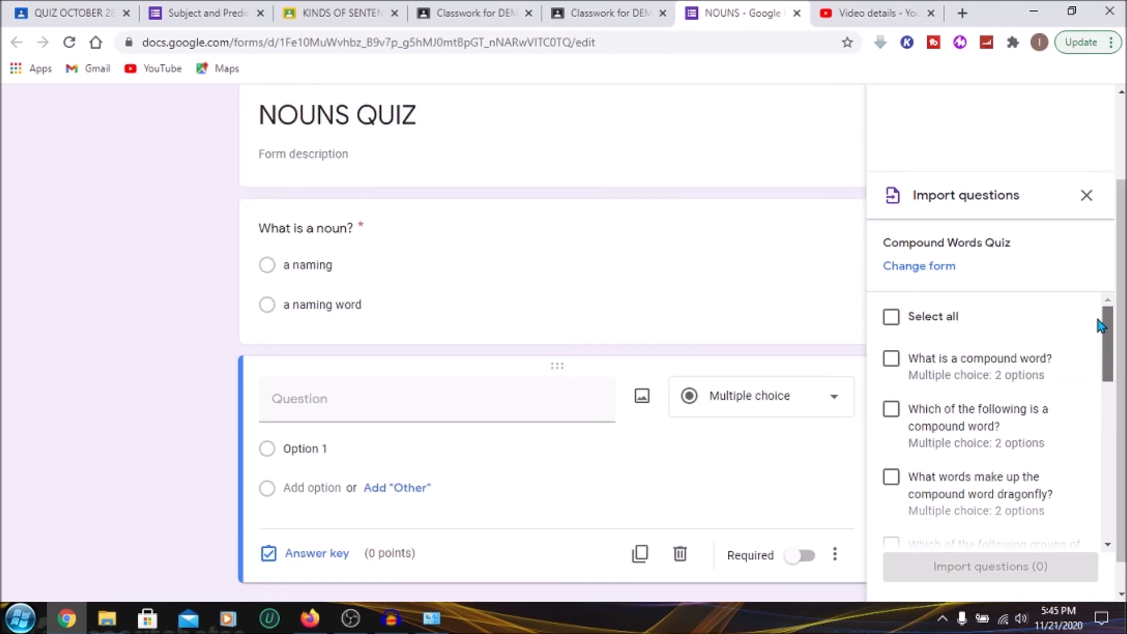
left_click(892, 319)
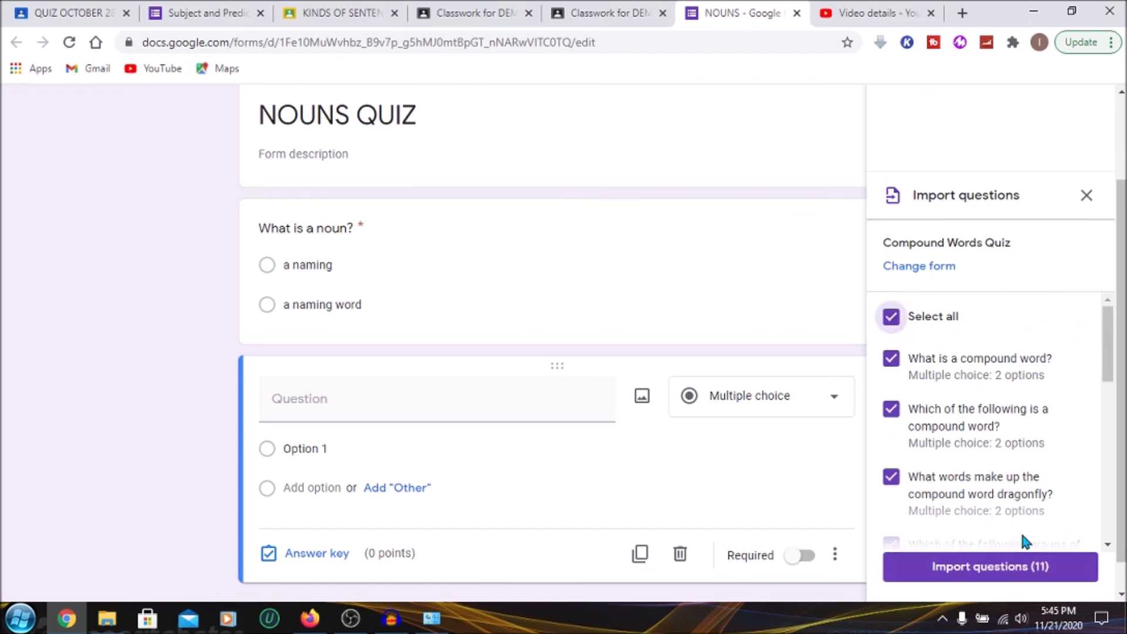
left_click(976, 578)
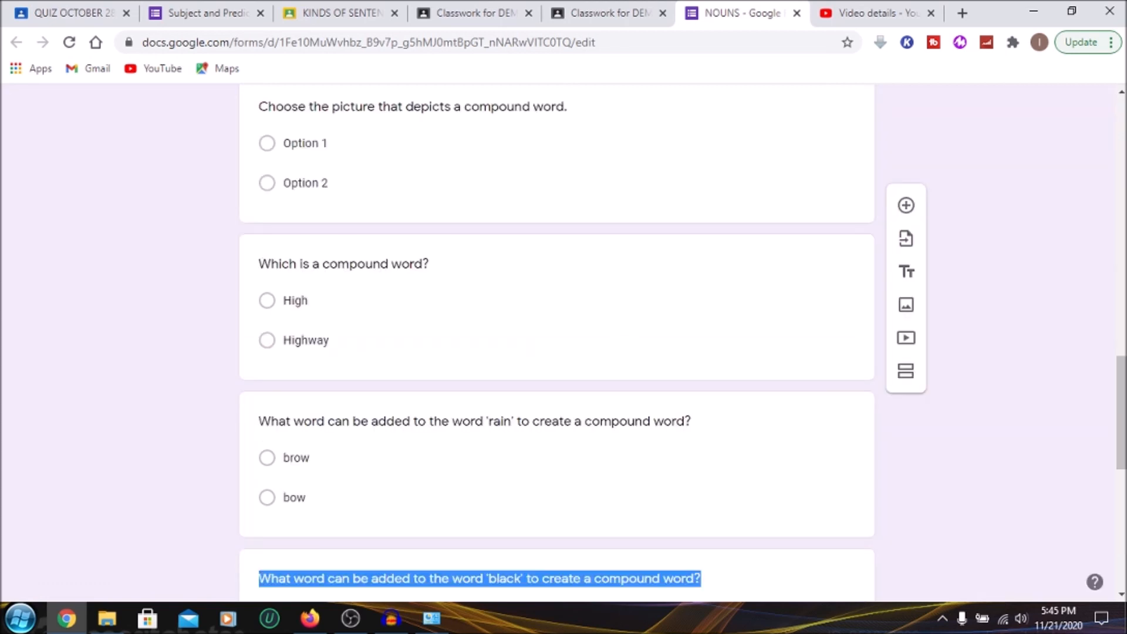
Step: Add a new question at the end of the form with the text "where is the noun"
left_click_drag(1122, 409, 1126, 555)
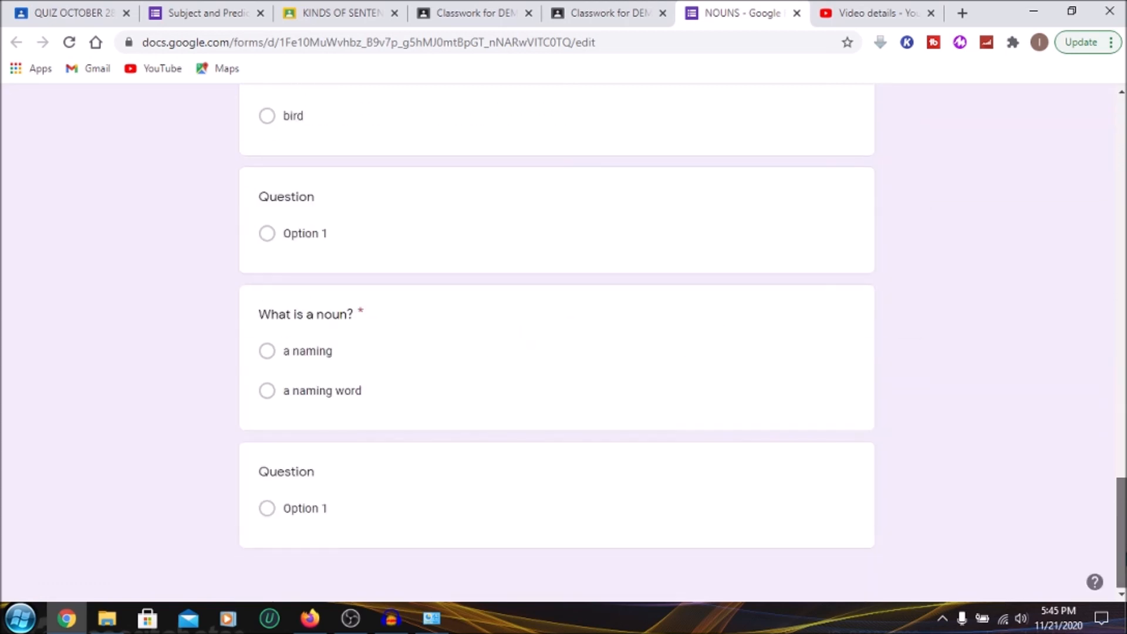
left_click_drag(1123, 485, 1121, 351)
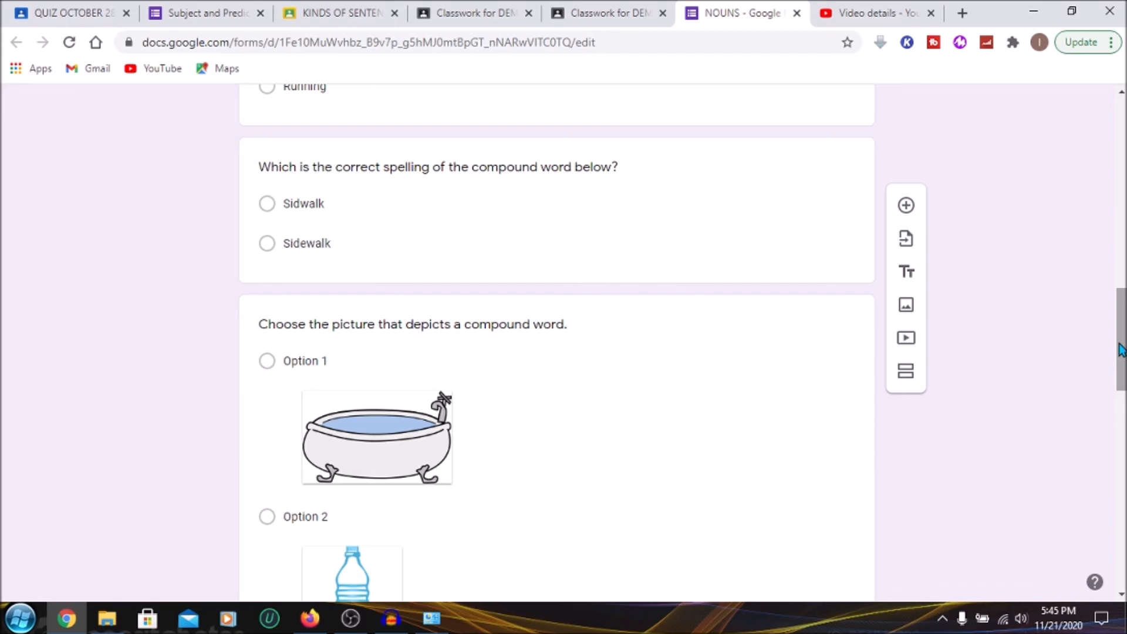
left_click_drag(1122, 351, 1122, 256)
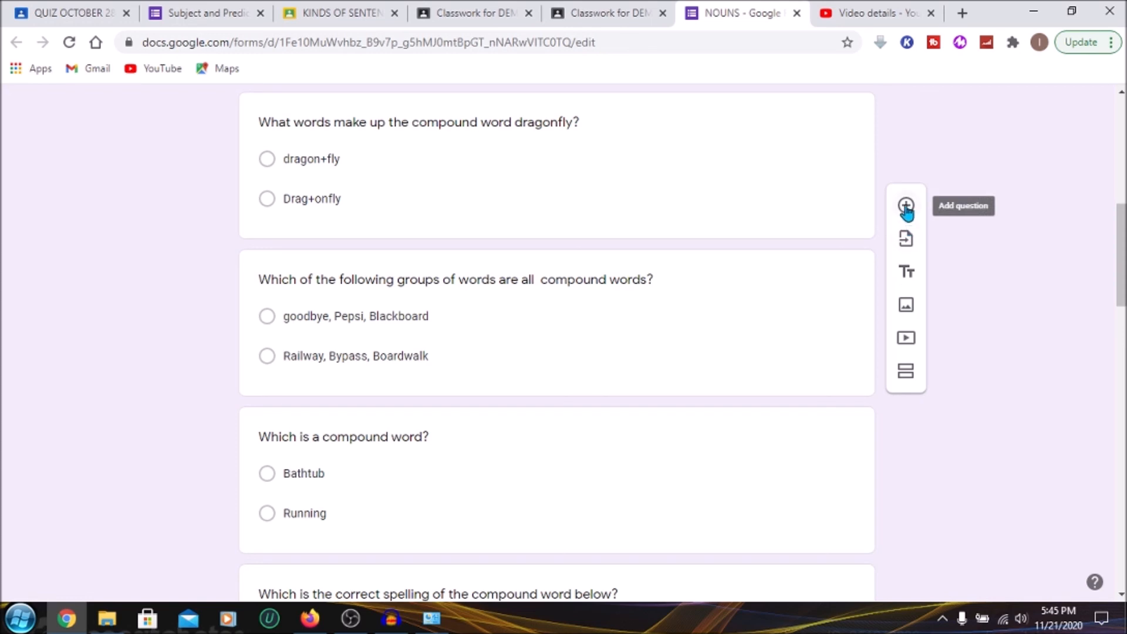
scroll(907, 212, "up", 4)
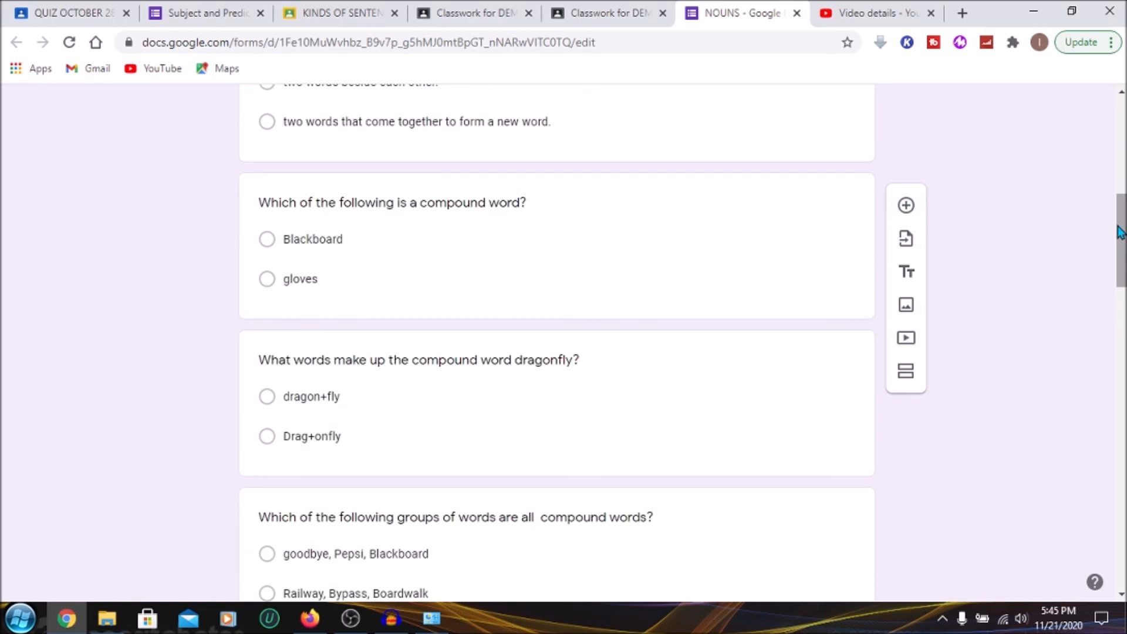
left_click_drag(1124, 238, 1124, 392)
left_click(906, 179)
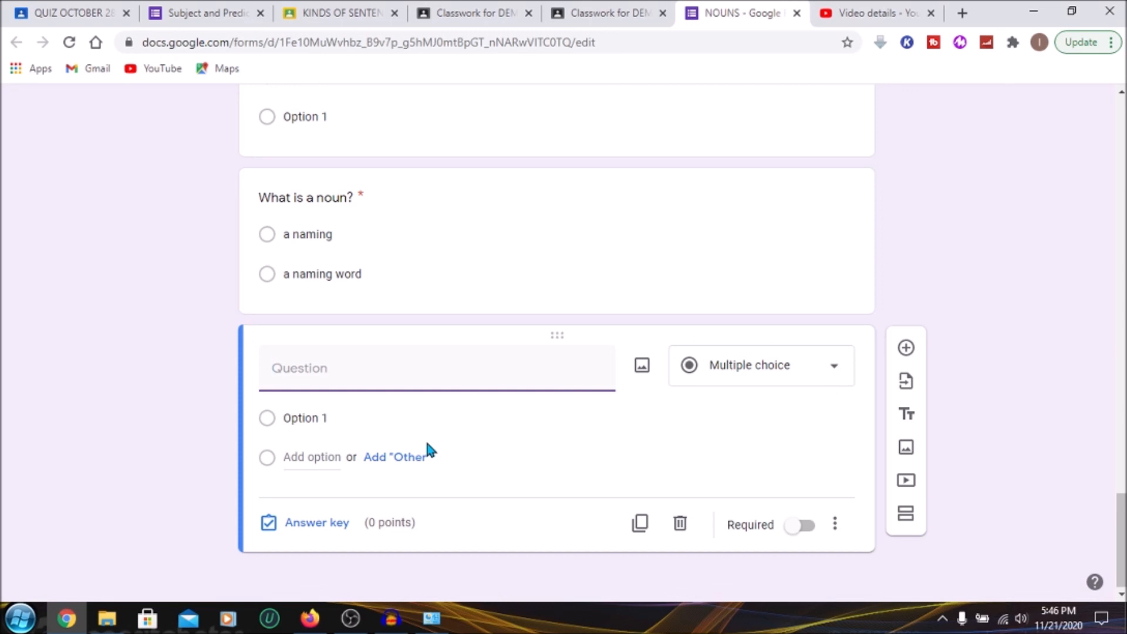
type("where is the noun")
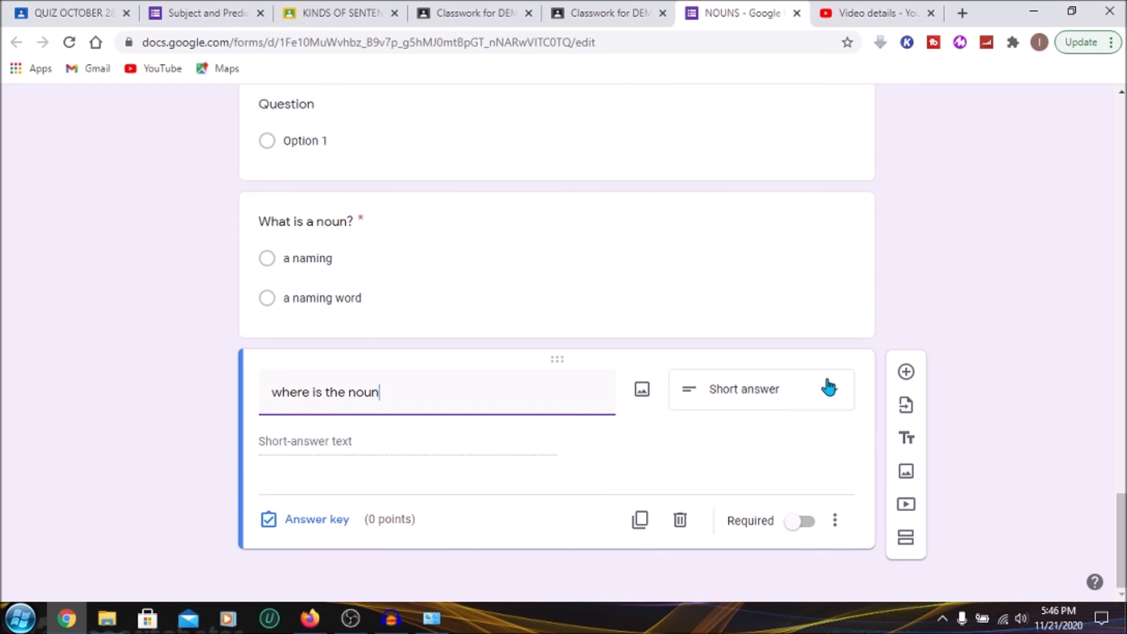
Step: Change the "where is the noun" question to multiple choice and add a book picture to its first option using a Google image search for "book"
left_click(825, 388)
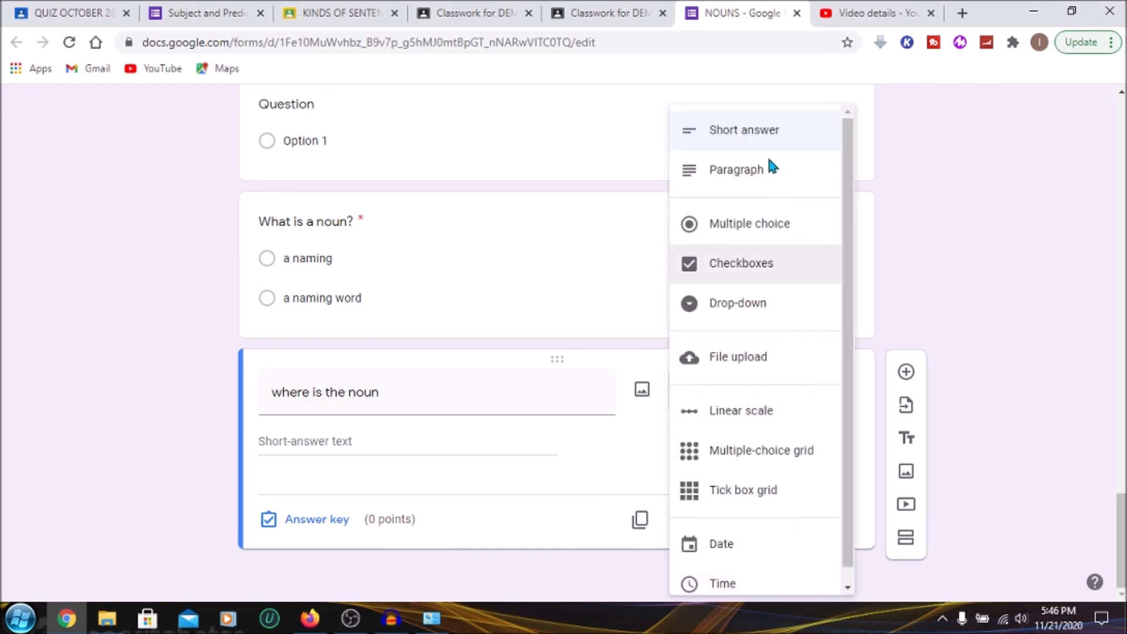
left_click(738, 230)
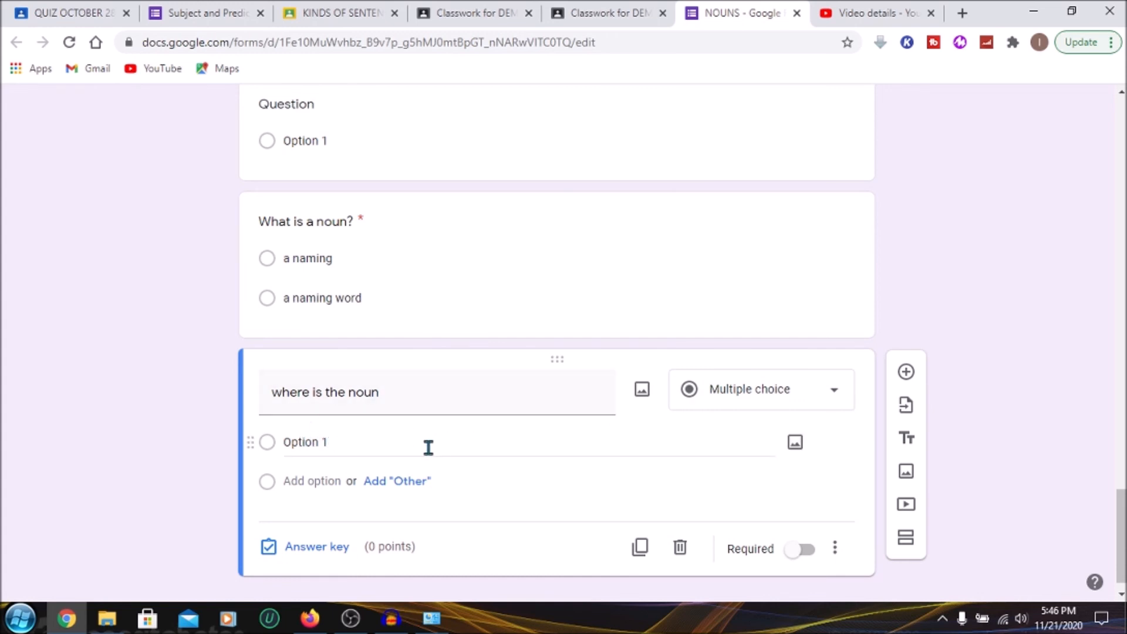
left_click(796, 442)
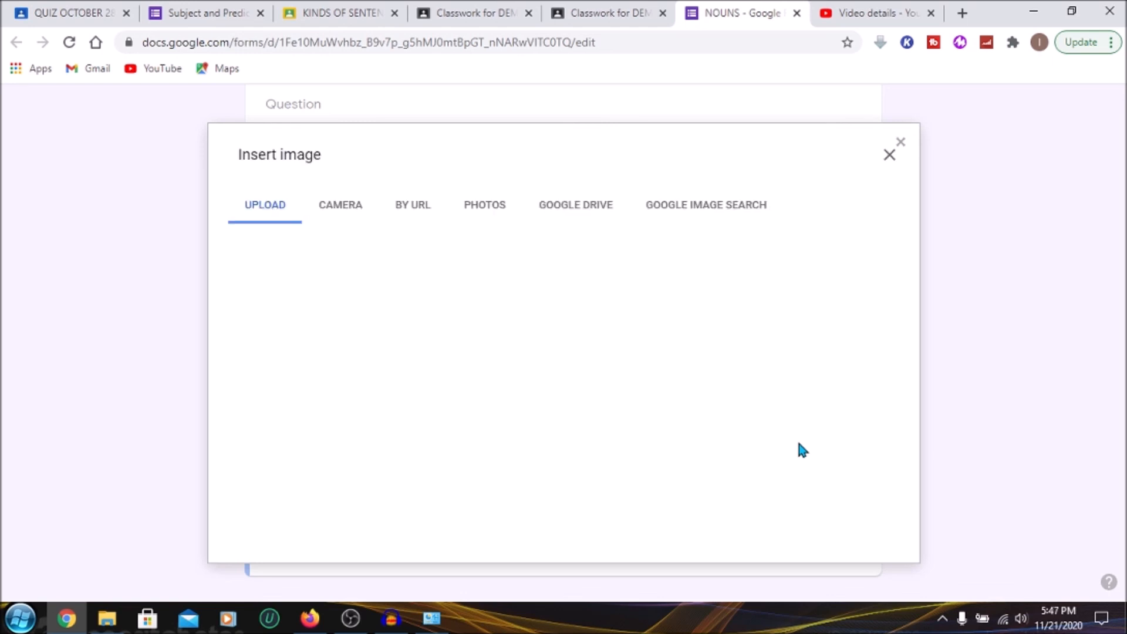
left_click(264, 207)
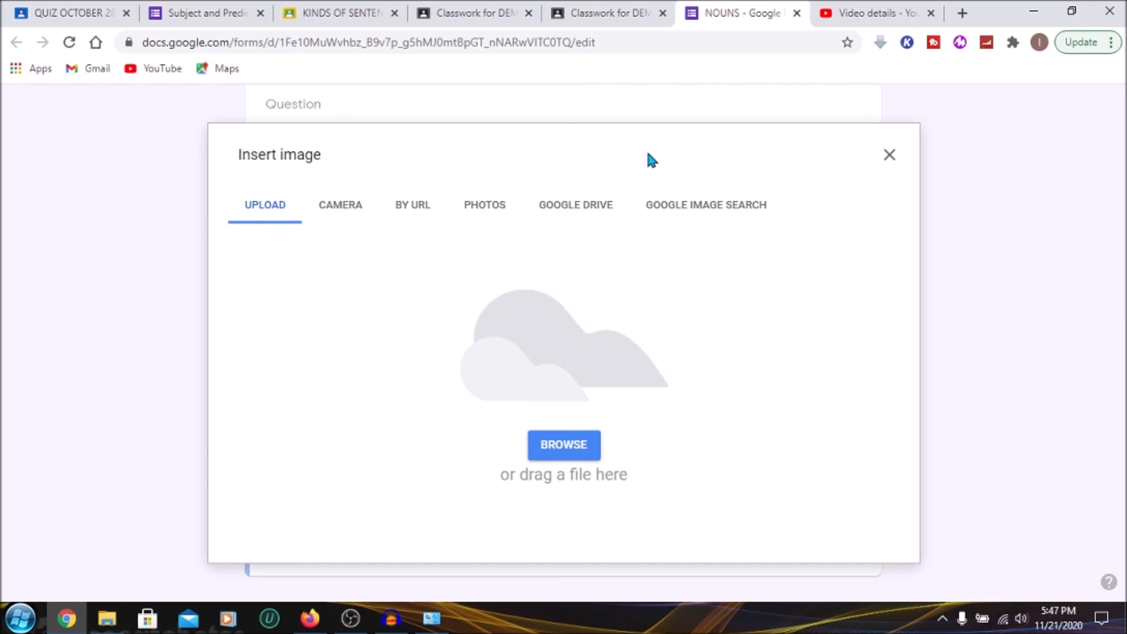
left_click(692, 208)
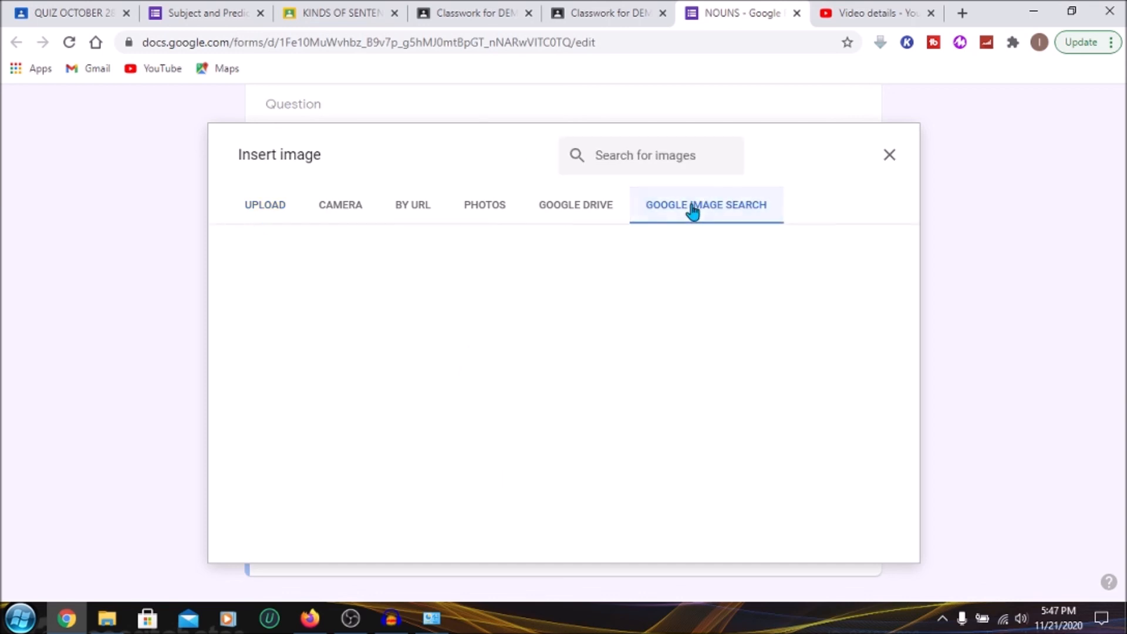
left_click(660, 160)
type("book")
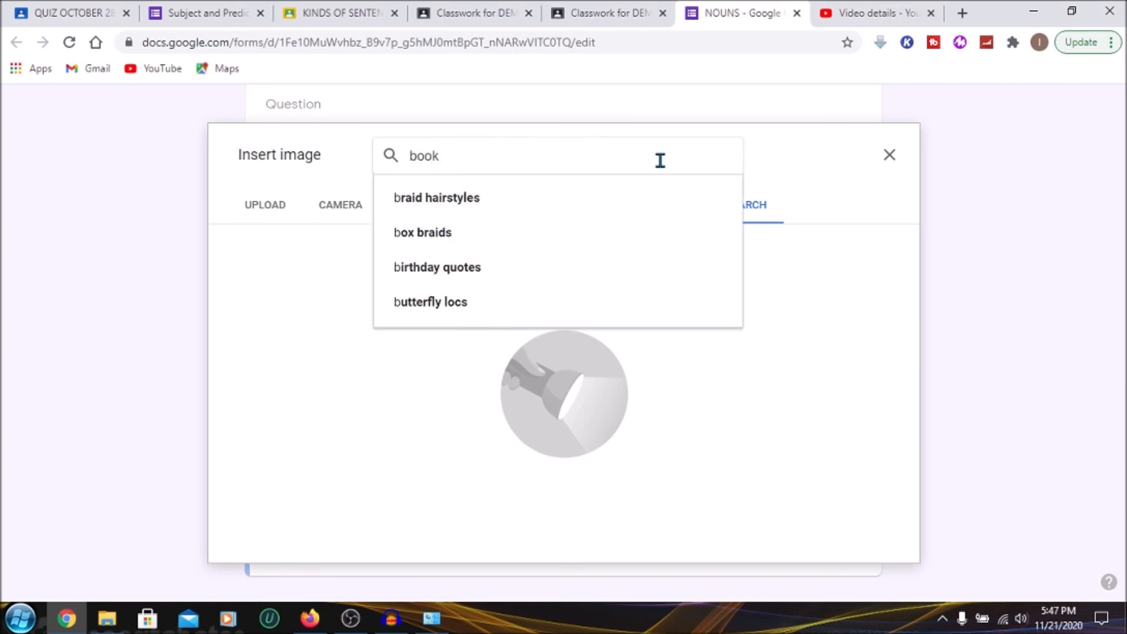
key("Return")
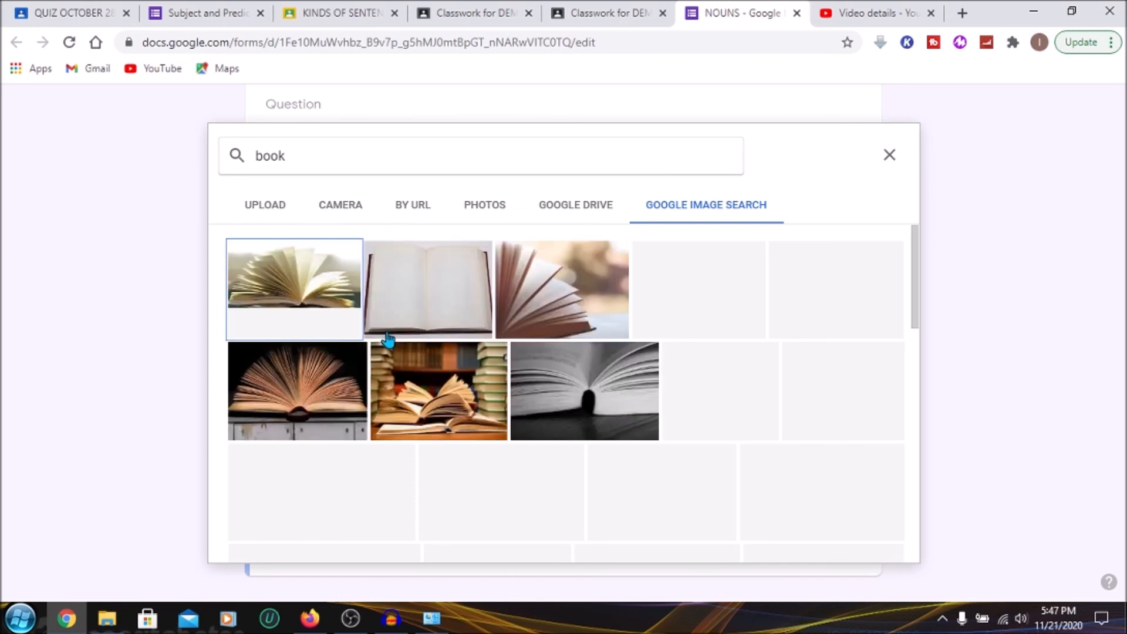
left_click(297, 293)
left_click(879, 543)
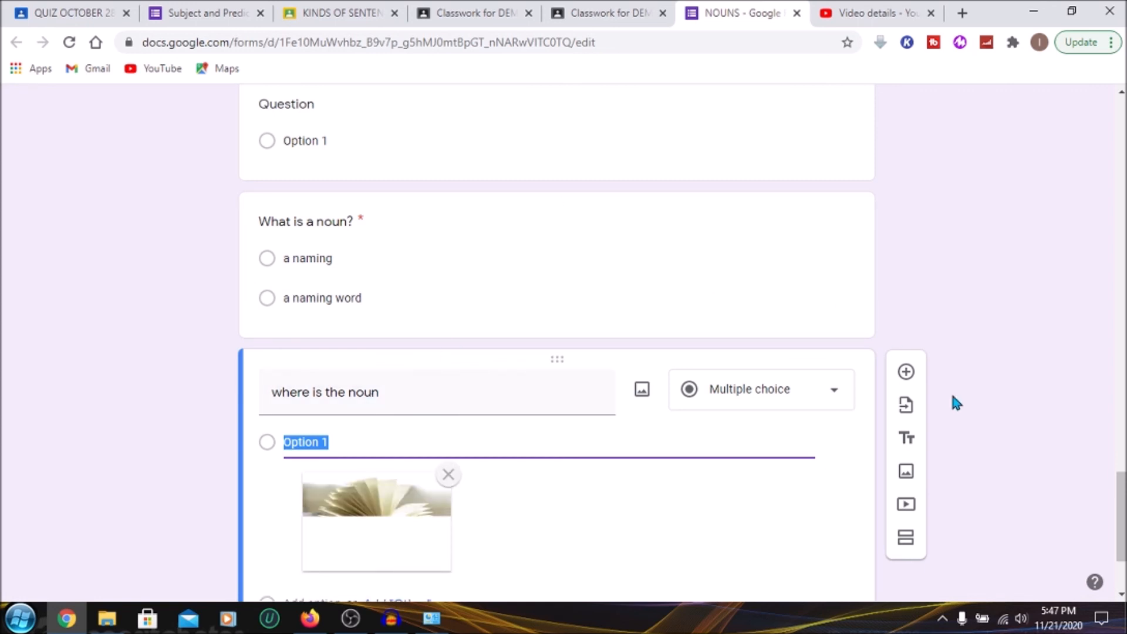
Step: Add a second answer option with a silhouette picture of a player kicking a ball
scroll(1122, 516, "down", 3)
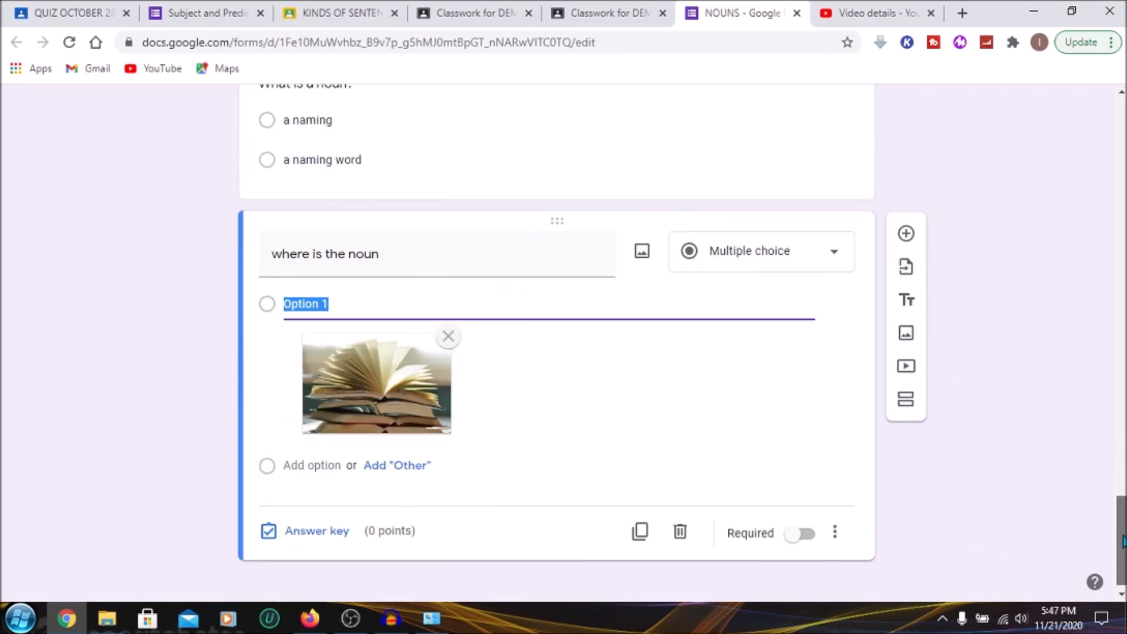
left_click(332, 456)
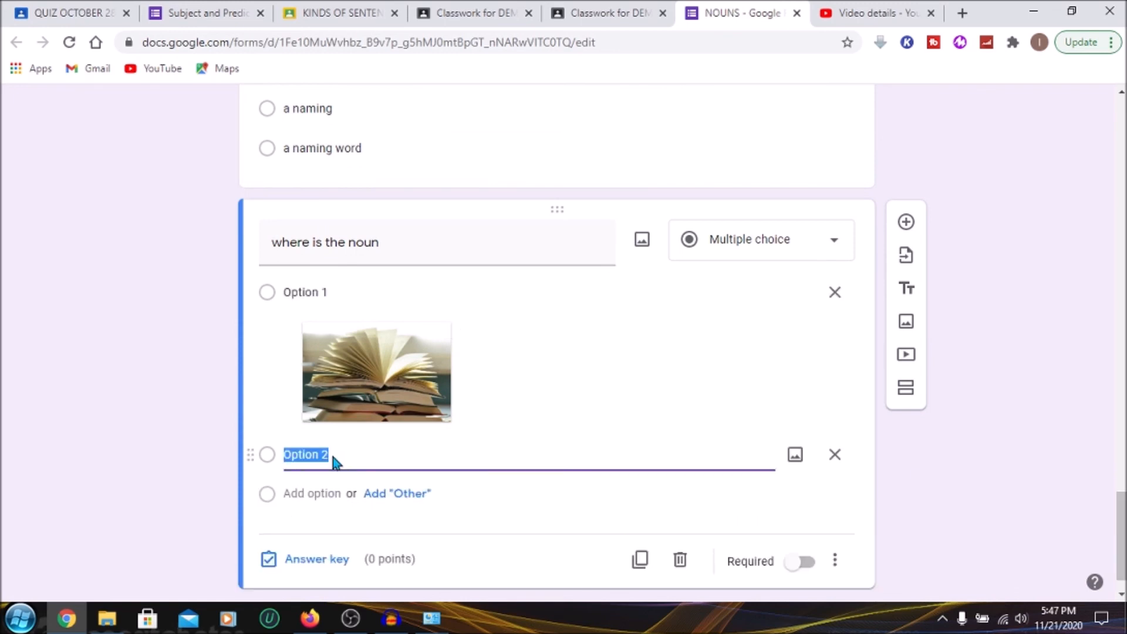
left_click(795, 454)
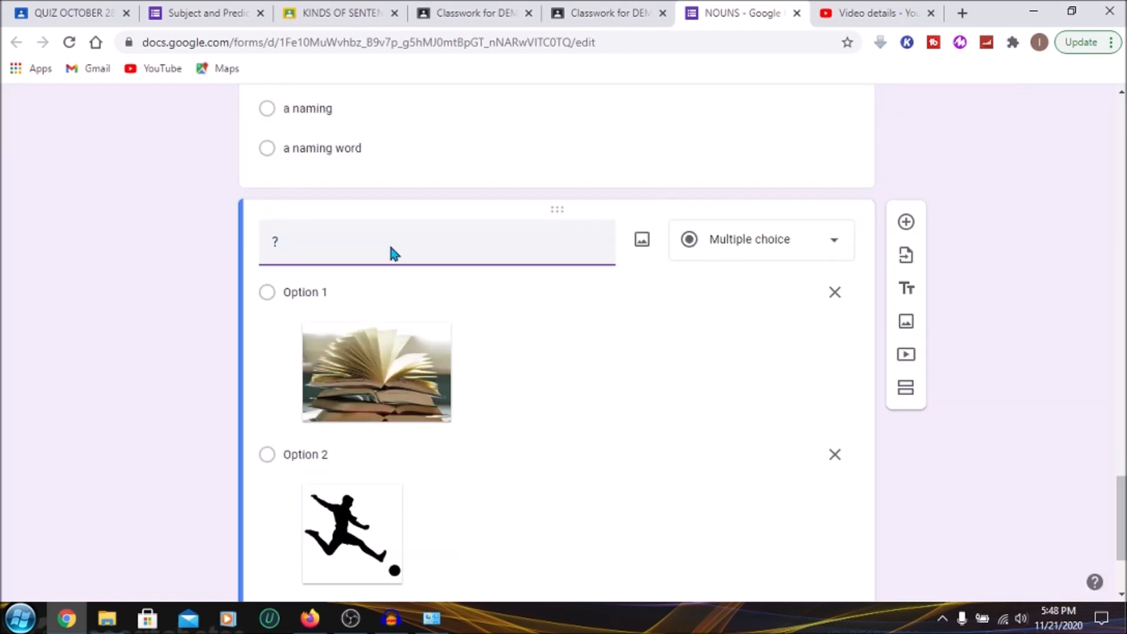
Step: Replace the text of the picture question with "Which picture shows an action?"
key("BackSpace")
type("Wh")
key("BackSpace")
type("hich picture shows an action?")
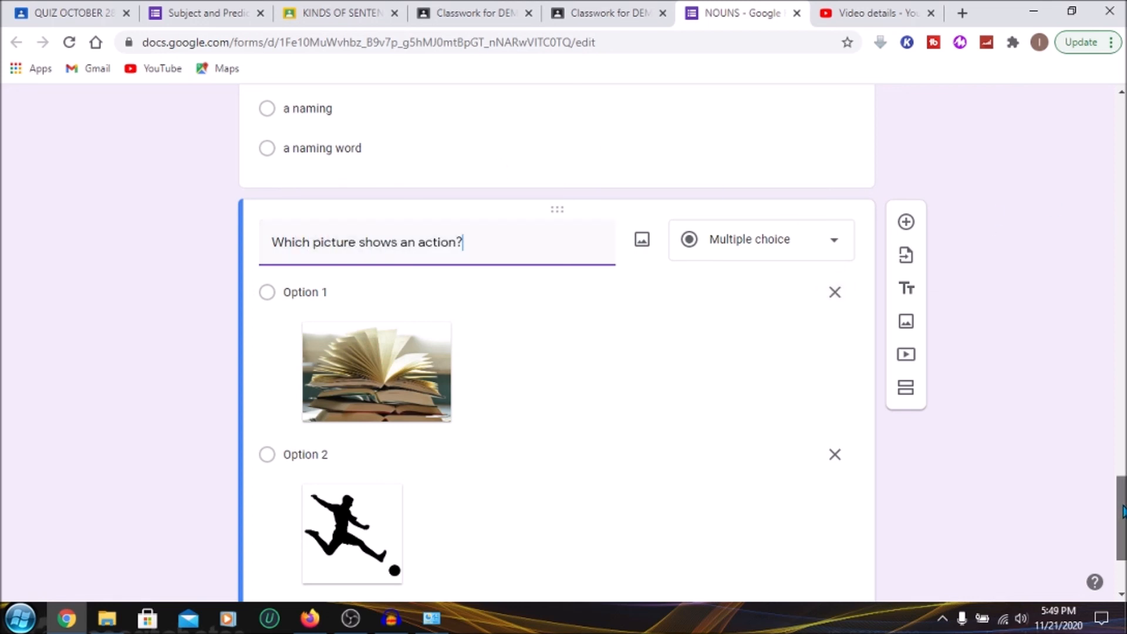
Step: Set the picture question's answer key to Option 2 for 1 point and make the question required
scroll(1121, 511, "down", 1)
left_click_drag(1122, 516, 1122, 524)
left_click_drag(1124, 524, 1124, 529)
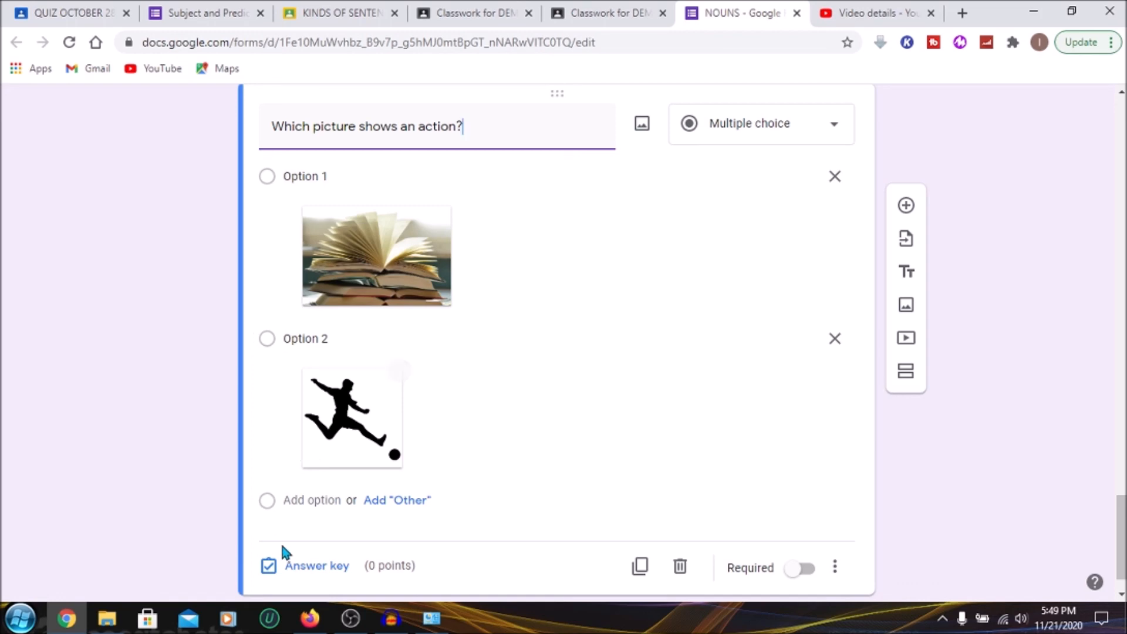
left_click(312, 567)
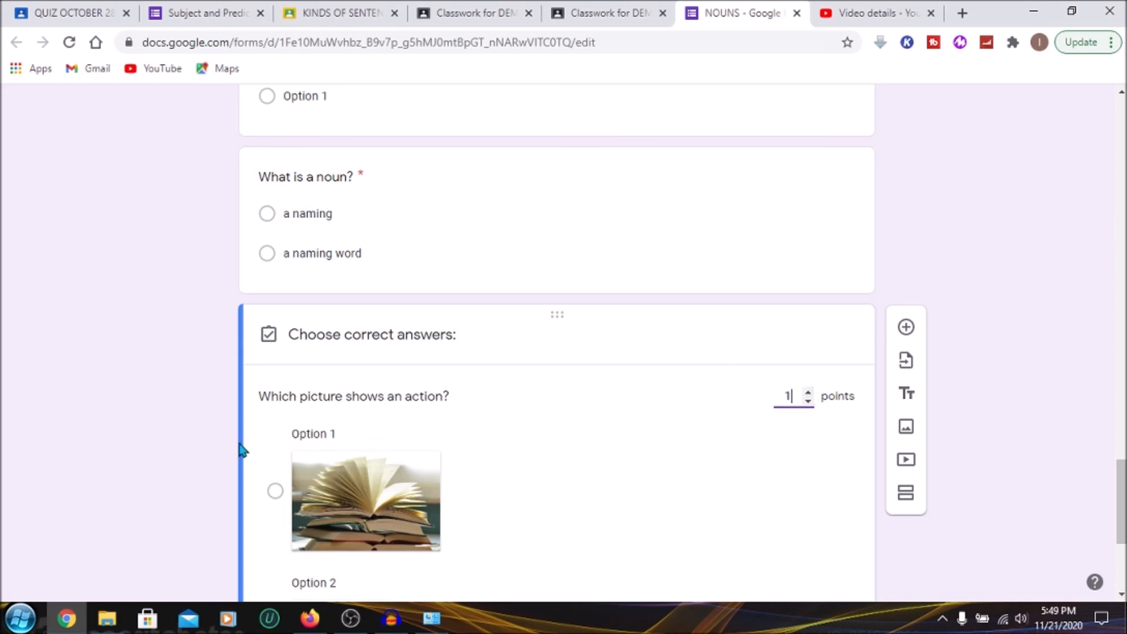
left_click_drag(1117, 495, 1117, 528)
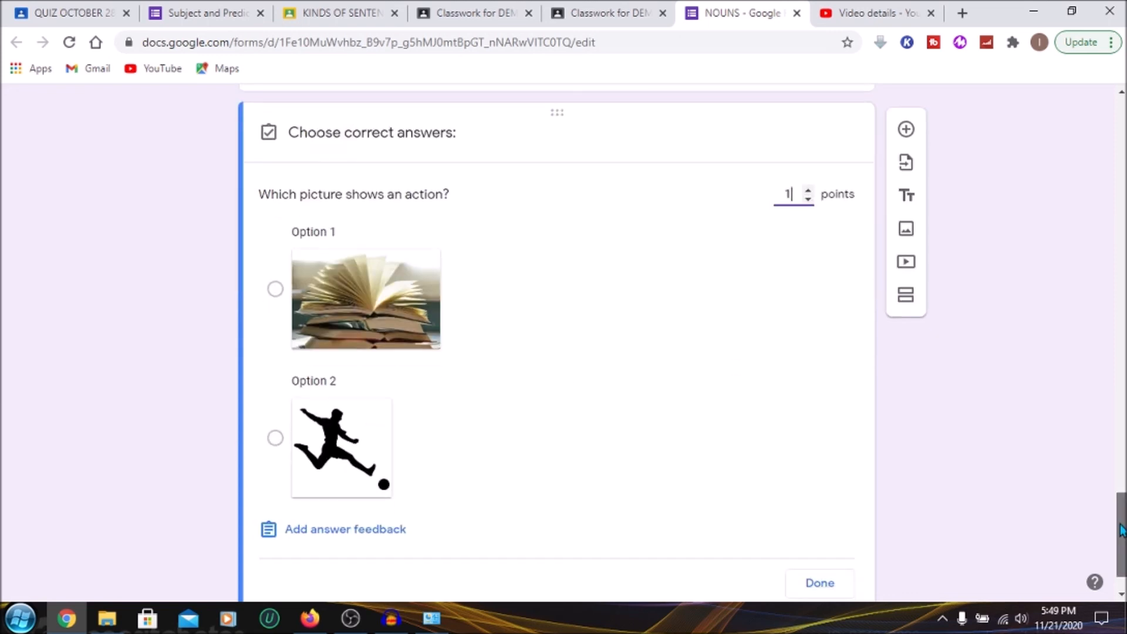
left_click(276, 438)
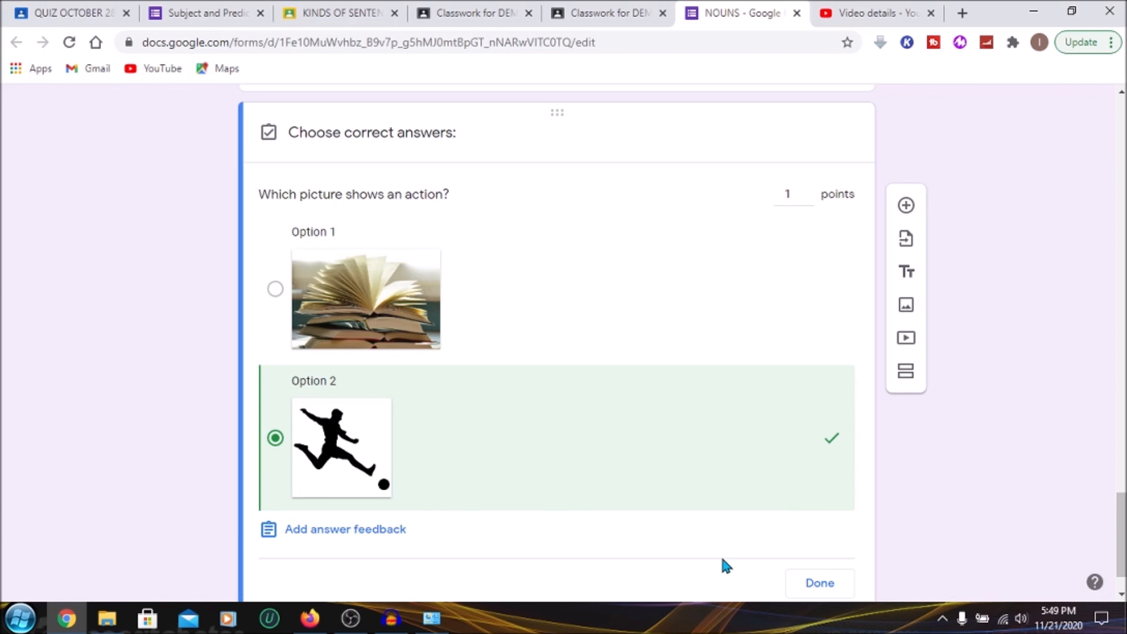
left_click(821, 584)
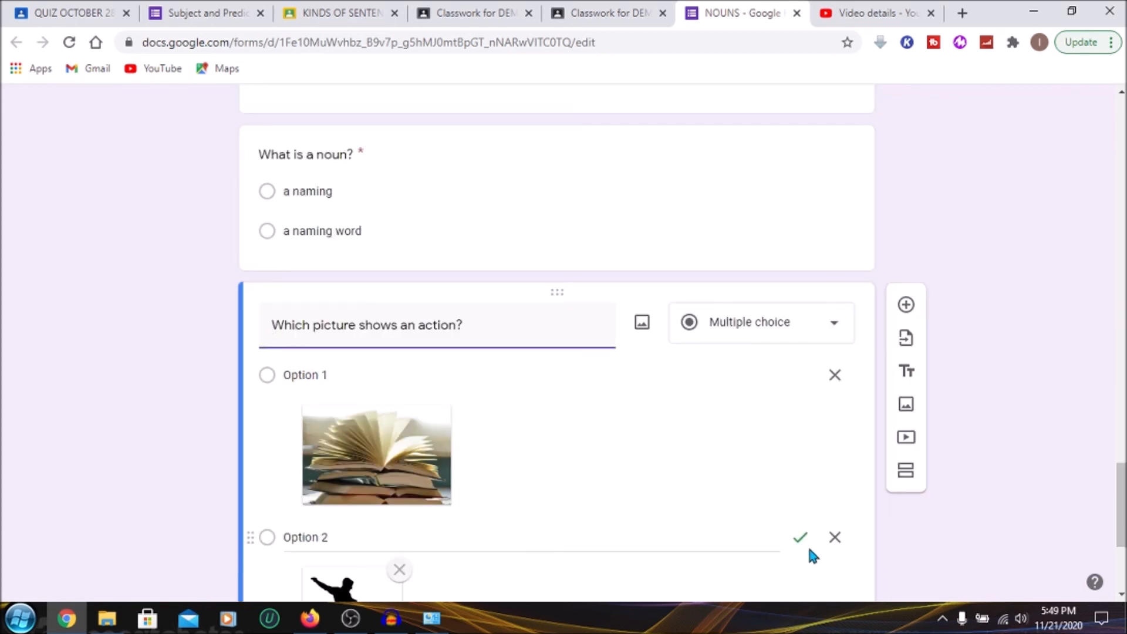
scroll(889, 511, "down", 4)
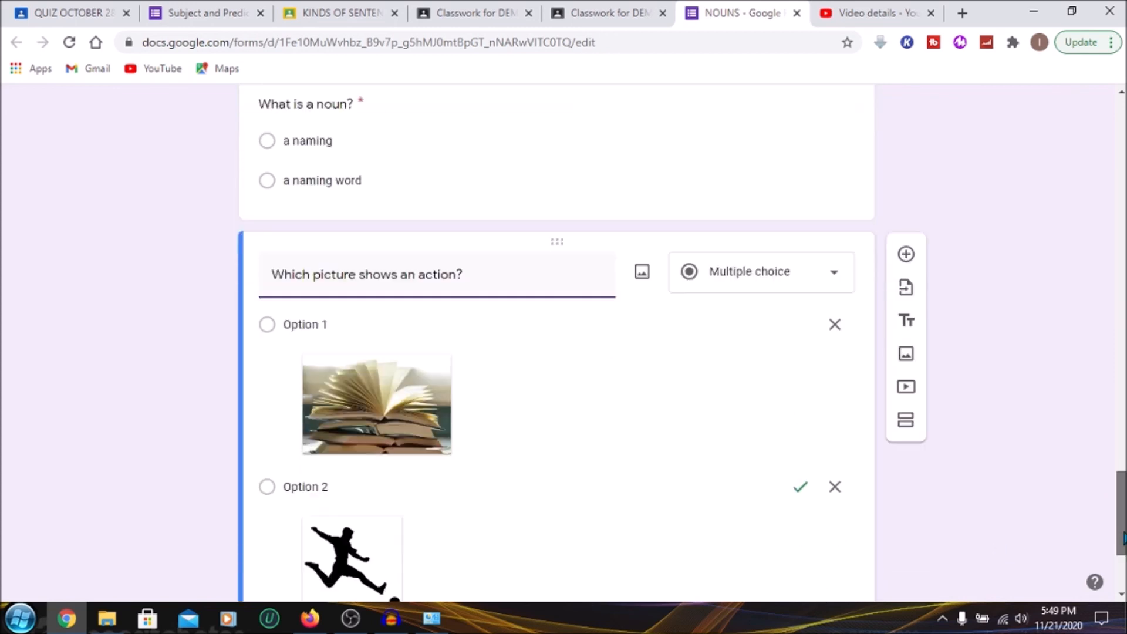
left_click(809, 525)
left_click_drag(1121, 546, 1115, 464)
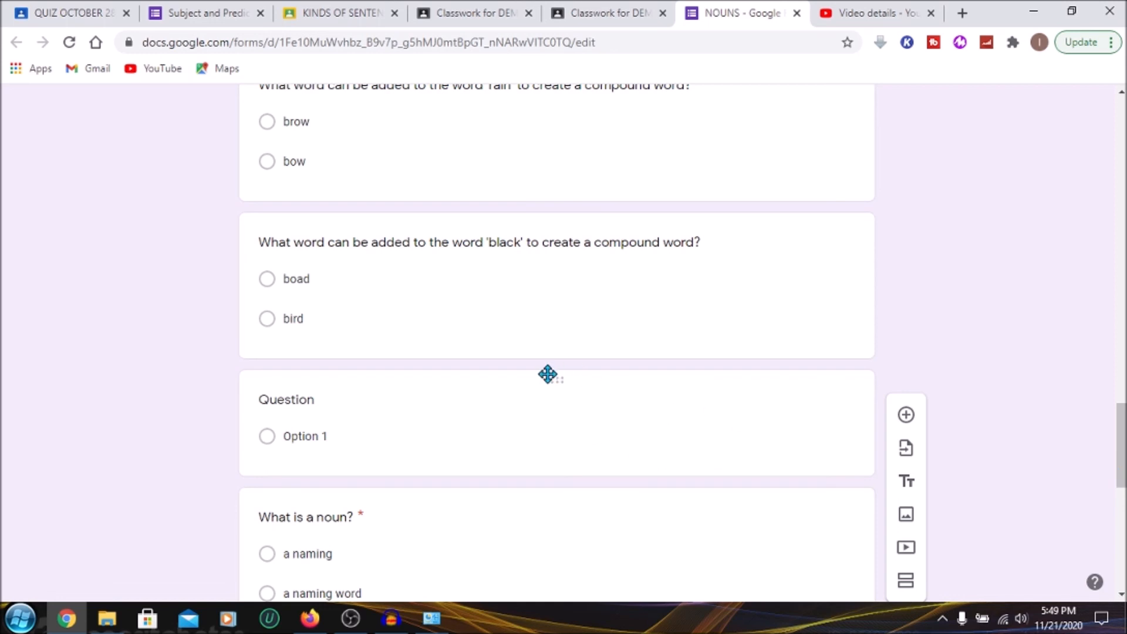
left_click(556, 226)
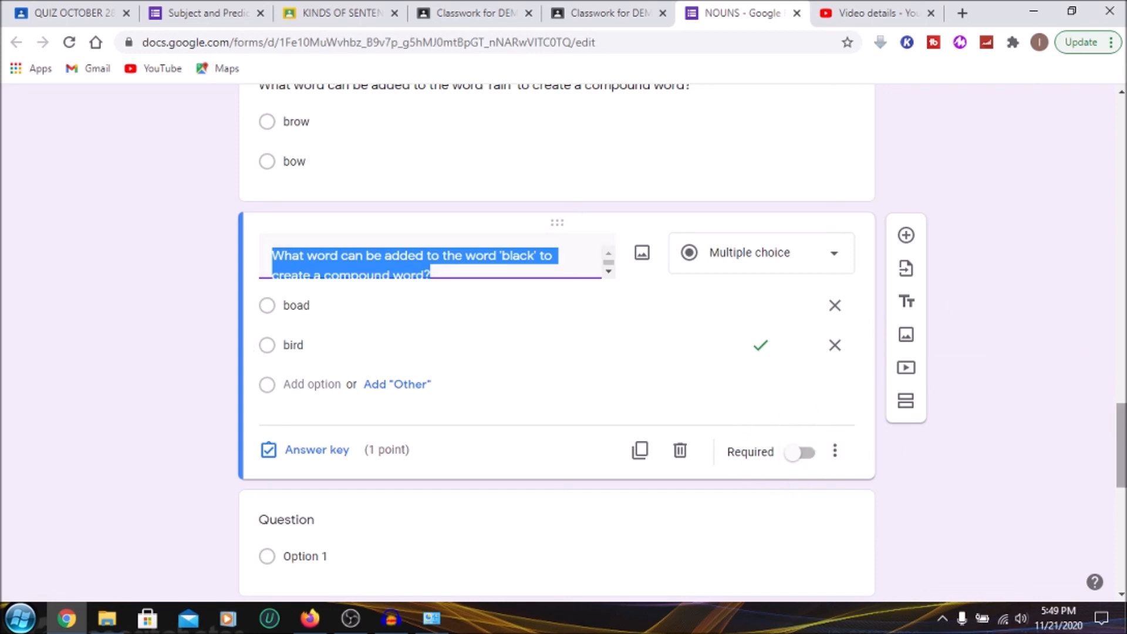
scroll(557, 340, "down", 10)
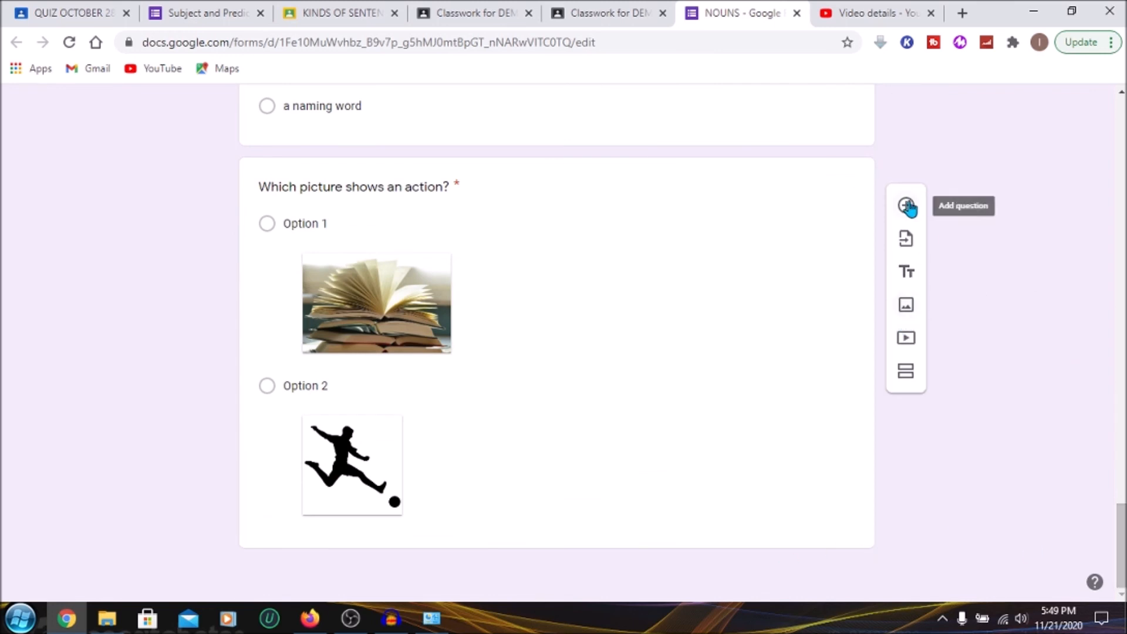
scroll(910, 207, "up", 2)
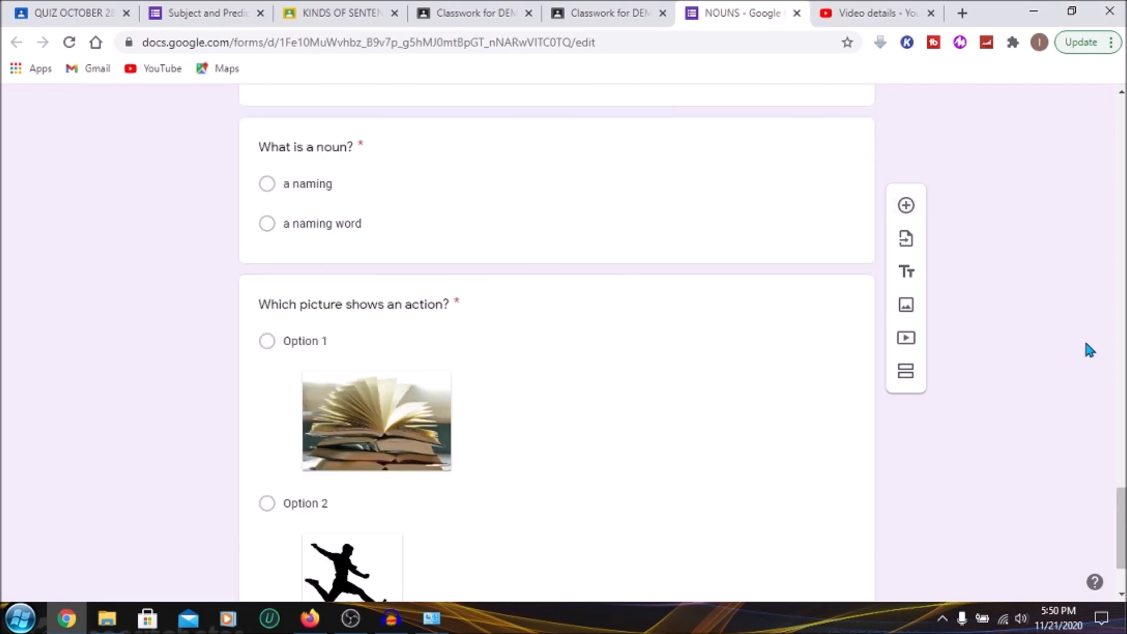
scroll(1122, 528, "down", 2)
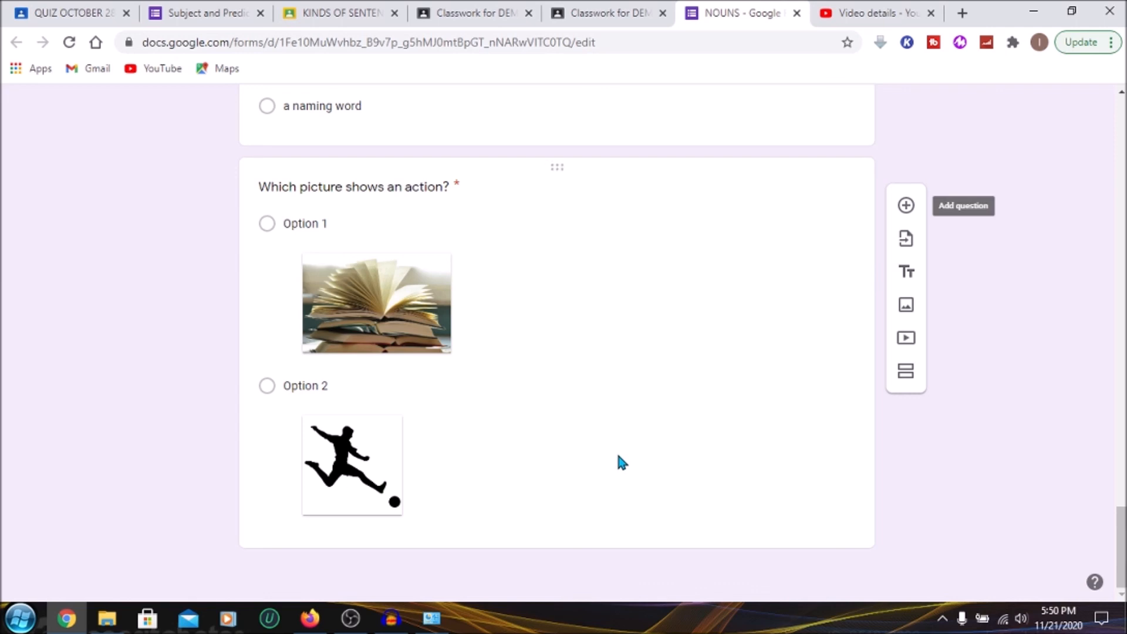
Step: Add a blank question at the end of the form, view its image insertion options, and delete the question
left_click(666, 387)
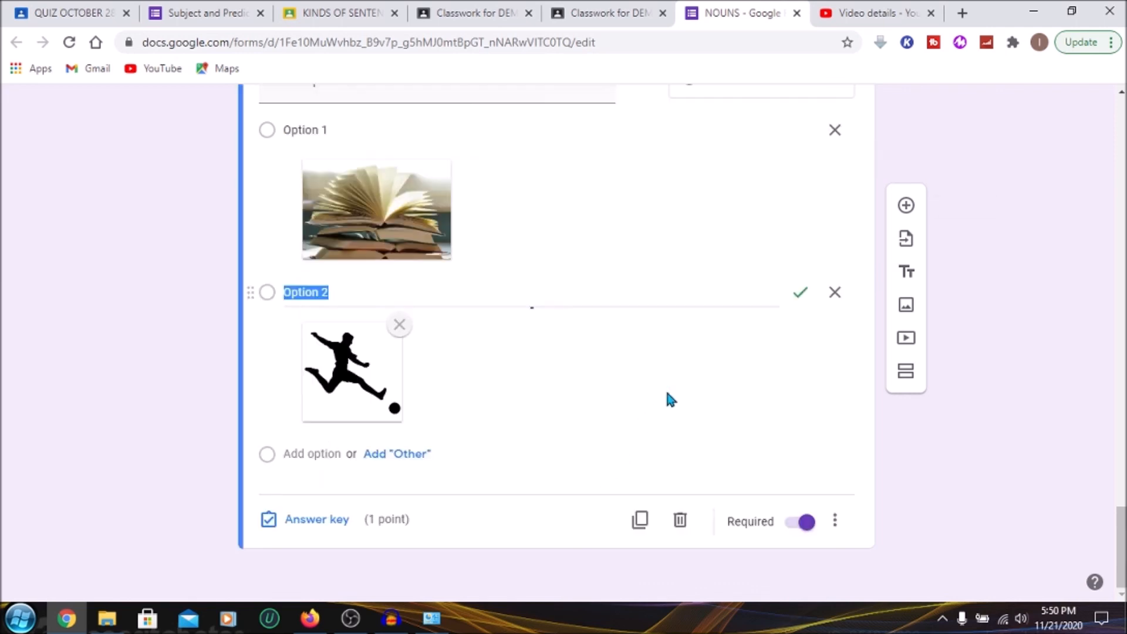
left_click(907, 217)
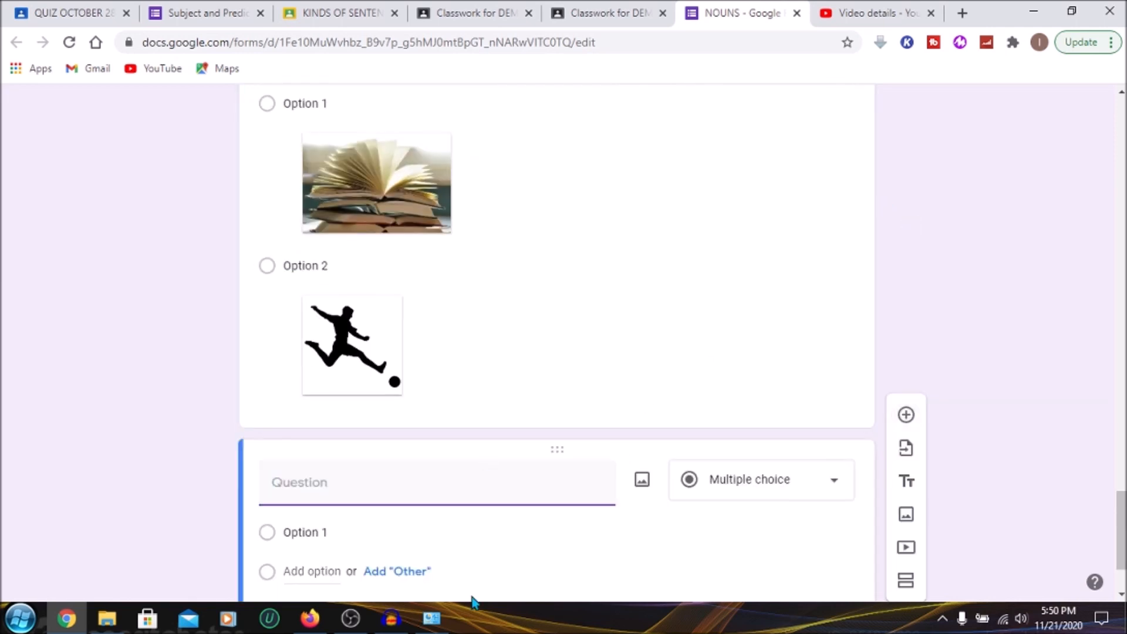
left_click(636, 482)
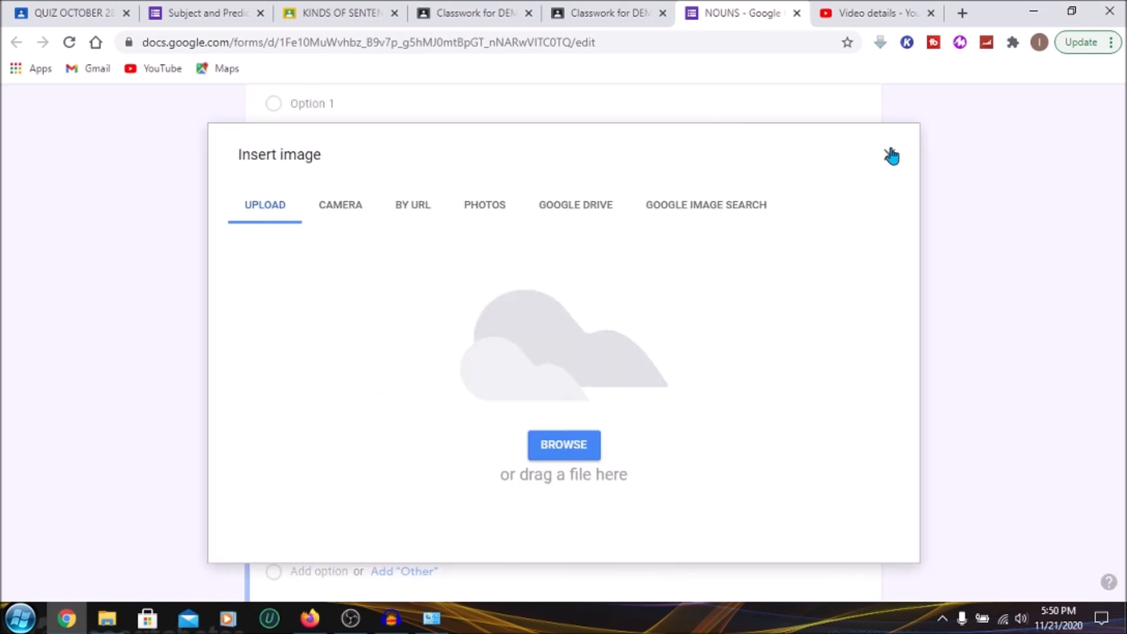
left_click(890, 155)
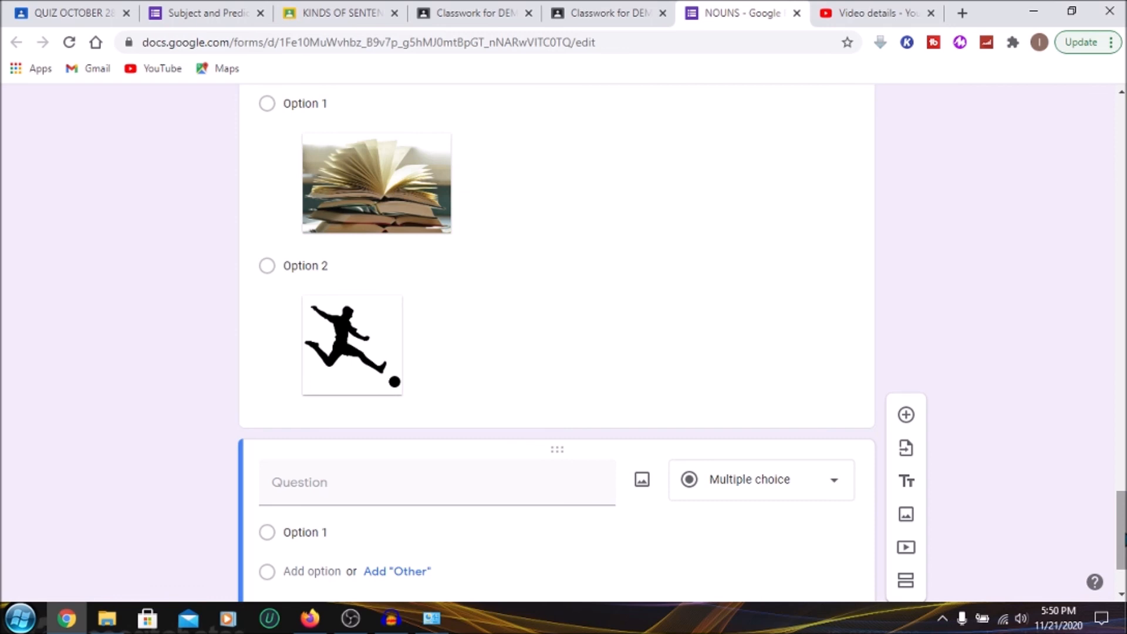
scroll(1122, 378, "up", 4)
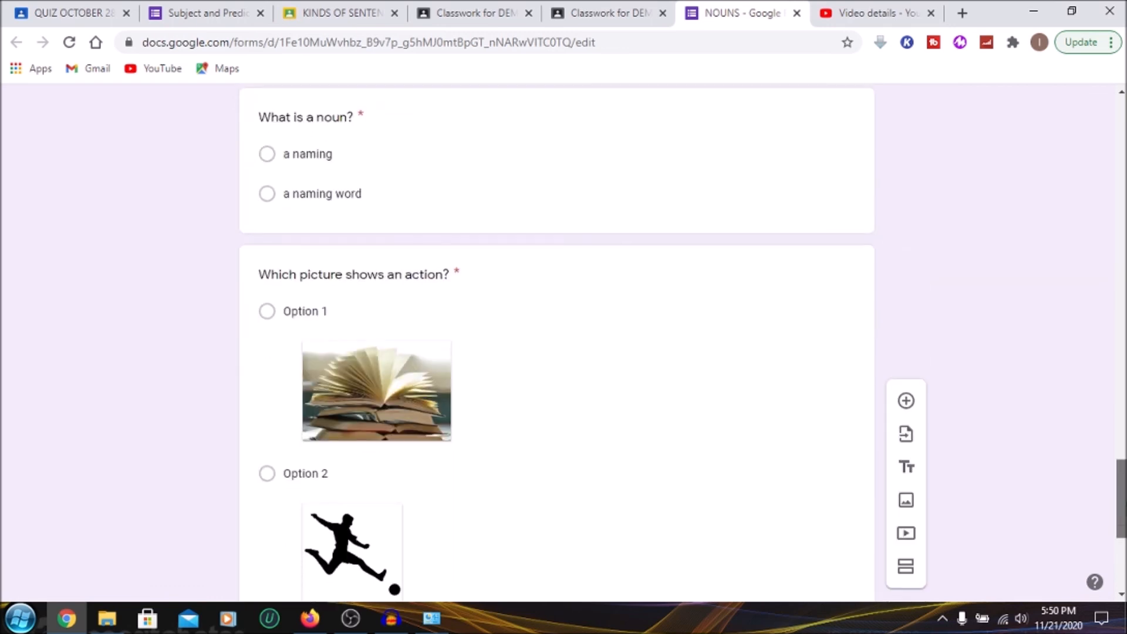
left_click_drag(1121, 499, 1121, 550)
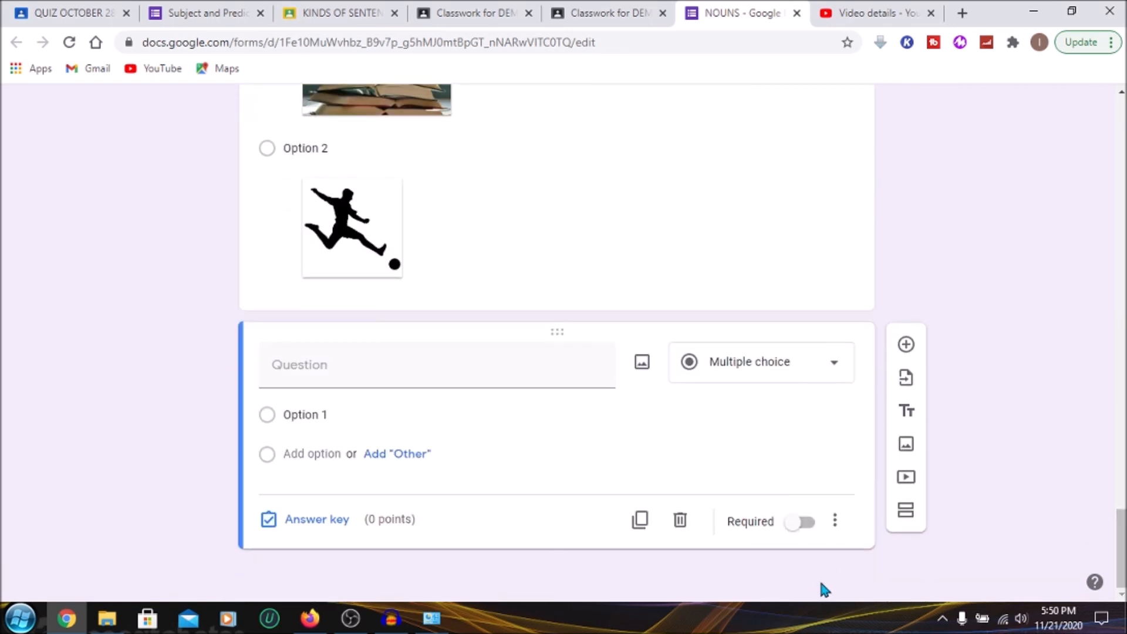
left_click(681, 531)
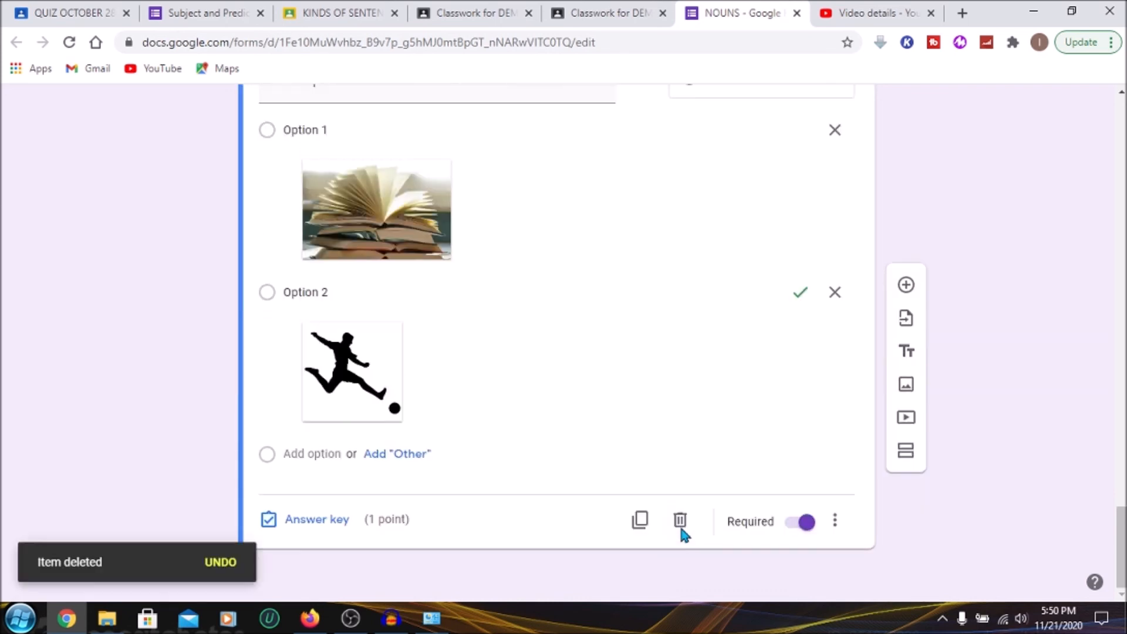
Step: Change the form title to "MIX QUIZ"
left_click_drag(1121, 546, 1122, 441)
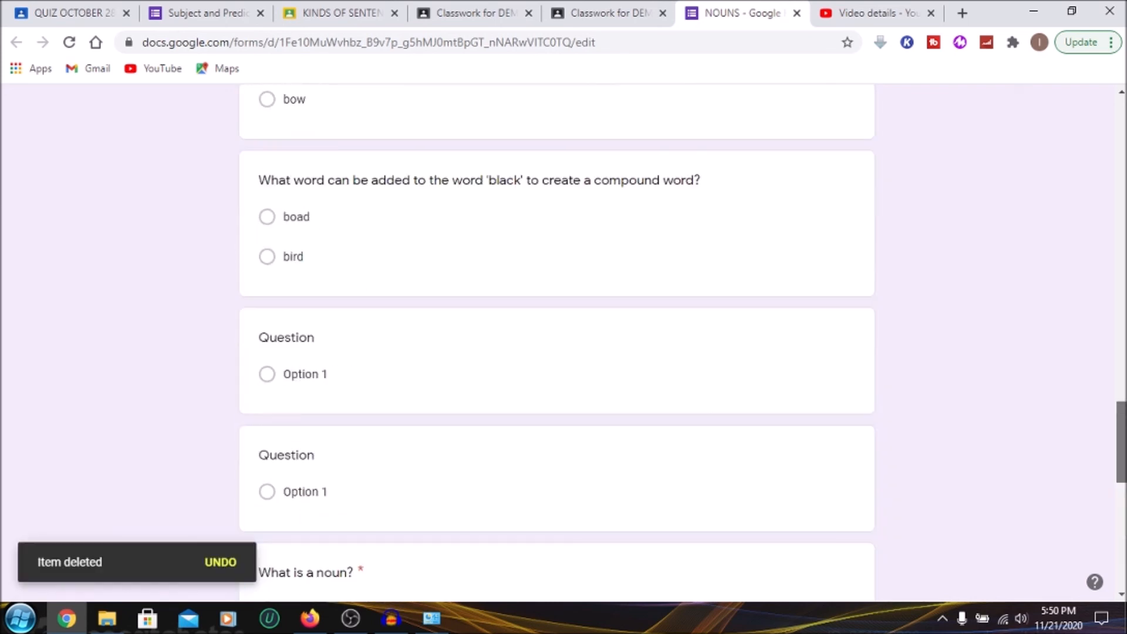
left_click_drag(1122, 441, 1120, 94)
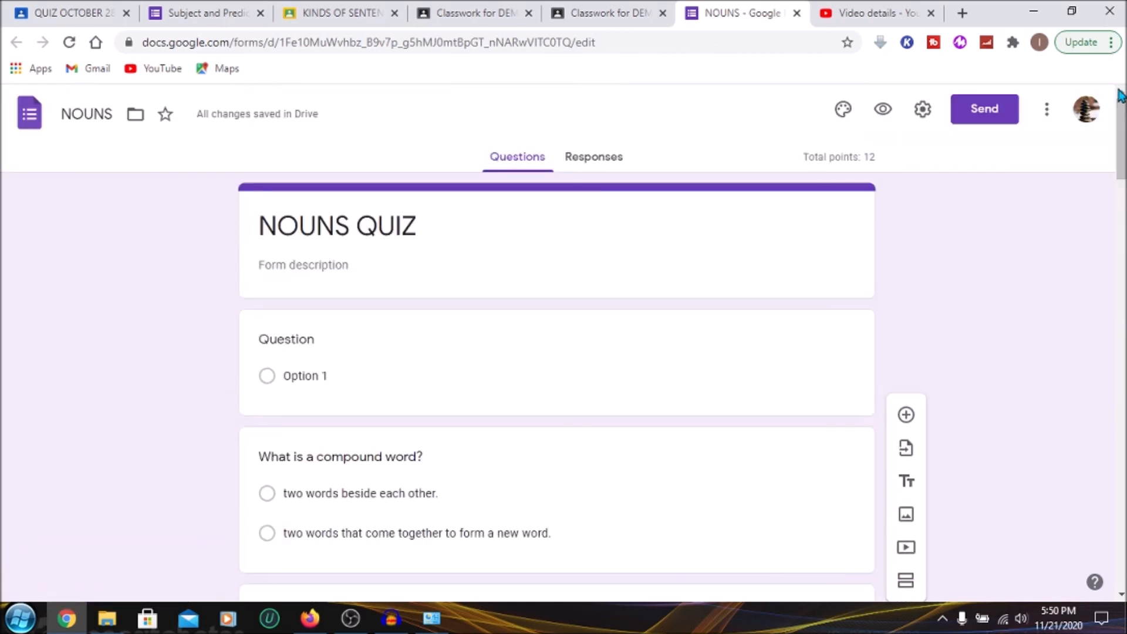
left_click(354, 235)
left_click(353, 235)
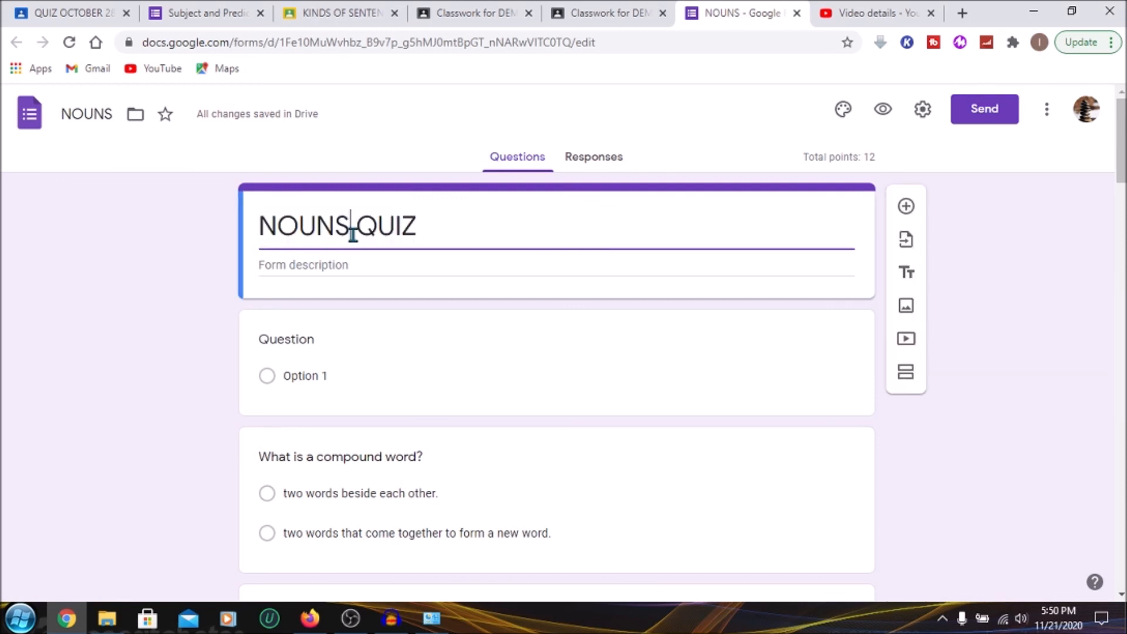
key("BackSpace")
key("BackSpace")
key("BackSpace")
key("BackSpace")
key("BackSpace")
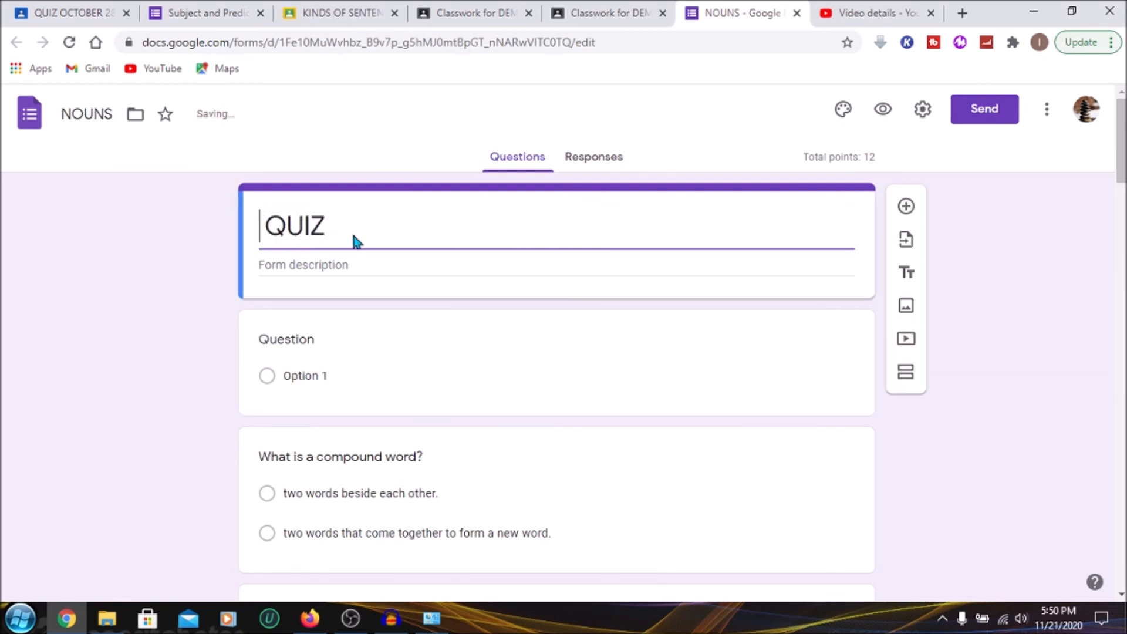
type("mix")
key("BackSpace")
key("BackSpace")
key("BackSpace")
key("BackSpace")
type("MIX")
key("BackSpace")
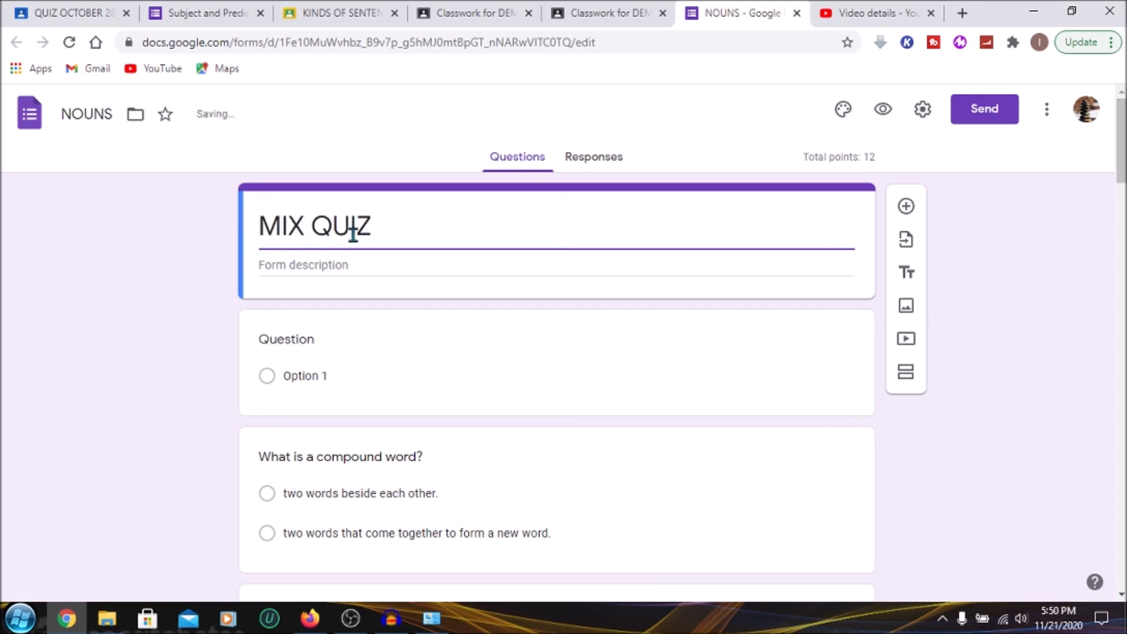
Step: Rename the form file from its old name to "MIX QUIZ"
left_click(109, 115)
key("BackSpace")
key("BackSpace")
key("BackSpace")
key("BackSpace")
key("BackSpace")
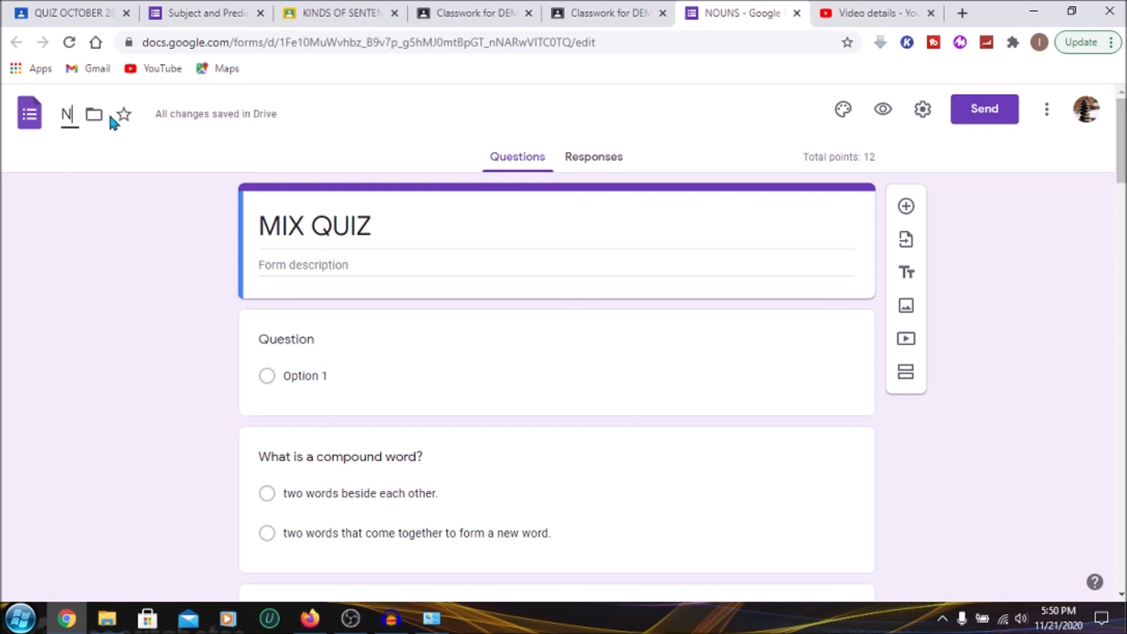
type("M")
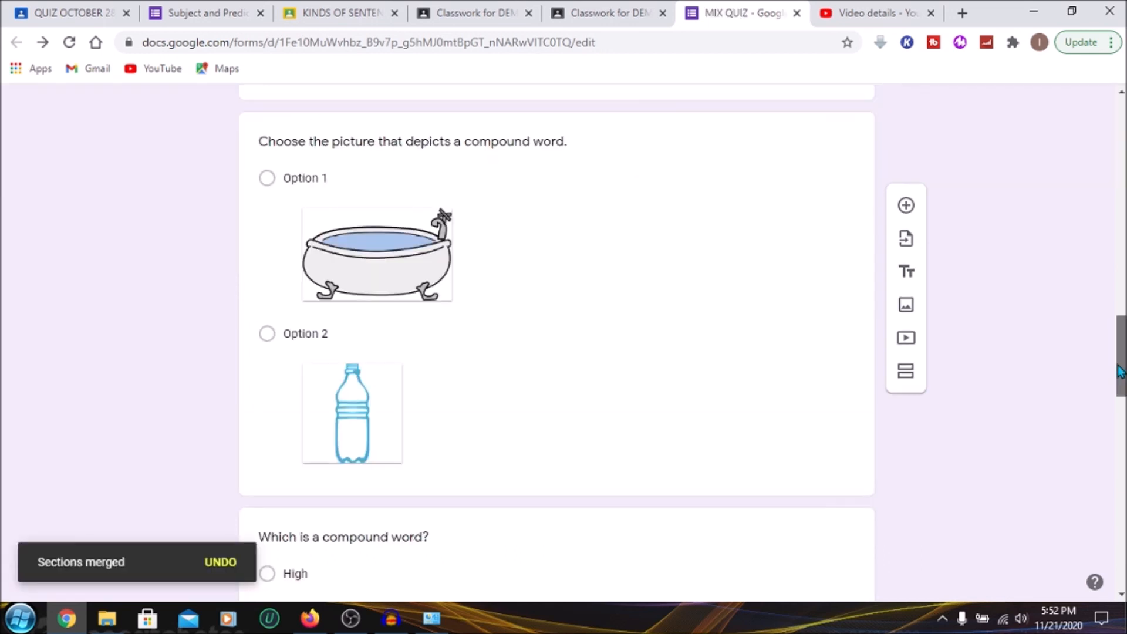
Step: Add a new section after the last question, "Which picture shows an action?"
left_click_drag(1119, 371, 1121, 533)
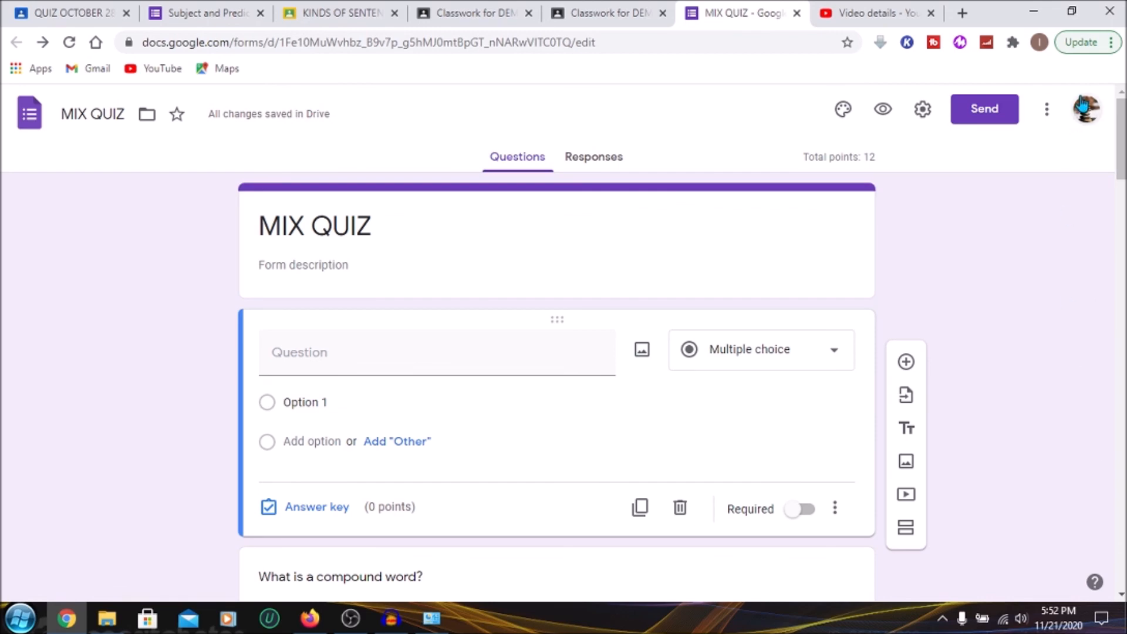
left_click_drag(1121, 135, 1123, 544)
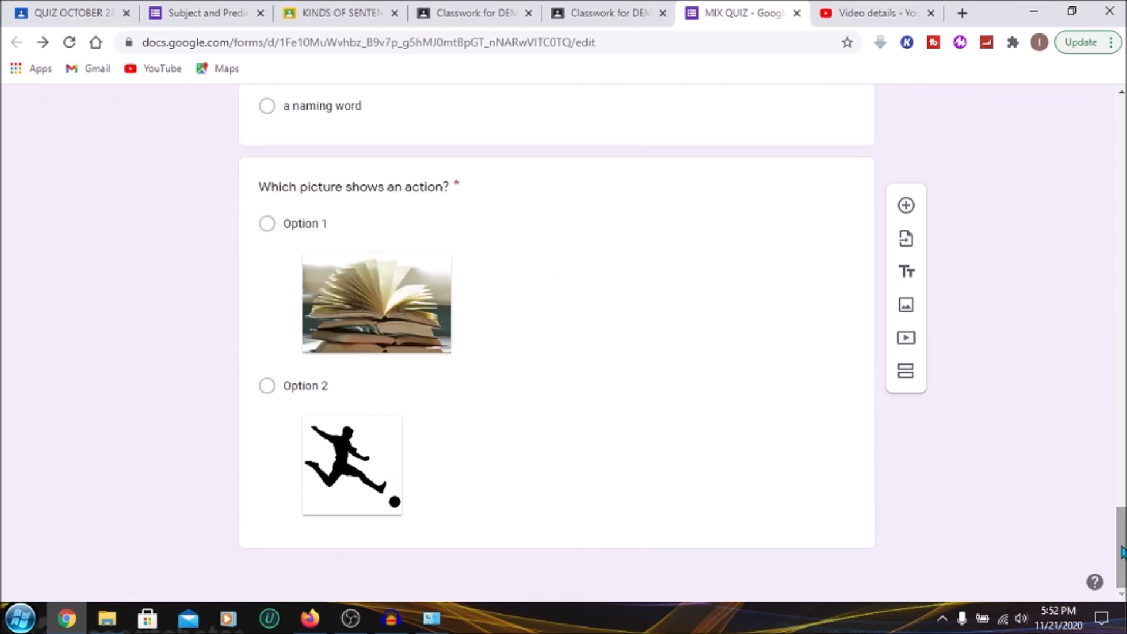
left_click(791, 482)
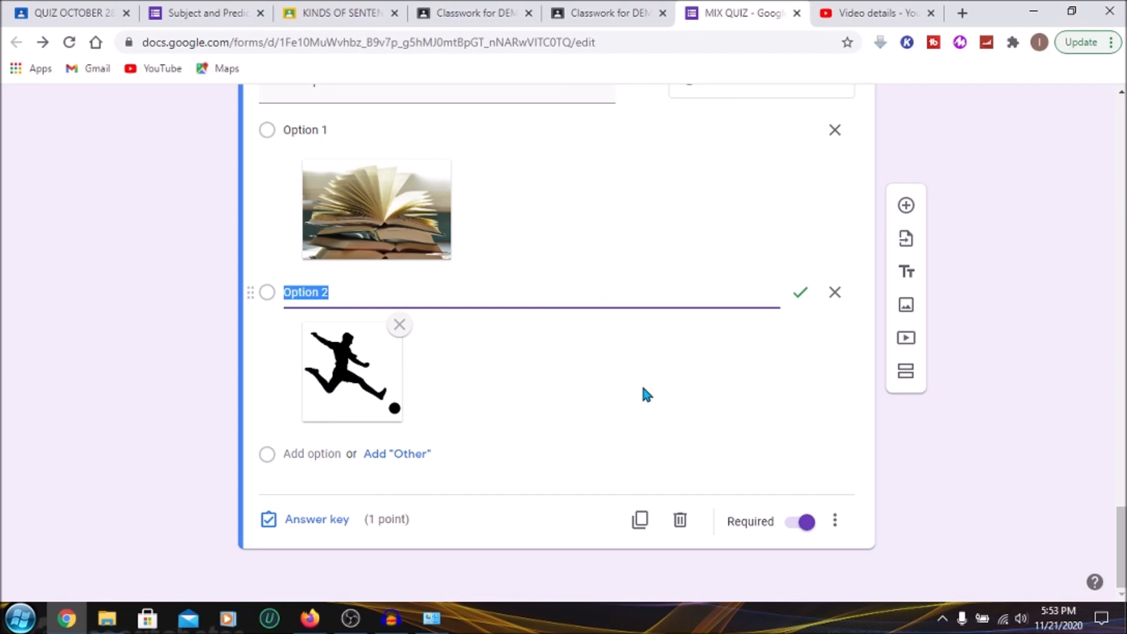
left_click(910, 374)
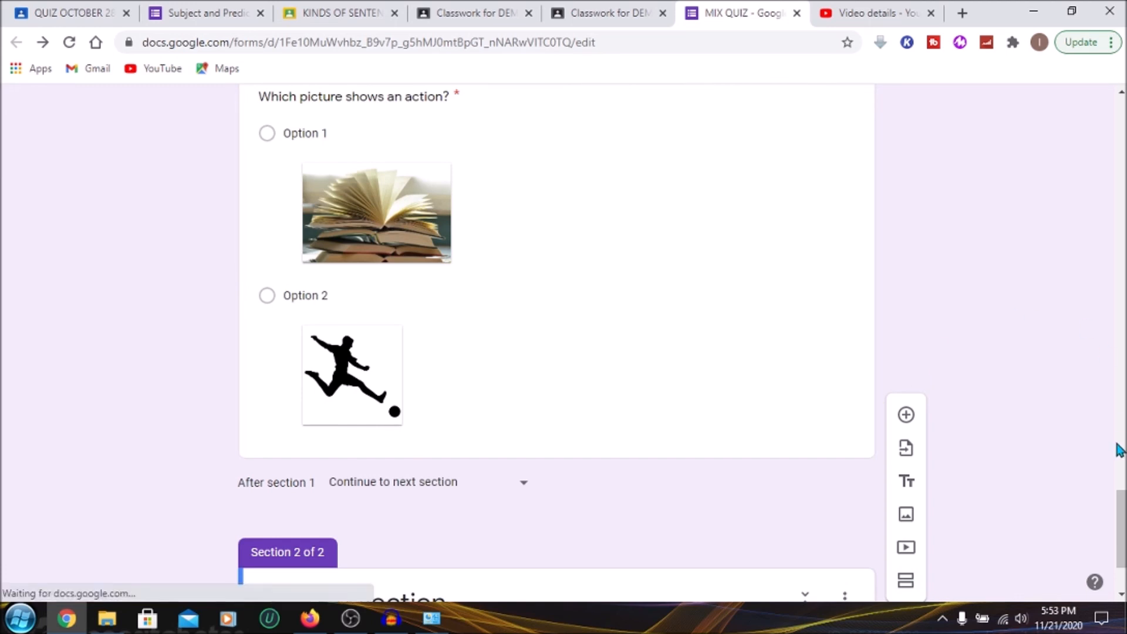
left_click_drag(1122, 542, 1123, 562)
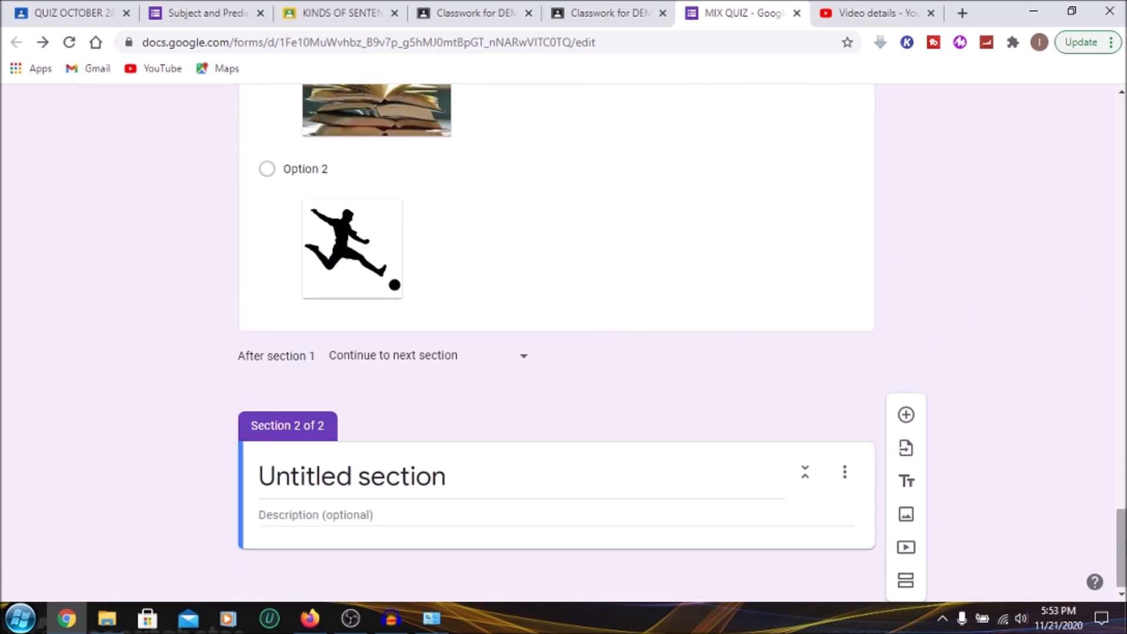
Step: Insert a section after the question "What is a compound word?" and merge it back with the section above
left_click_drag(1122, 548, 1122, 142)
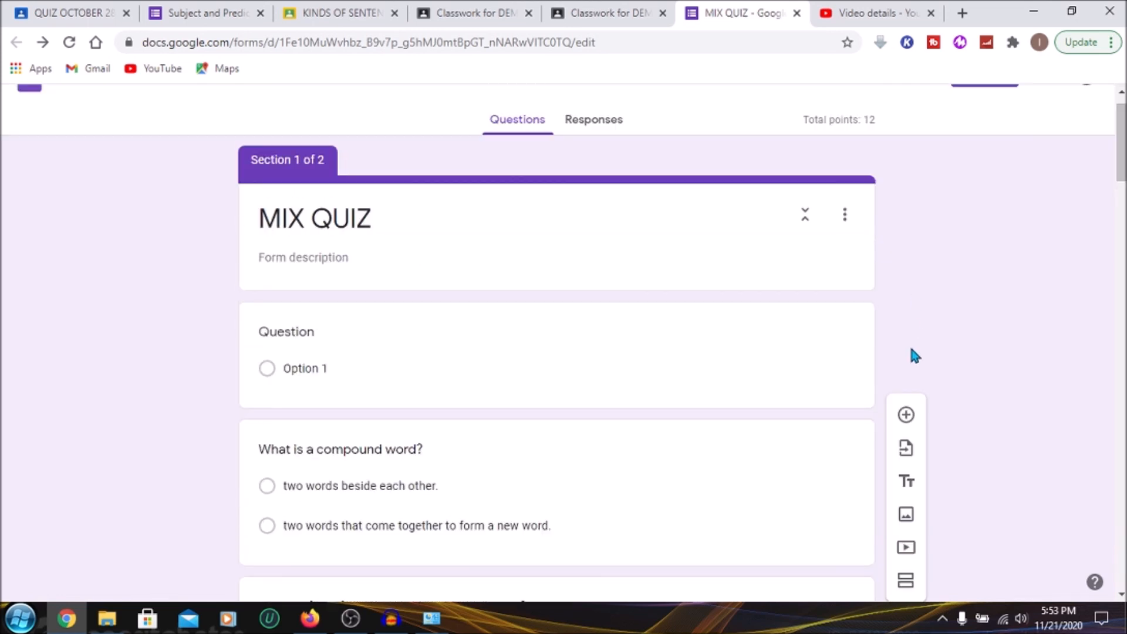
scroll(969, 449, "up", 1)
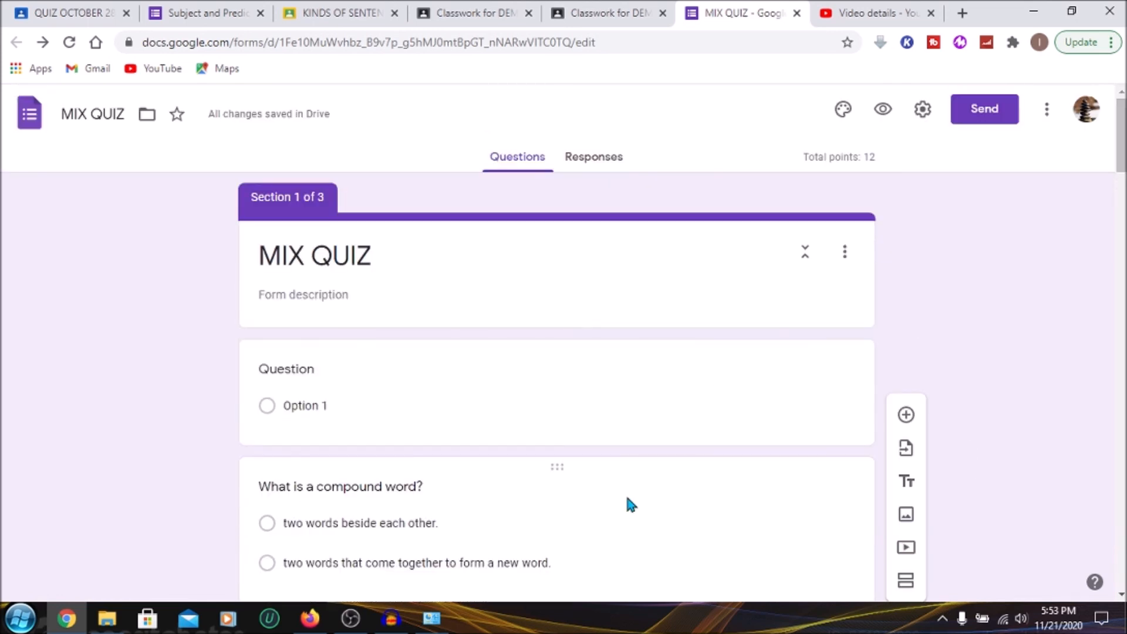
left_click(627, 504)
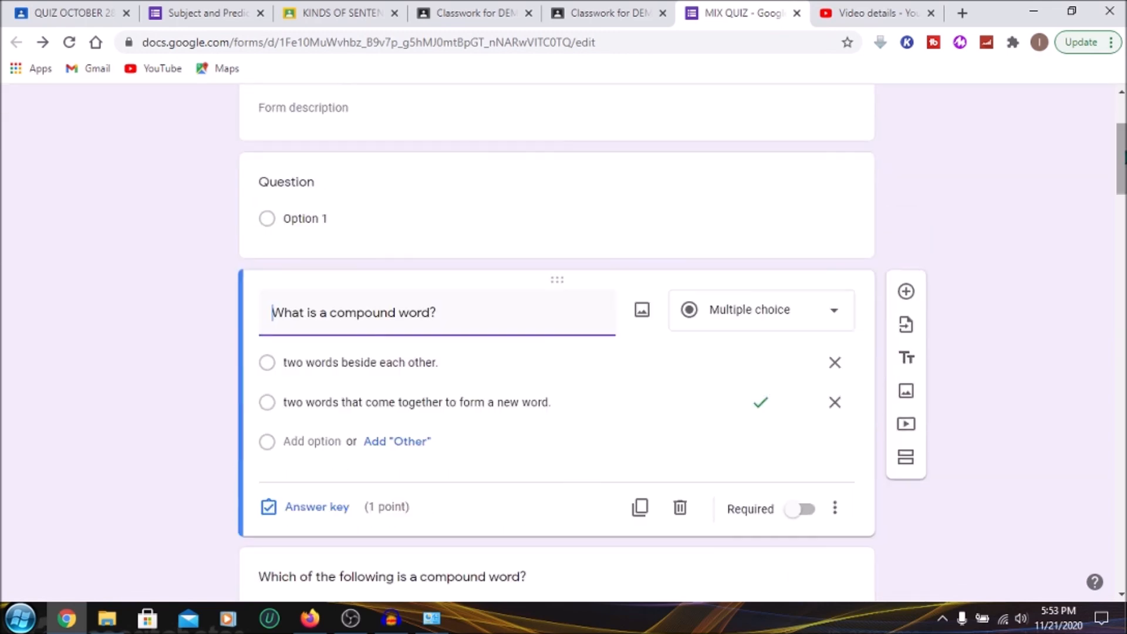
left_click(904, 464)
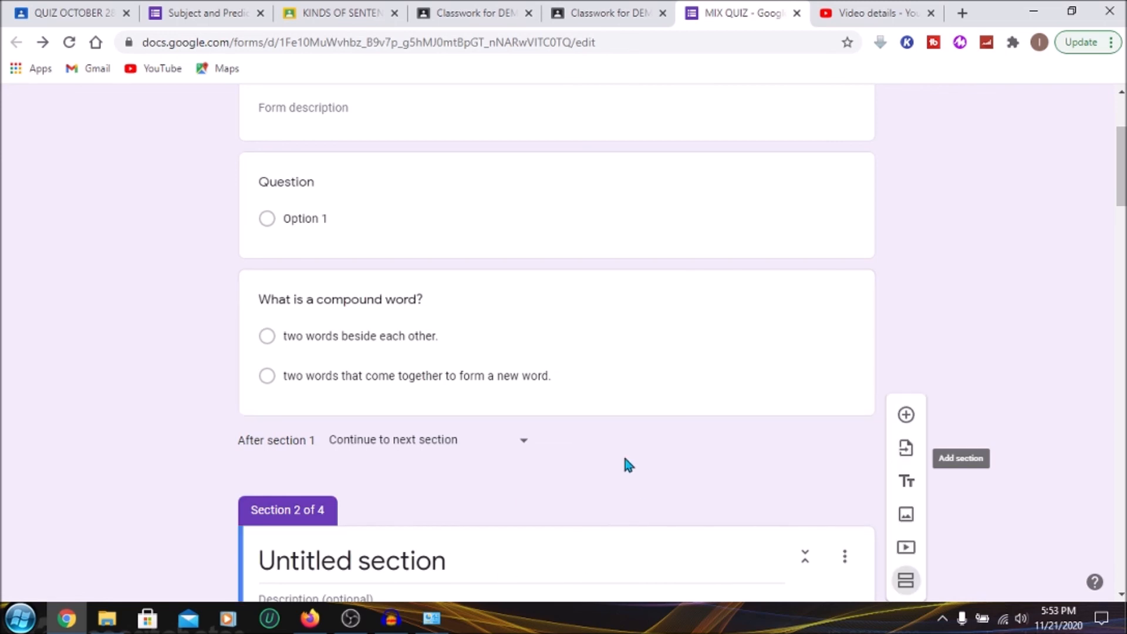
scroll(1114, 202, "down", 5)
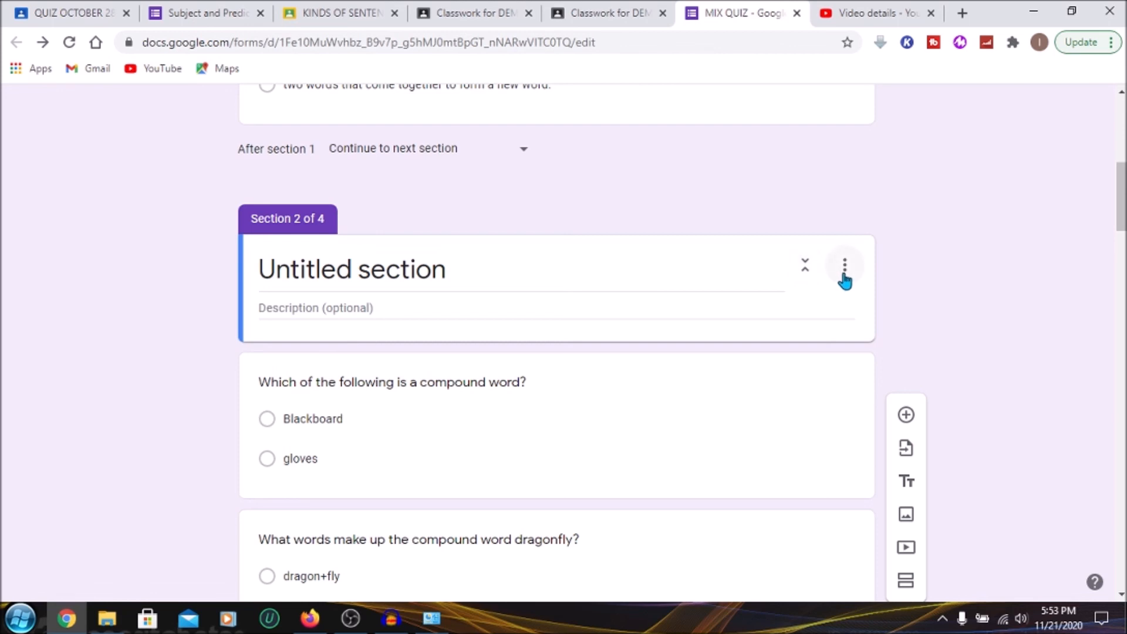
left_click(845, 276)
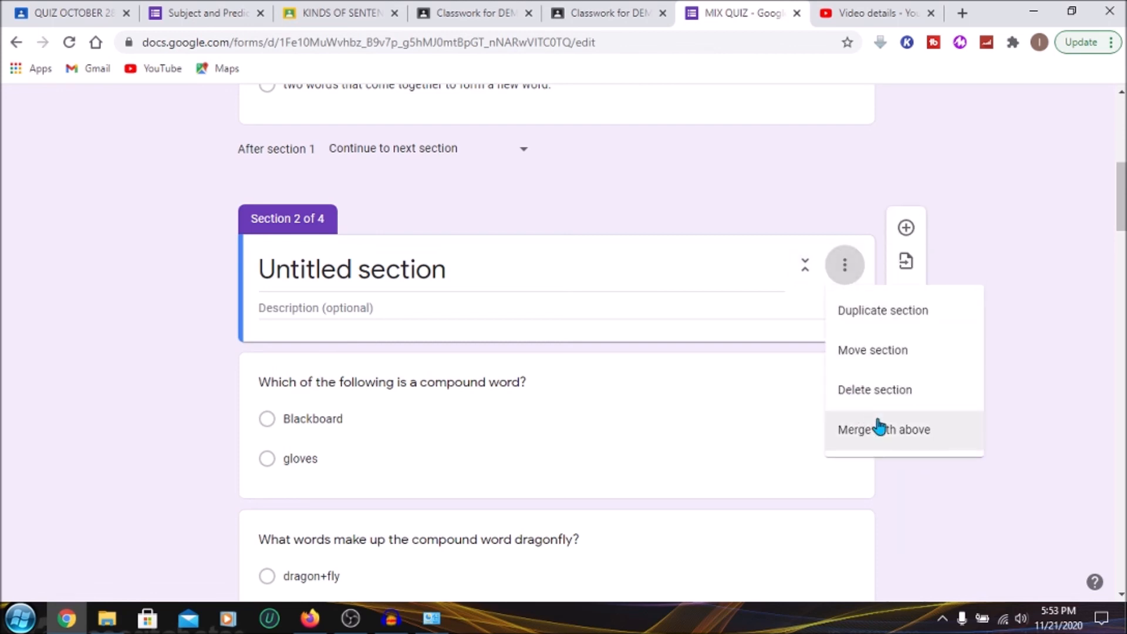
left_click(879, 427)
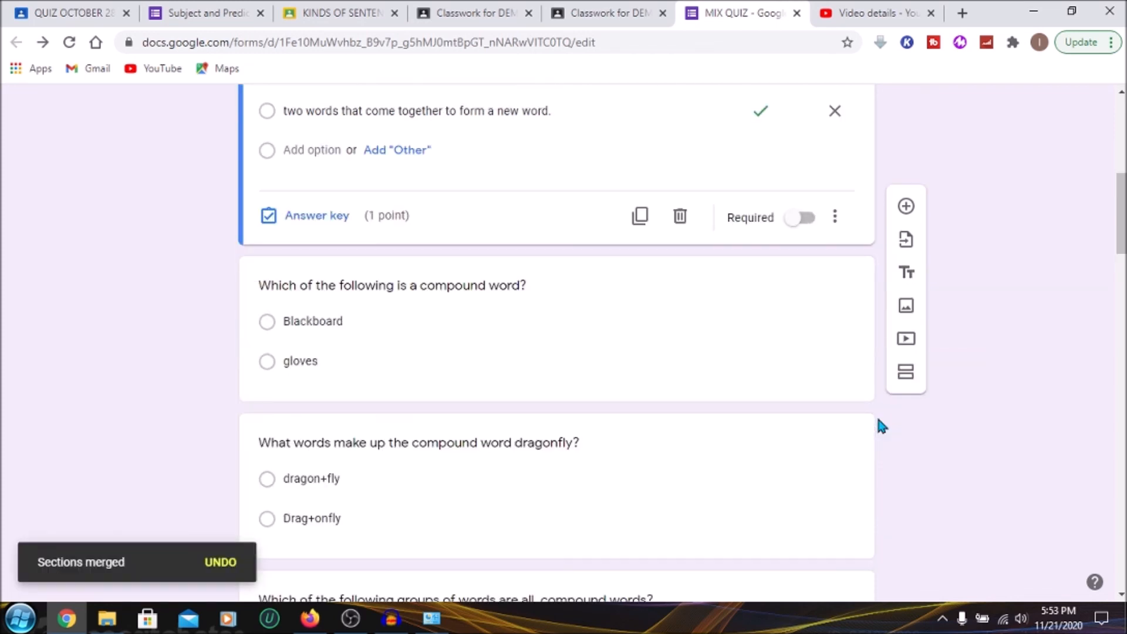
Step: Merge the empty third section at the end of the form with the section above it
left_click_drag(1120, 234, 1120, 550)
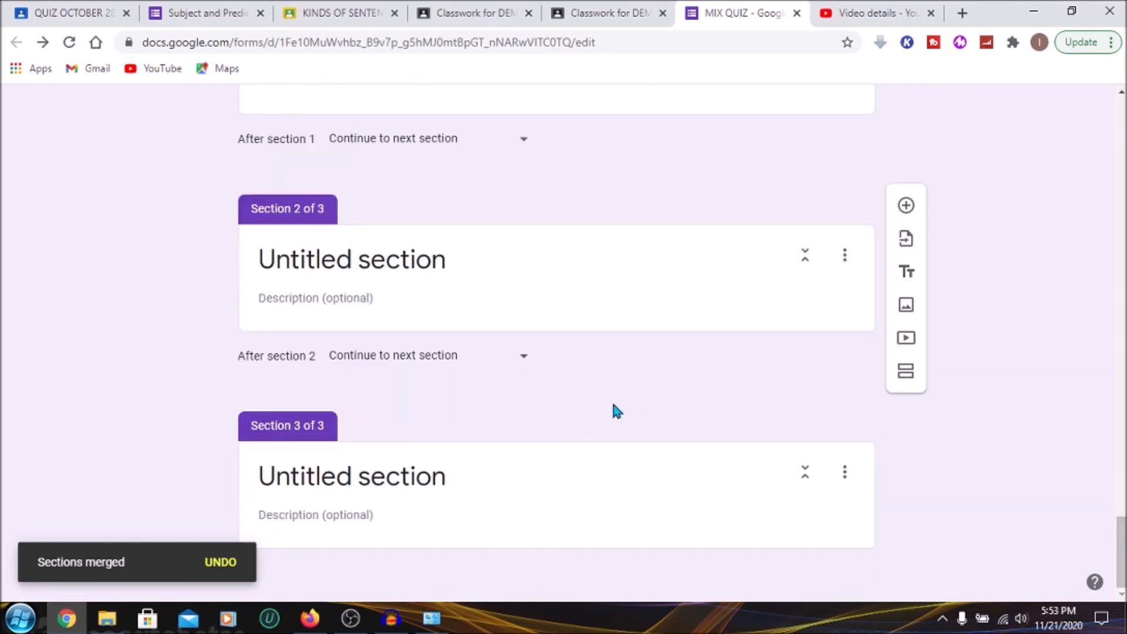
left_click(846, 473)
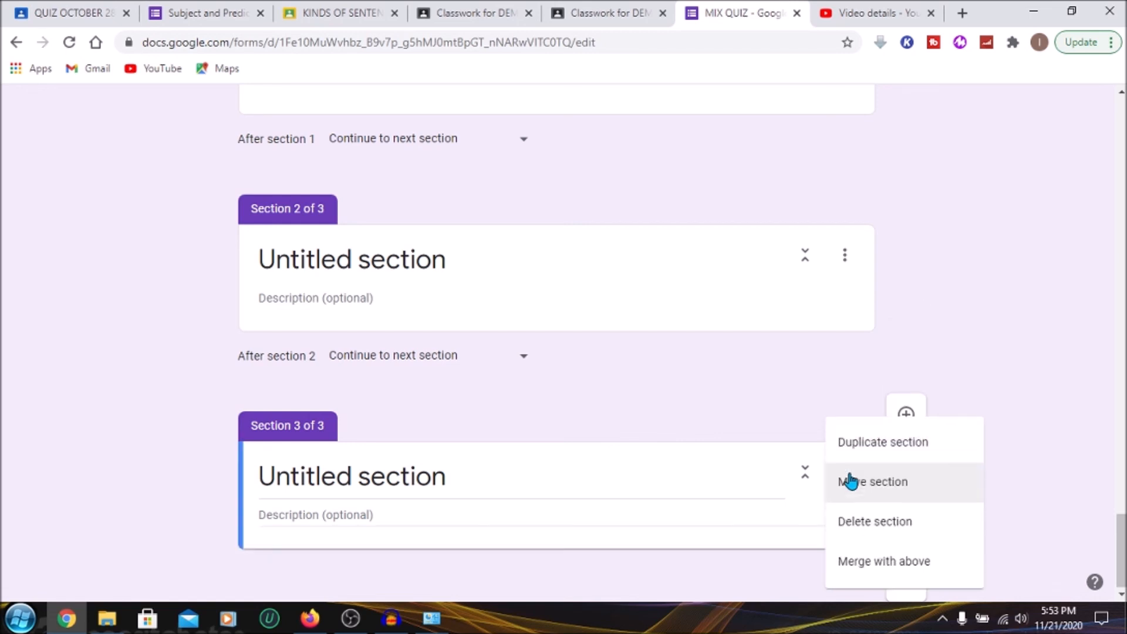
left_click(914, 567)
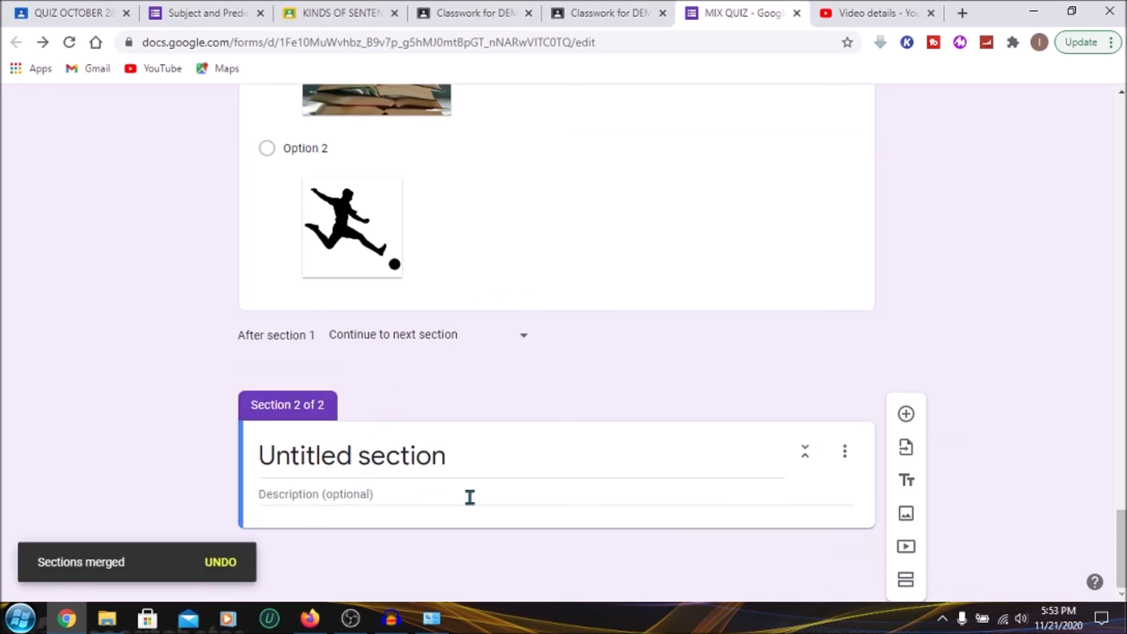
Step: Add a required short-answer question reading "What is your name?" to the second section
left_click(906, 416)
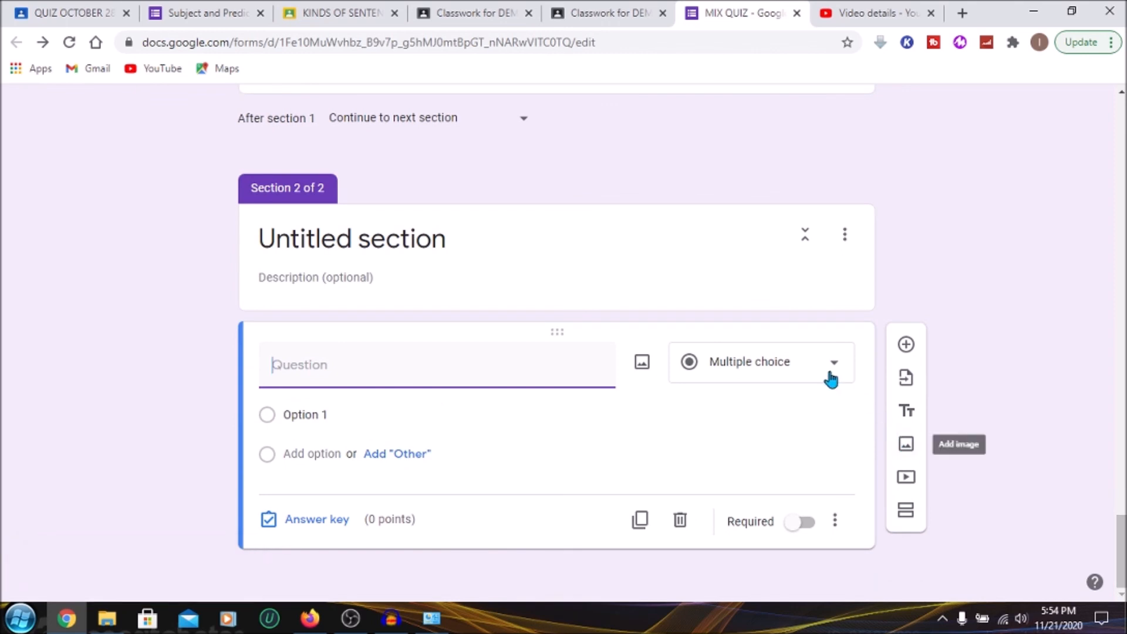
left_click(831, 378)
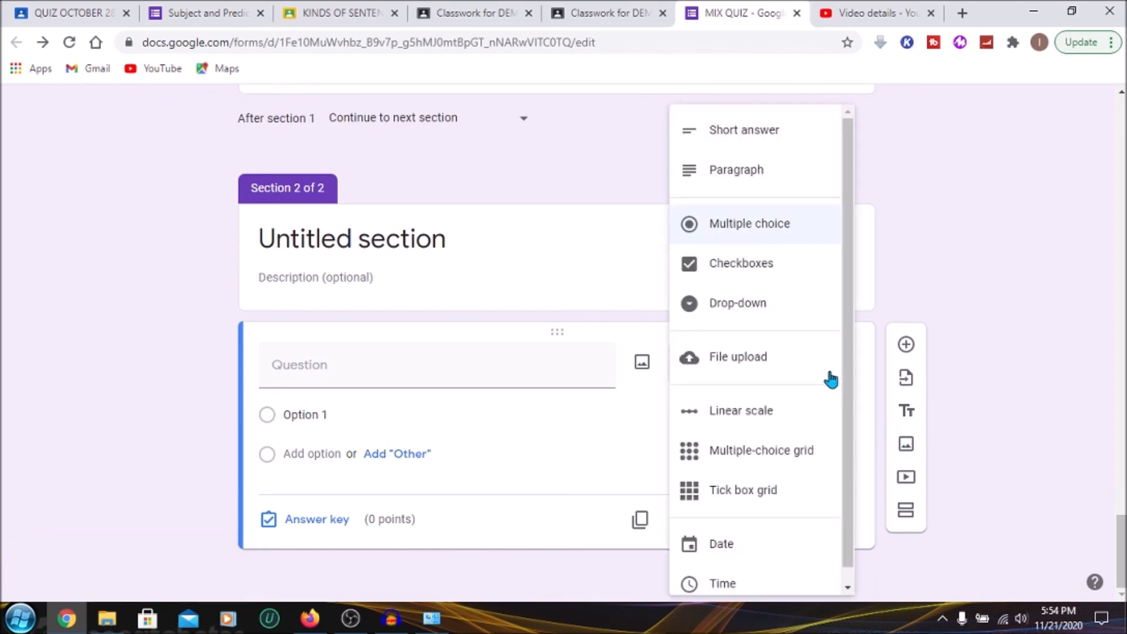
left_click(761, 135)
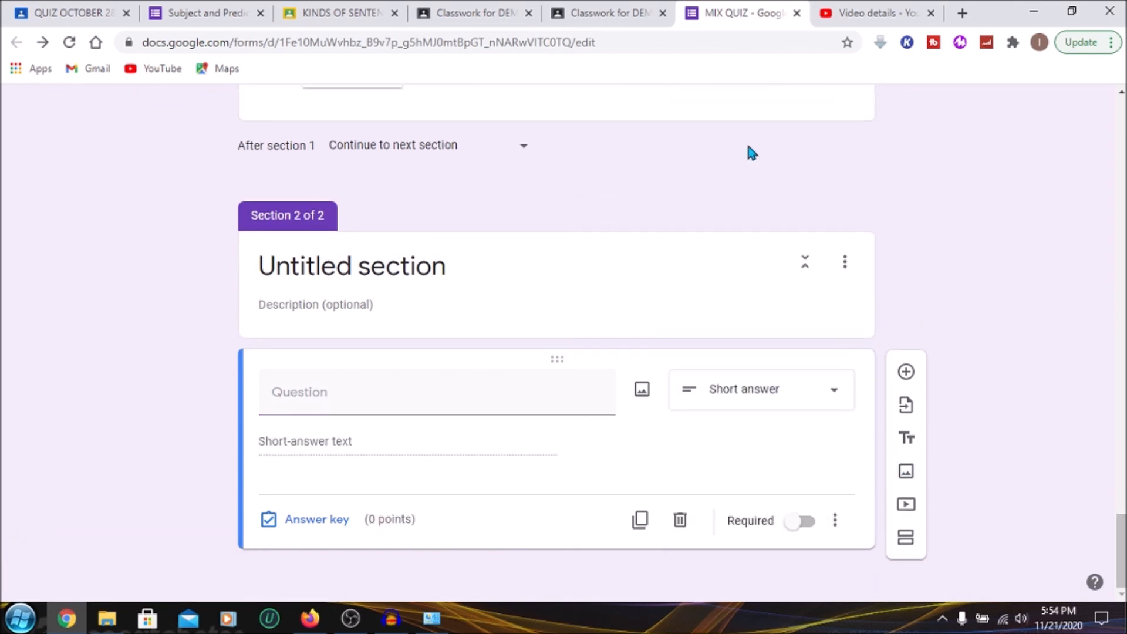
type("W")
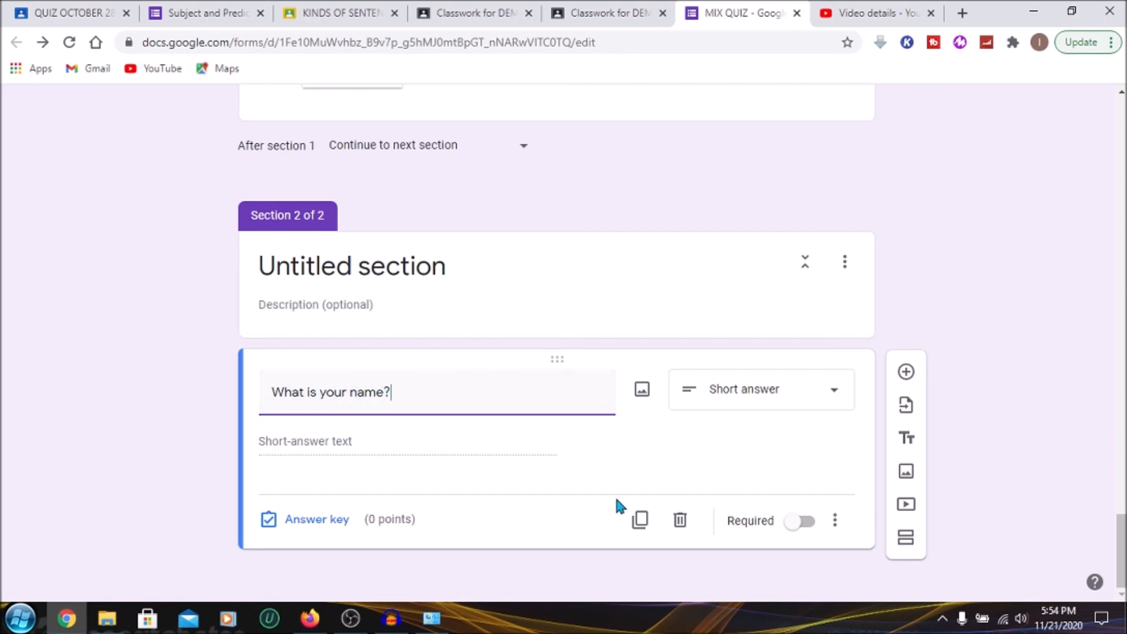
left_click(805, 522)
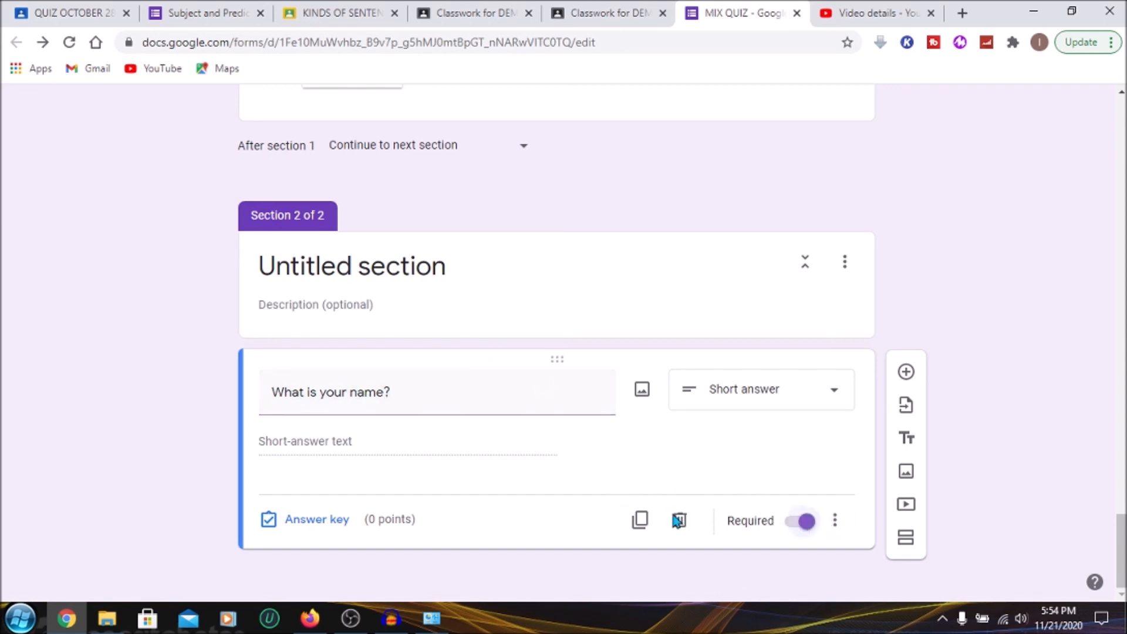
Step: Set the "What is your name?" question to 1 point in its answer key, without listing a correct answer
left_click(323, 523)
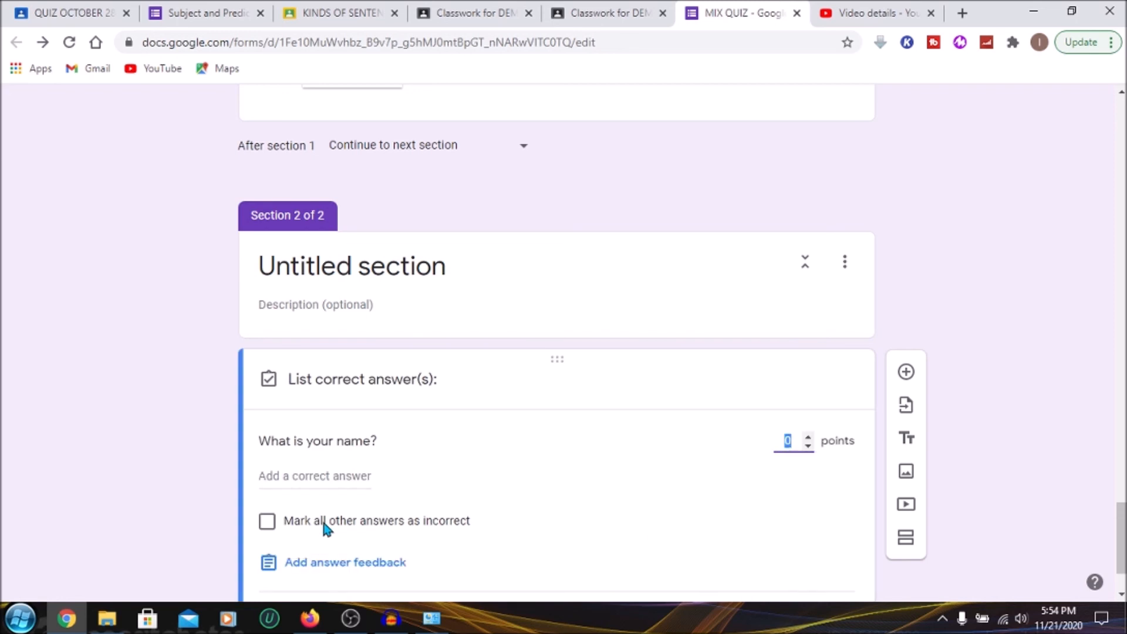
left_click(809, 438)
left_click_drag(1122, 549, 1122, 561)
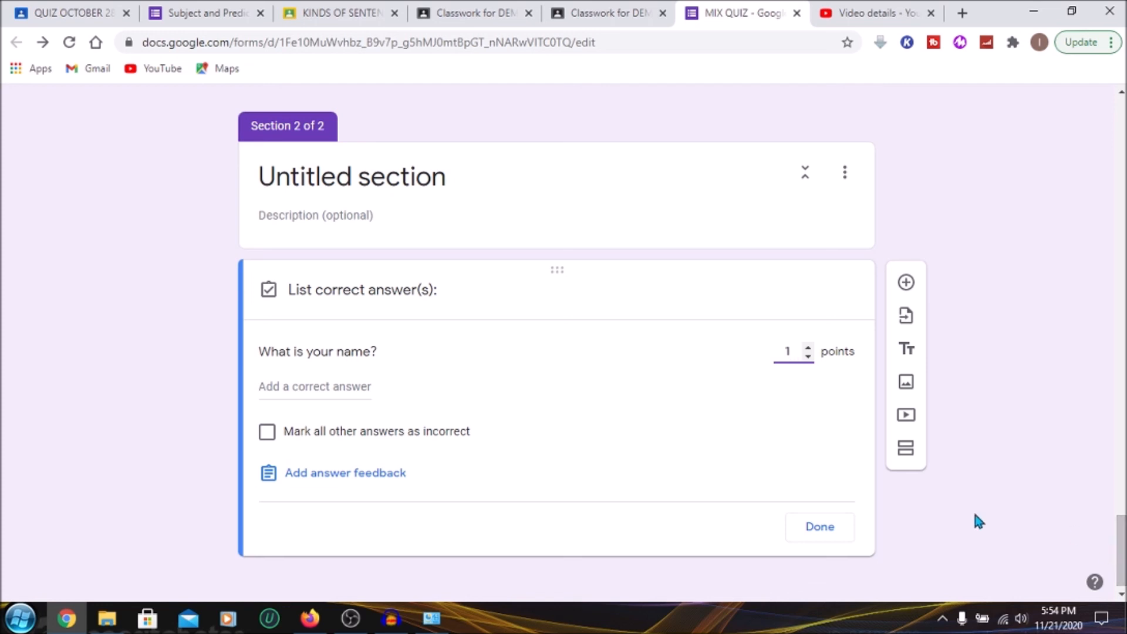
left_click(819, 530)
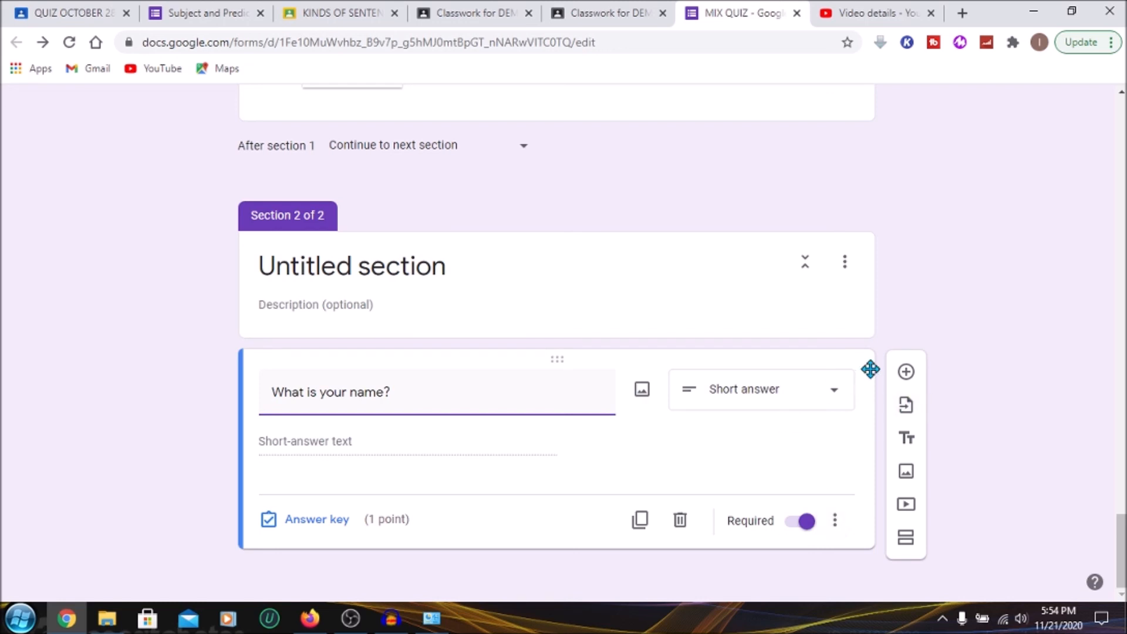
Step: Add a short-answer question reading "what do you think an adjective is?" below the name question
left_click(907, 374)
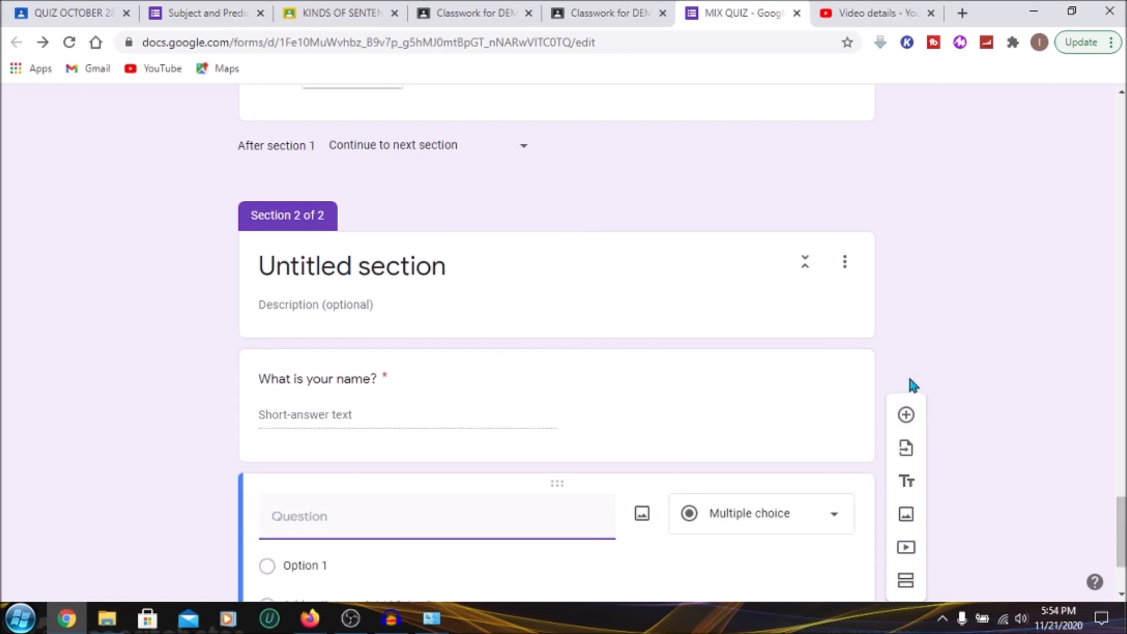
type("what do you thi")
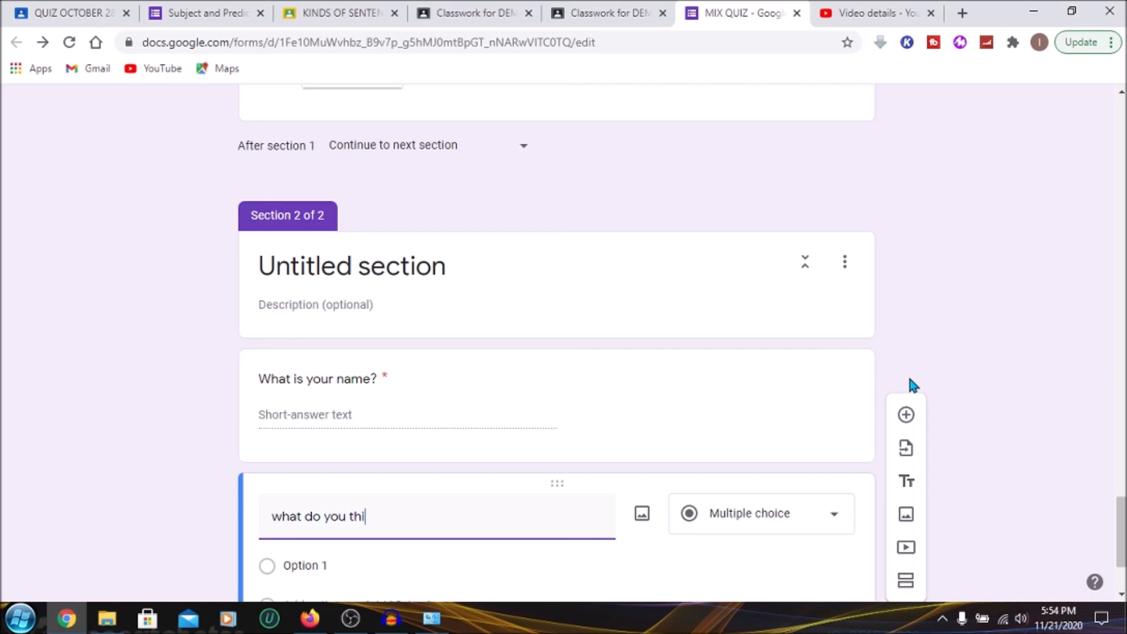
type("nk an adjective is?")
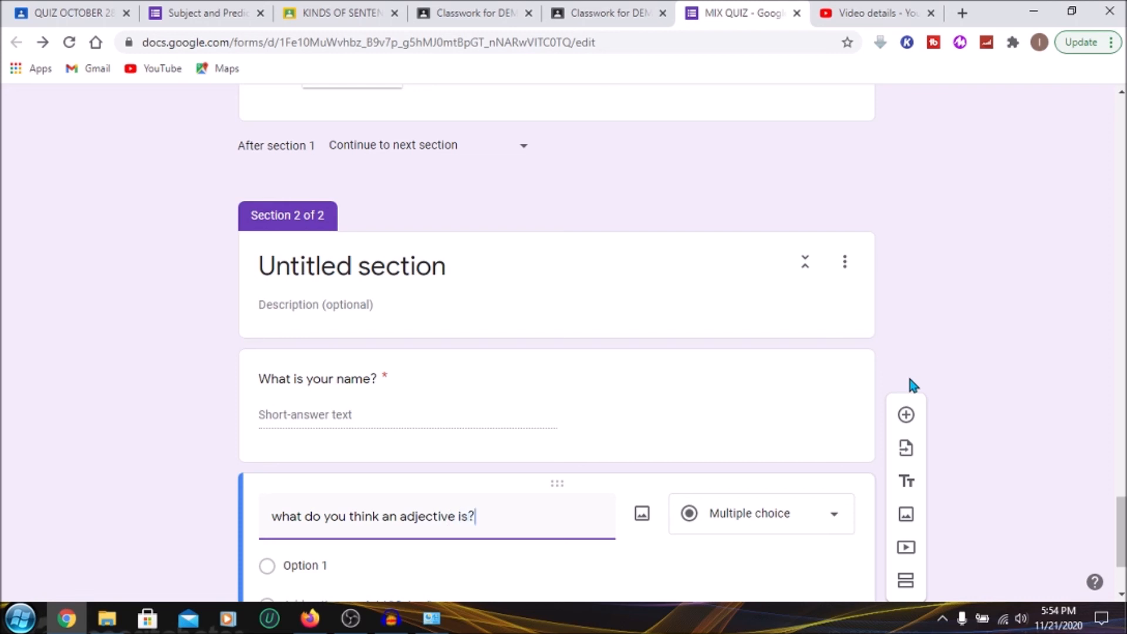
scroll(1010, 515, "down", 3)
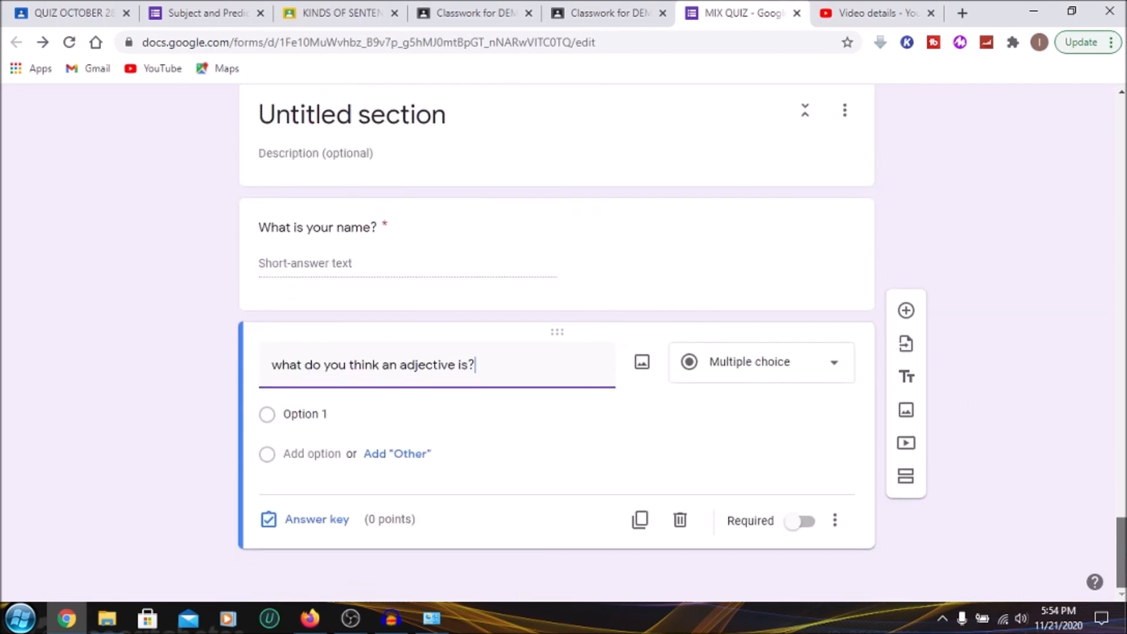
left_click(832, 364)
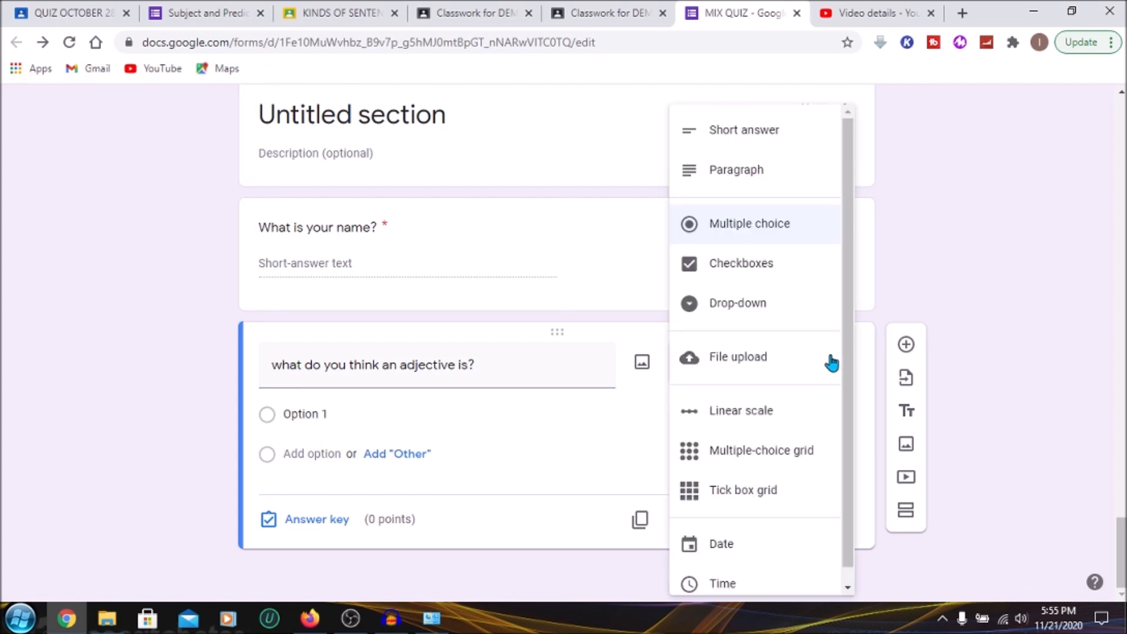
left_click(747, 126)
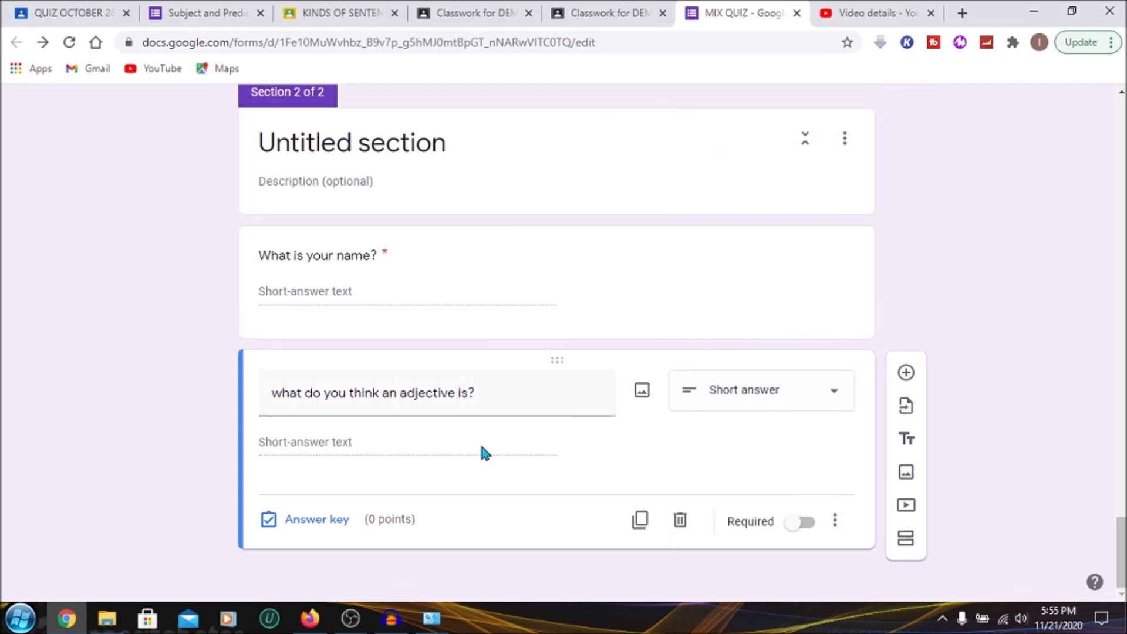
Step: Set the "what do you think an adjective is?" question to 3 points in its answer key
left_click(317, 519)
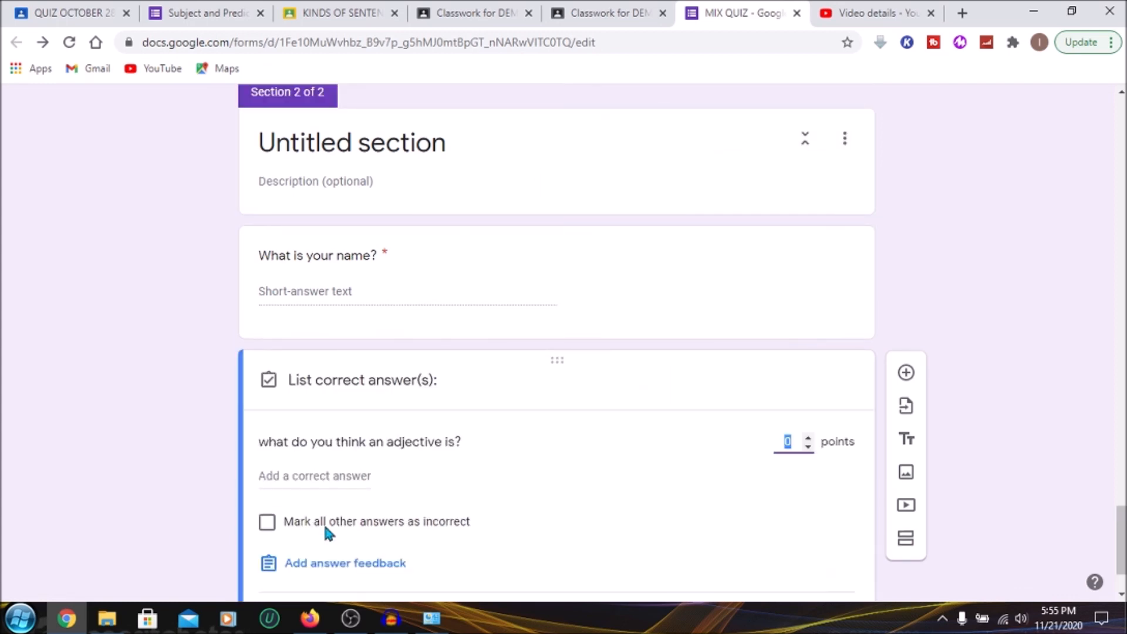
left_click(809, 440)
left_click(809, 440)
left_click(809, 440)
Step: List "an adjective is the modifier of a noun. It gives information about the noun." as the correct answer and make the question required
left_click(319, 477)
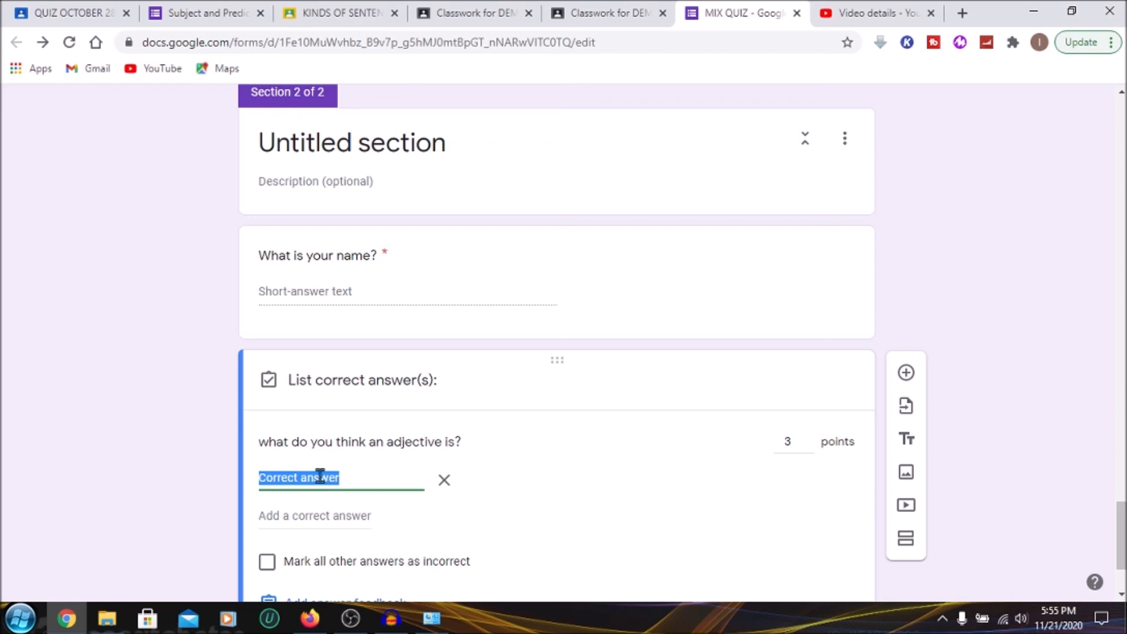
type("a")
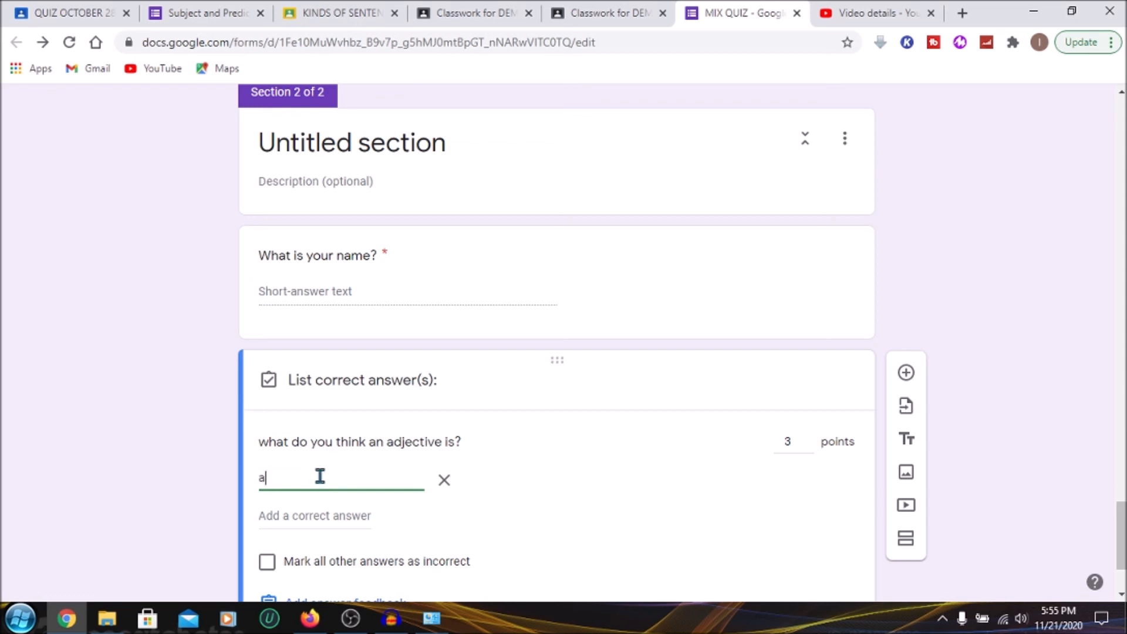
type("n adjective is the ")
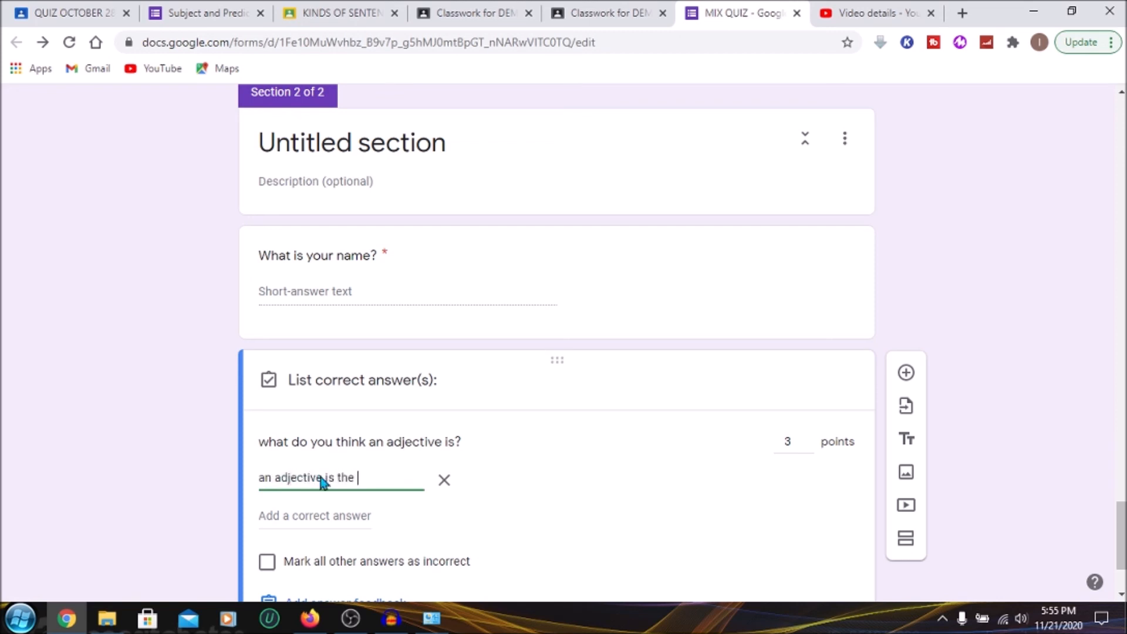
type("modifier ")
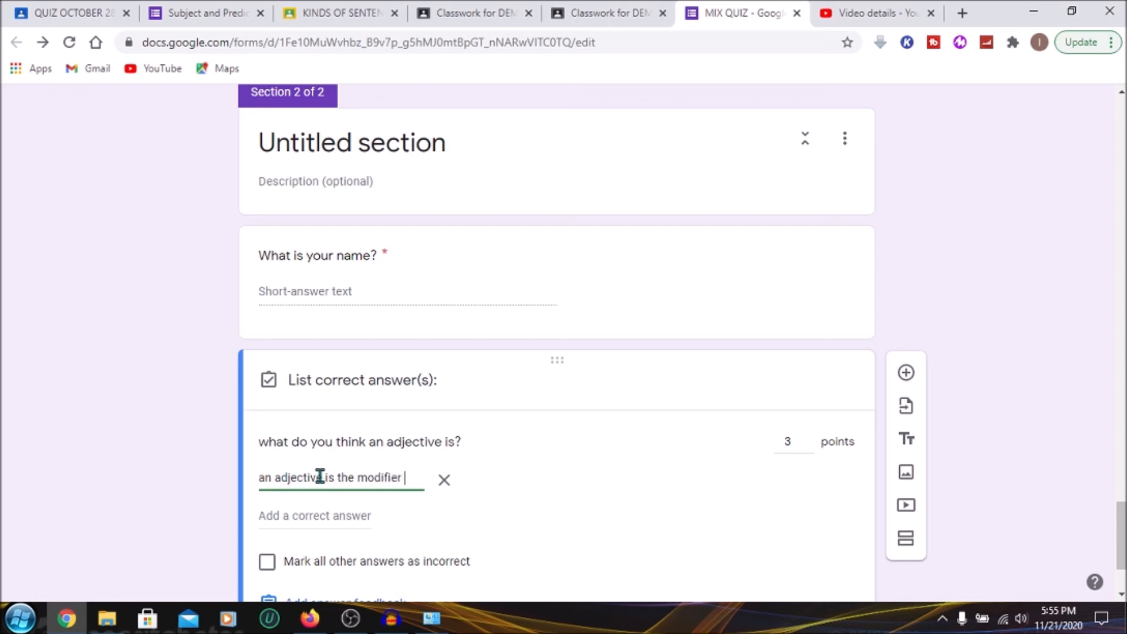
type("of a nou")
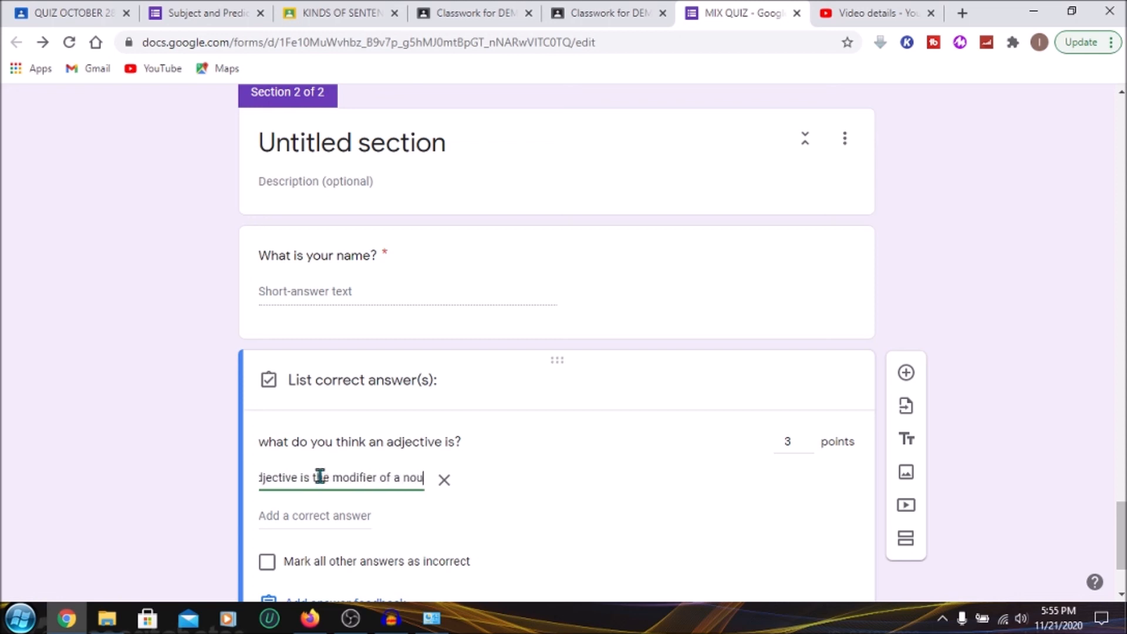
type("n. It")
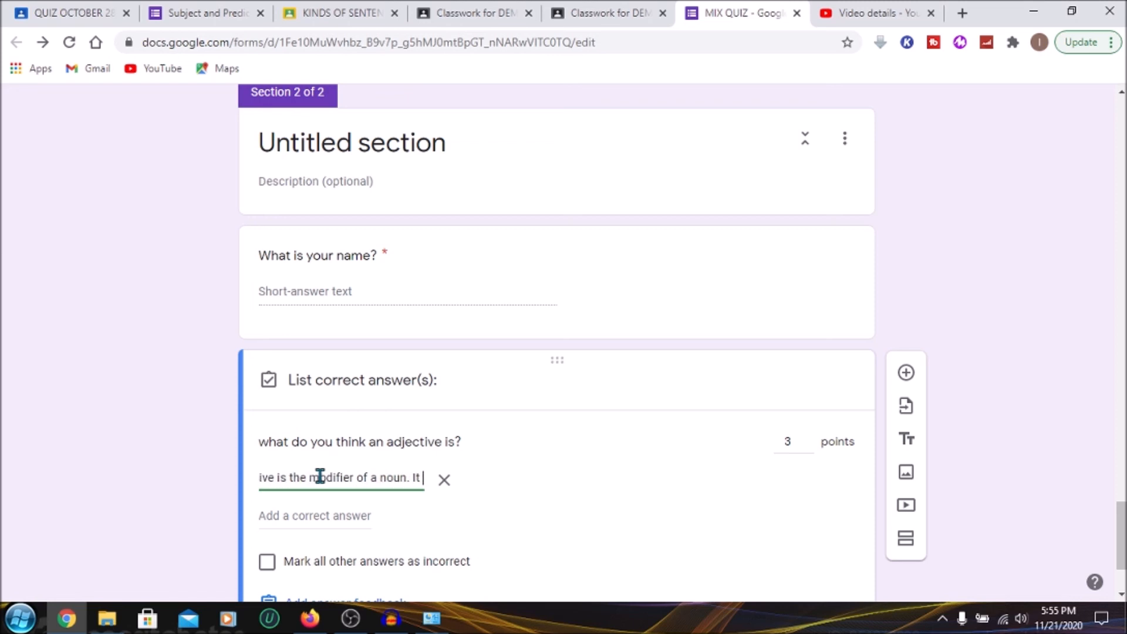
type(" tell")
key("BackSpace")
key("BackSpace")
key("BackSpace")
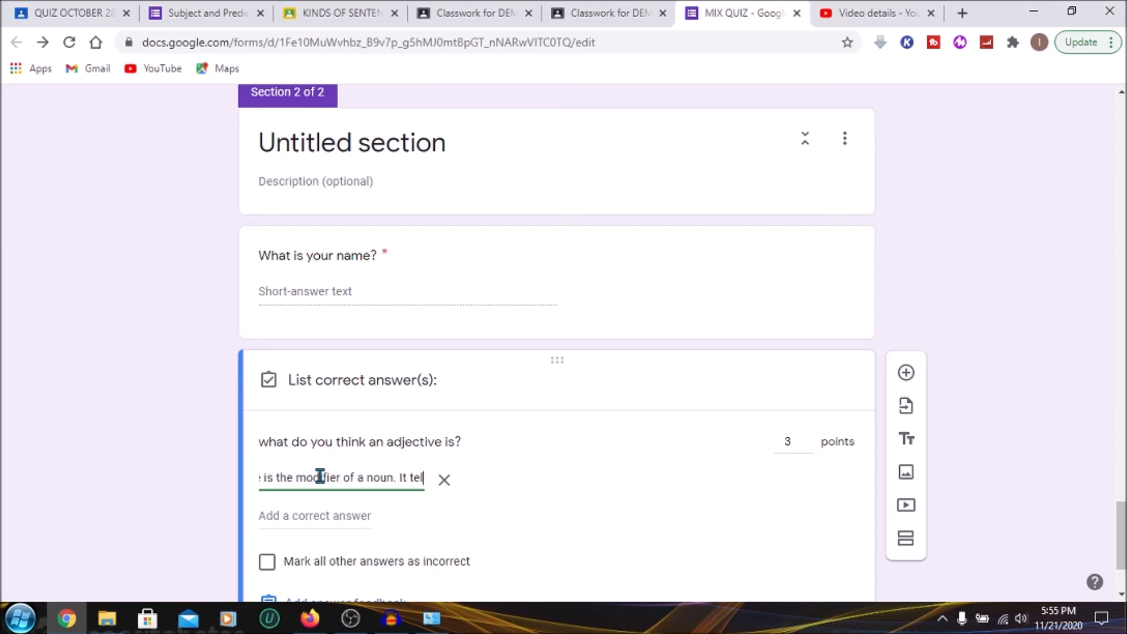
key("BackSpace")
type("gives ")
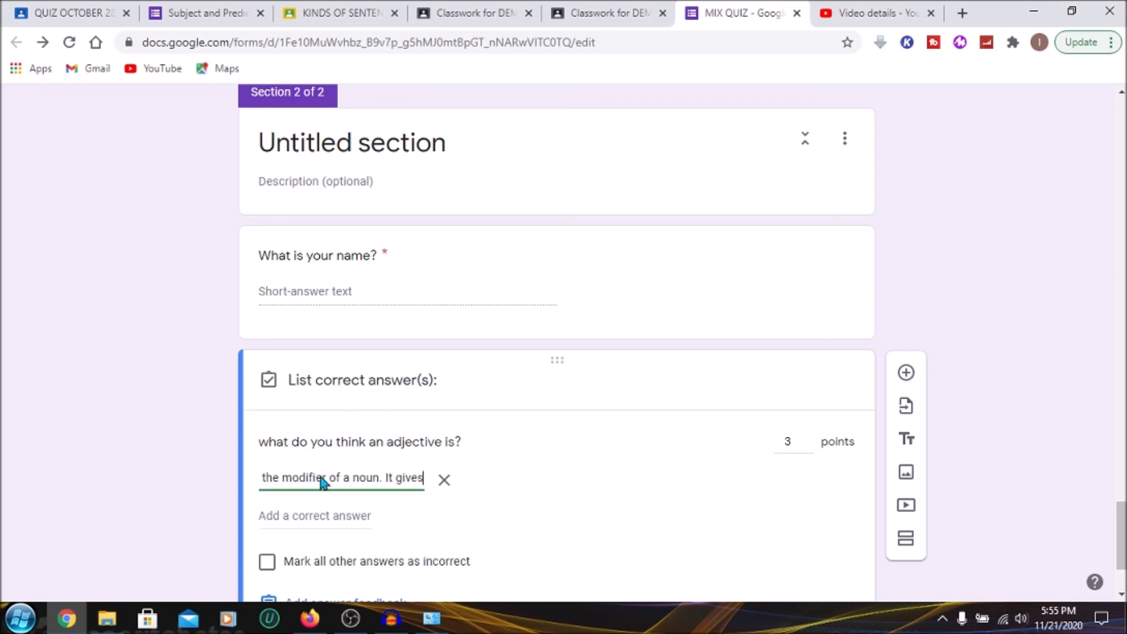
type("informat")
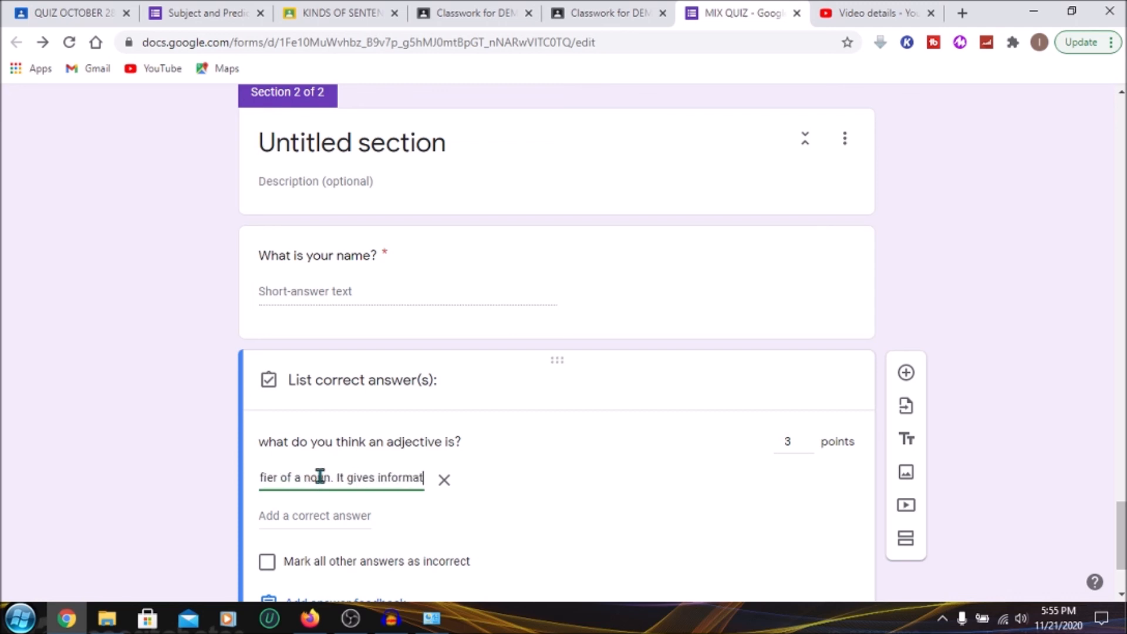
type("ion about")
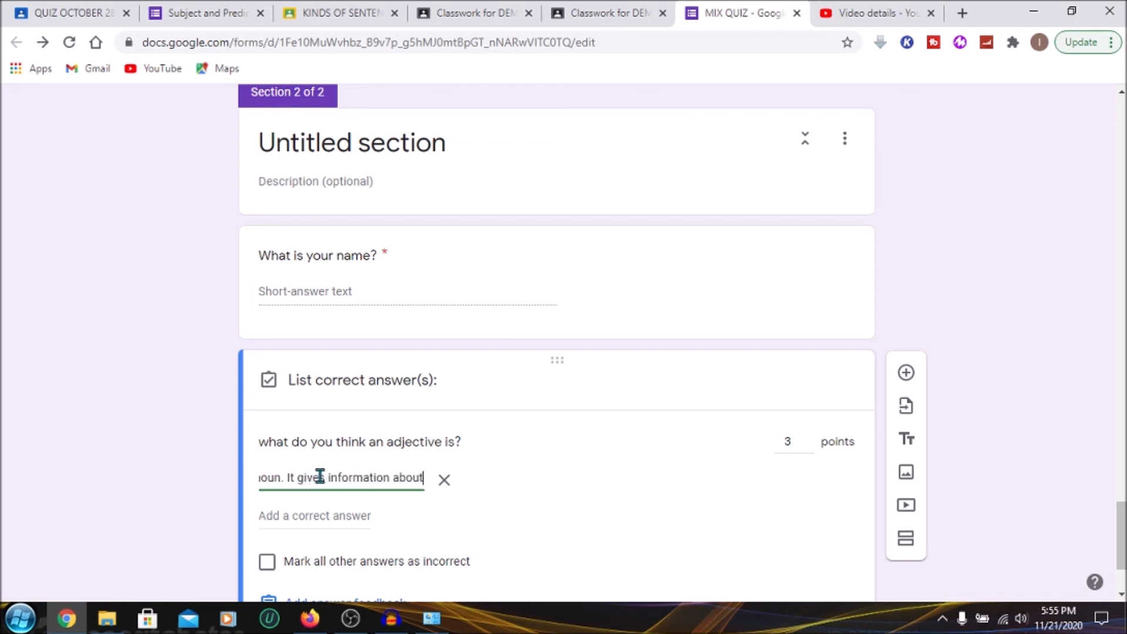
type(" the noun.")
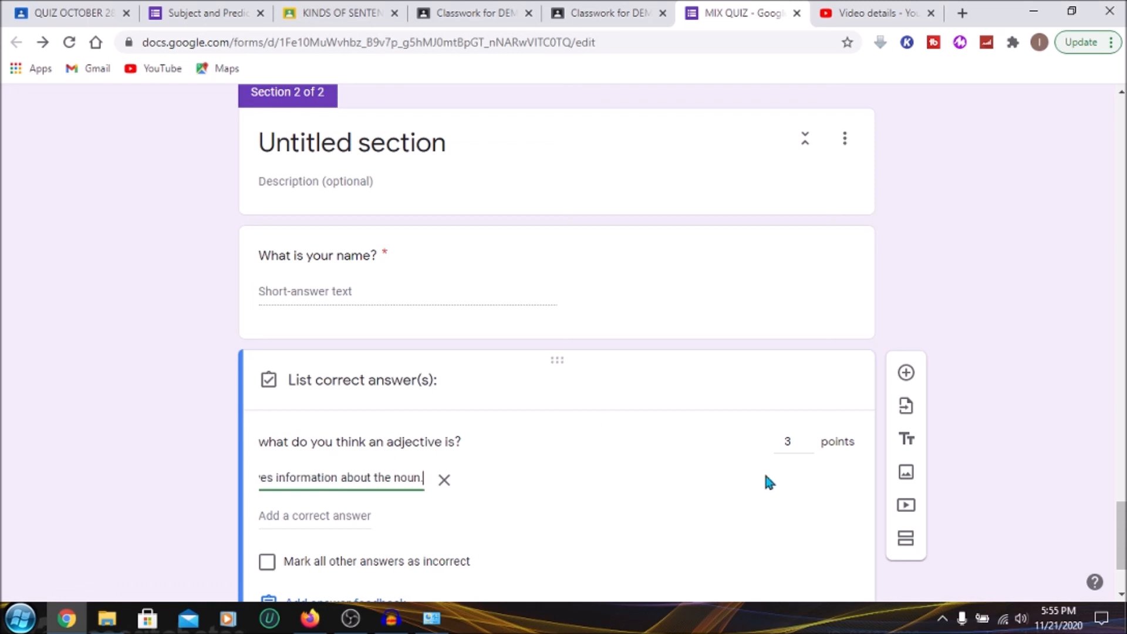
scroll(1121, 536, "down", 3)
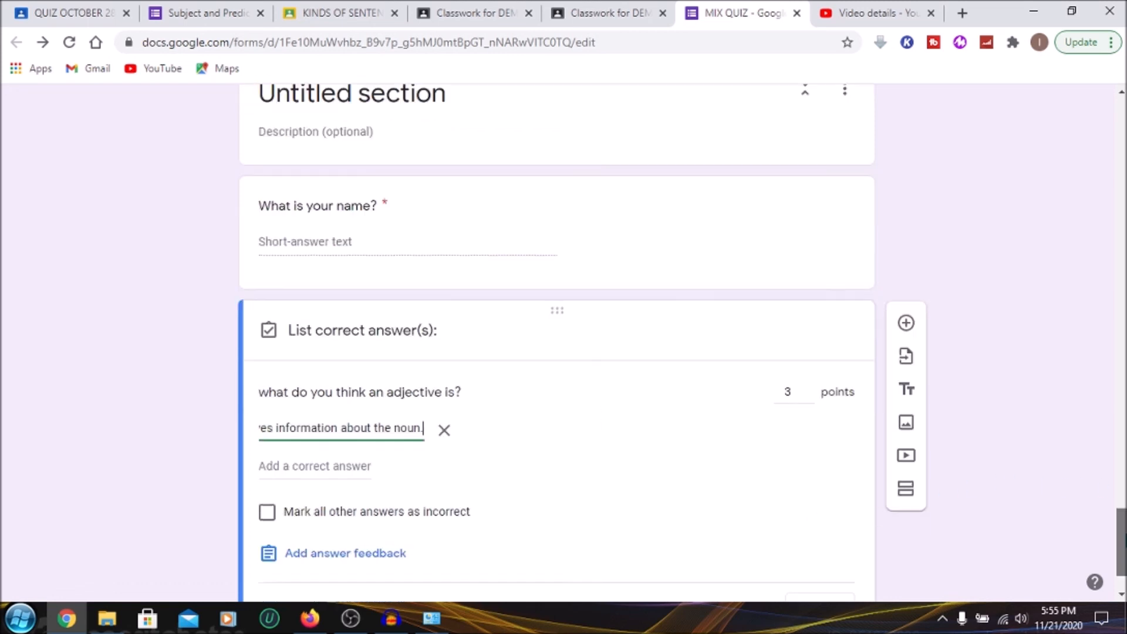
left_click(828, 522)
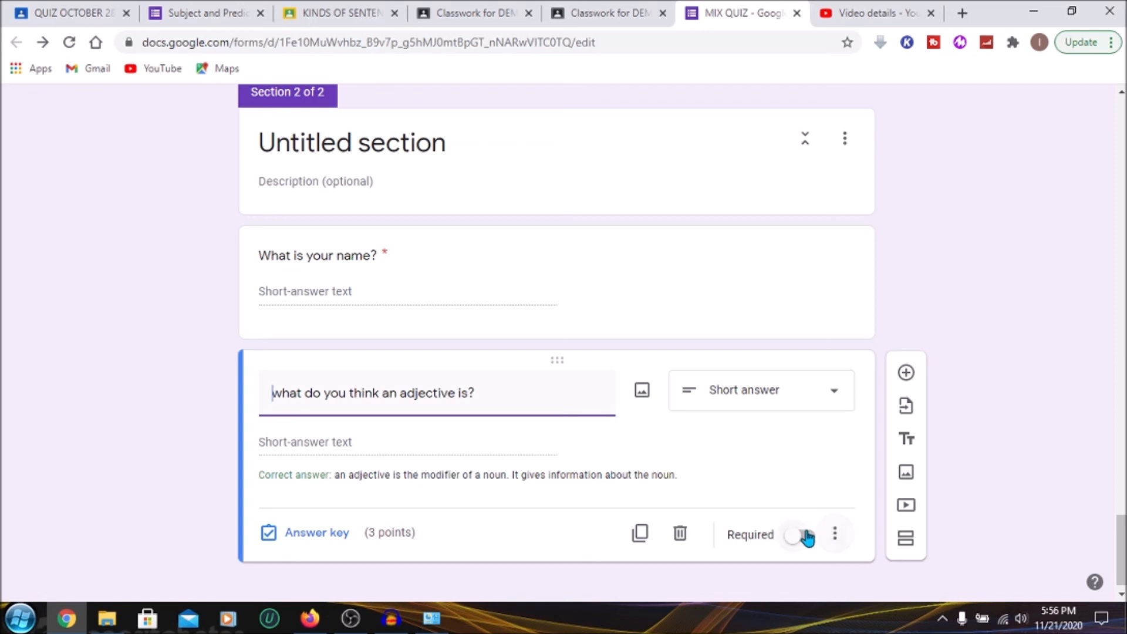
left_click(806, 538)
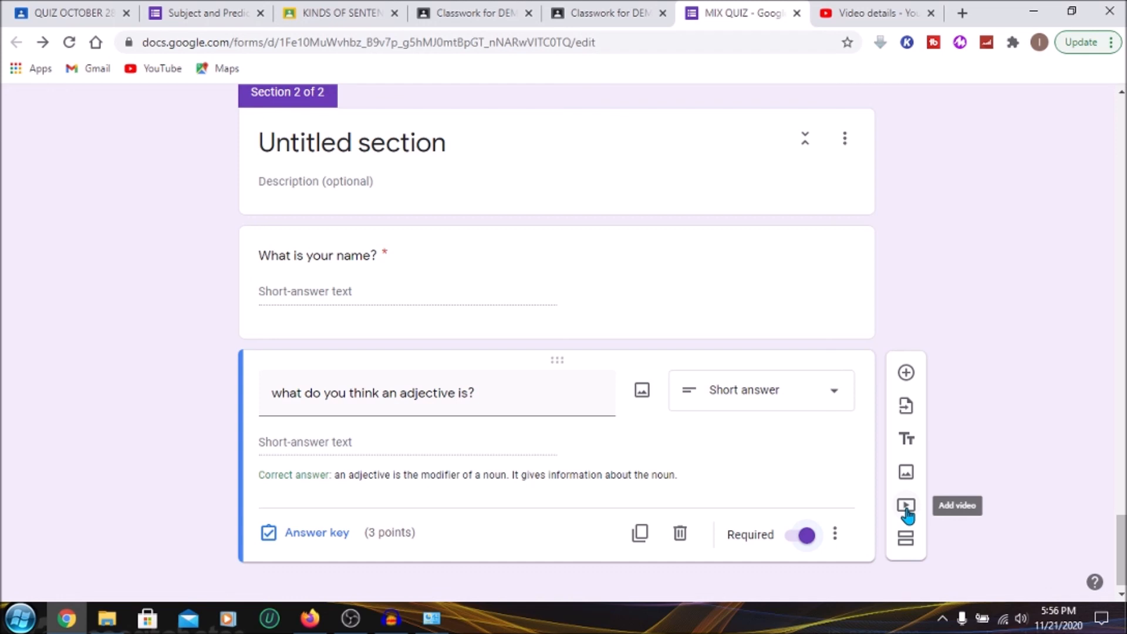
Step: Add a blank question, then below it the YouTube video "Sight Words Corner Part 1" found with "sight words corner", titled "Sight words"
left_click(906, 374)
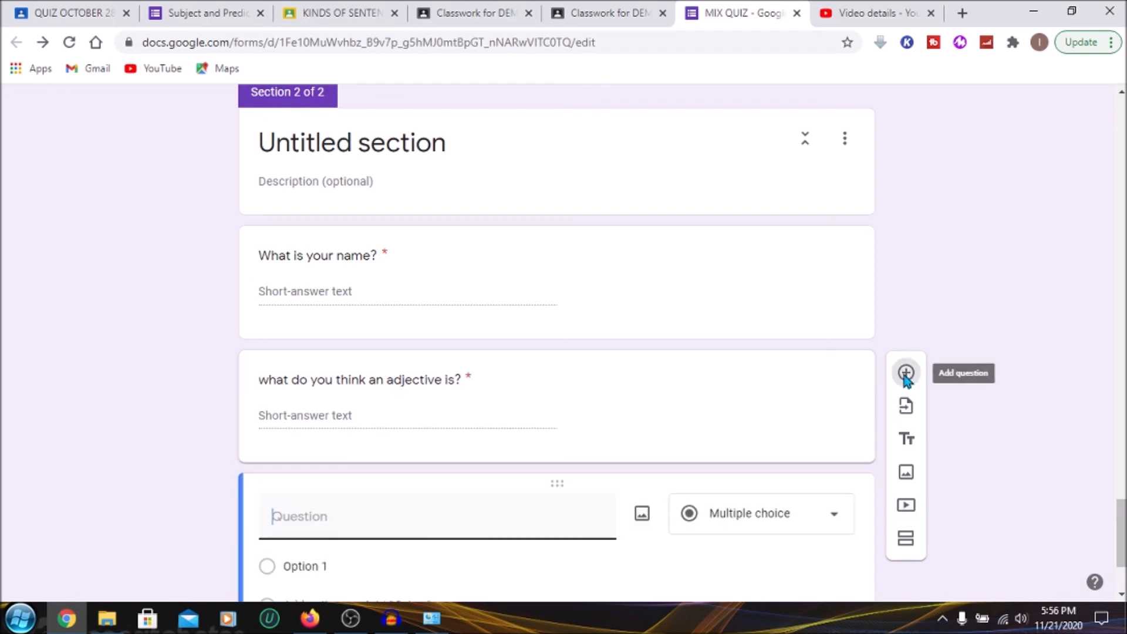
left_click_drag(1123, 535, 1123, 560)
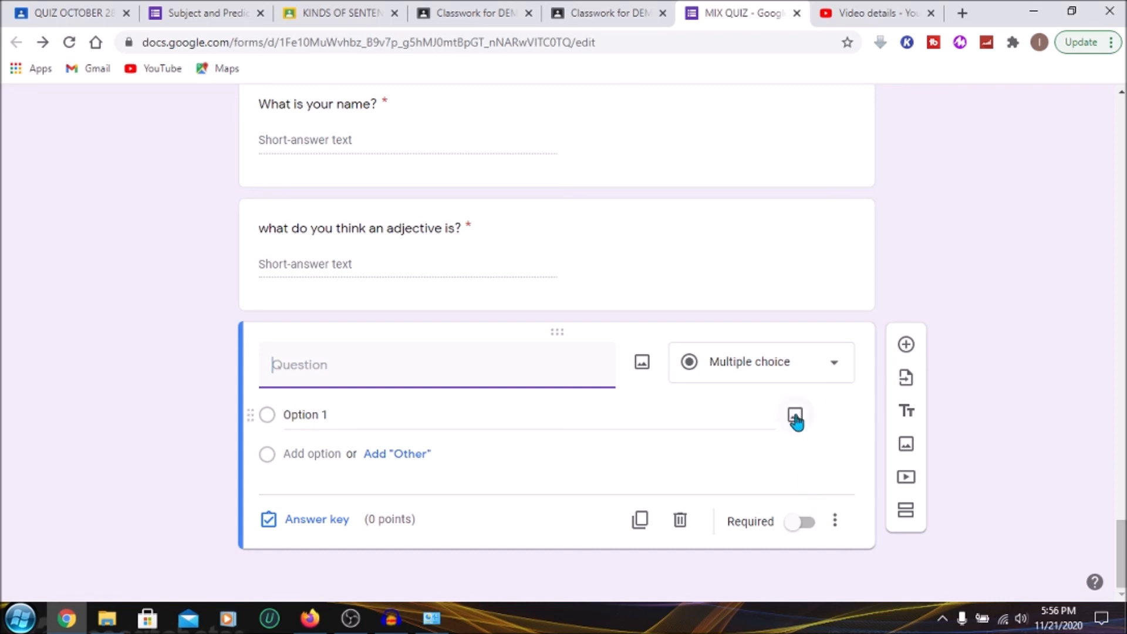
left_click(907, 479)
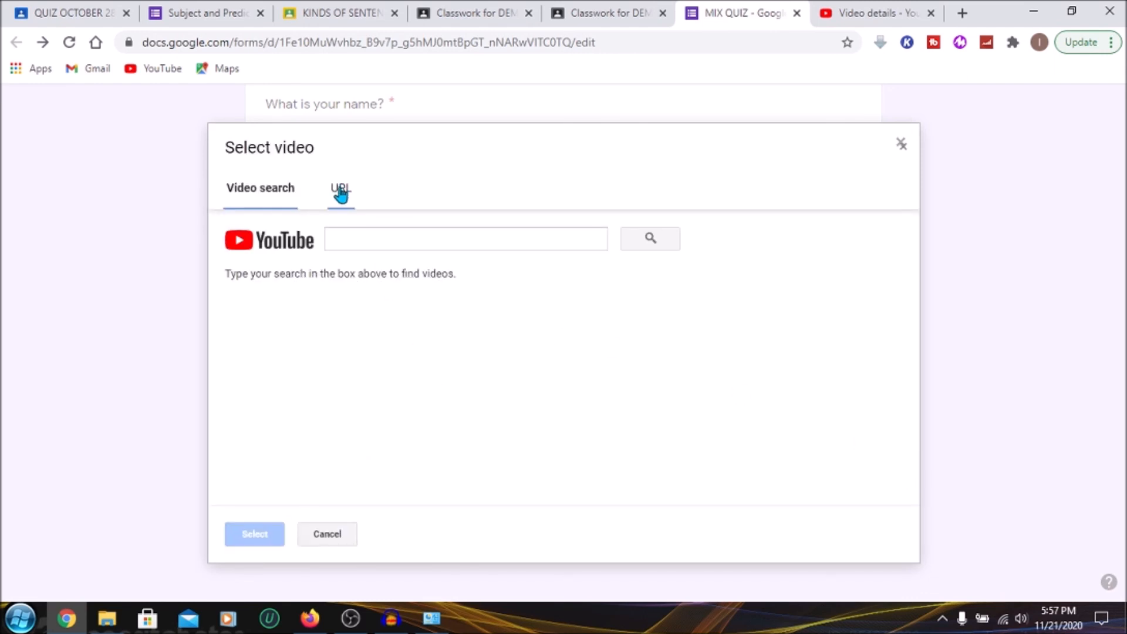
left_click(340, 197)
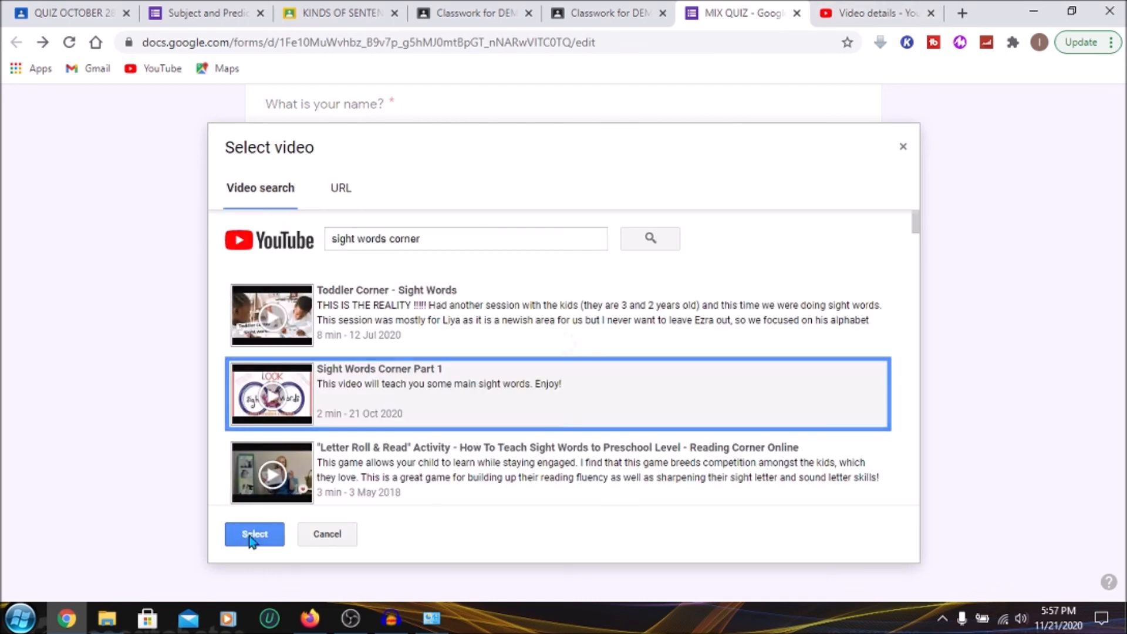
left_click(255, 534)
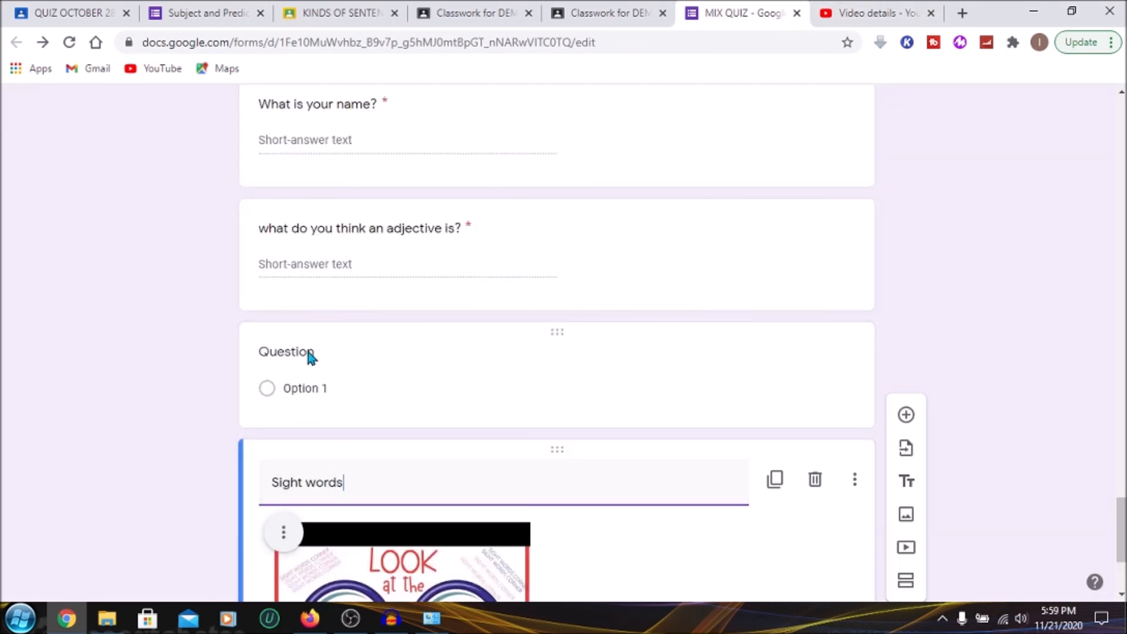
Step: Turn the blank question above the video into a short-answer question reading "Watch the video and write 5 sight words you remember."
left_click(312, 357)
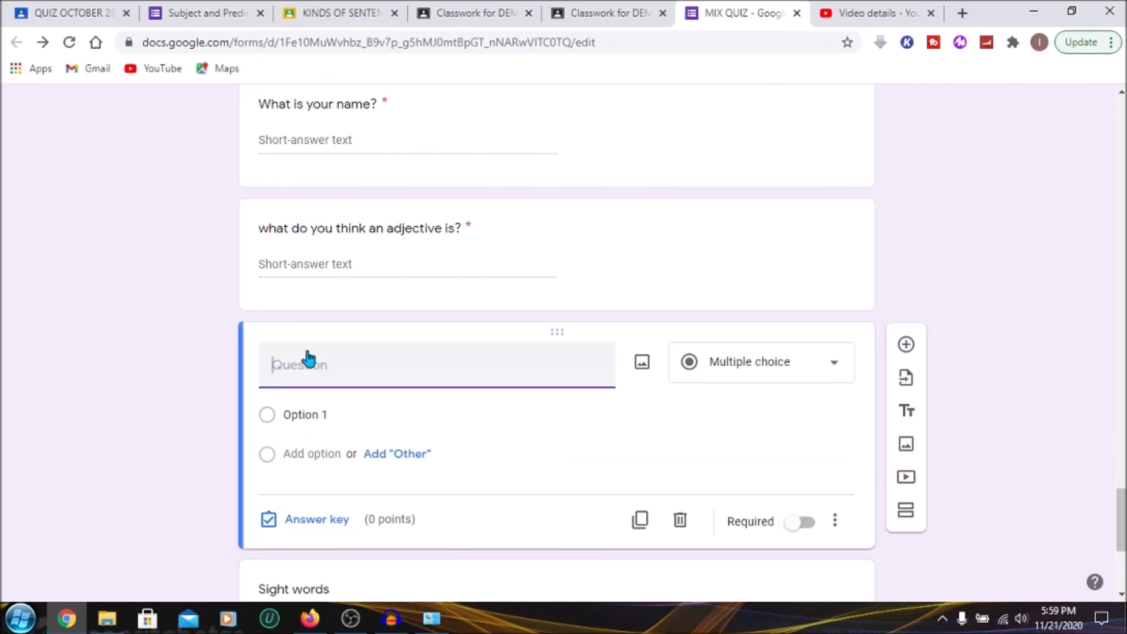
left_click(837, 381)
left_click(755, 141)
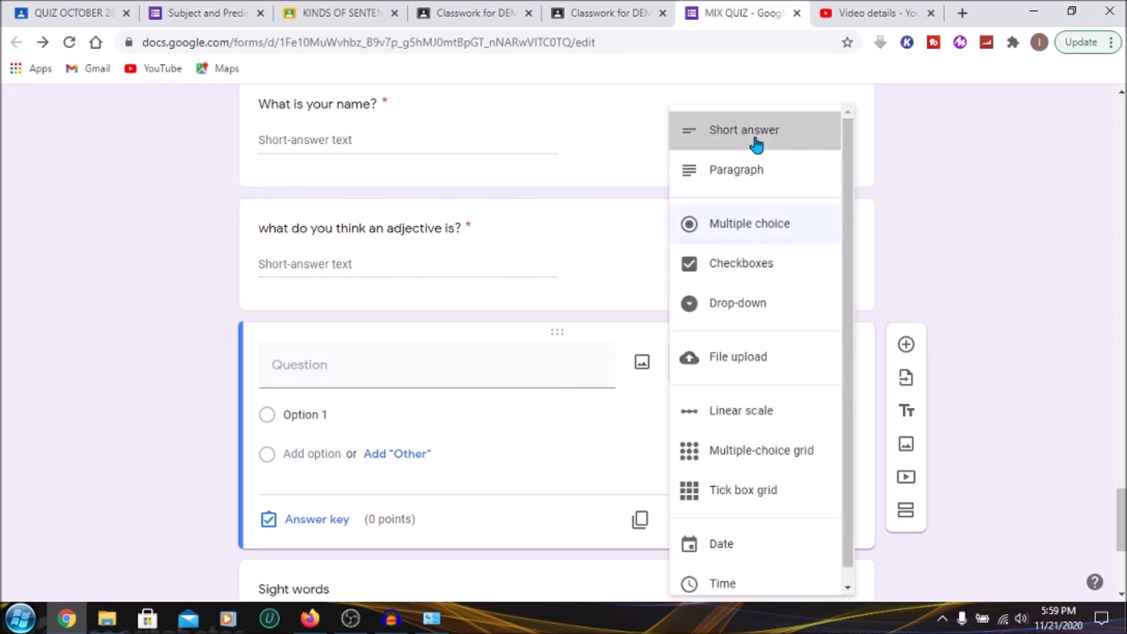
left_click(345, 376)
type("Watch the video and")
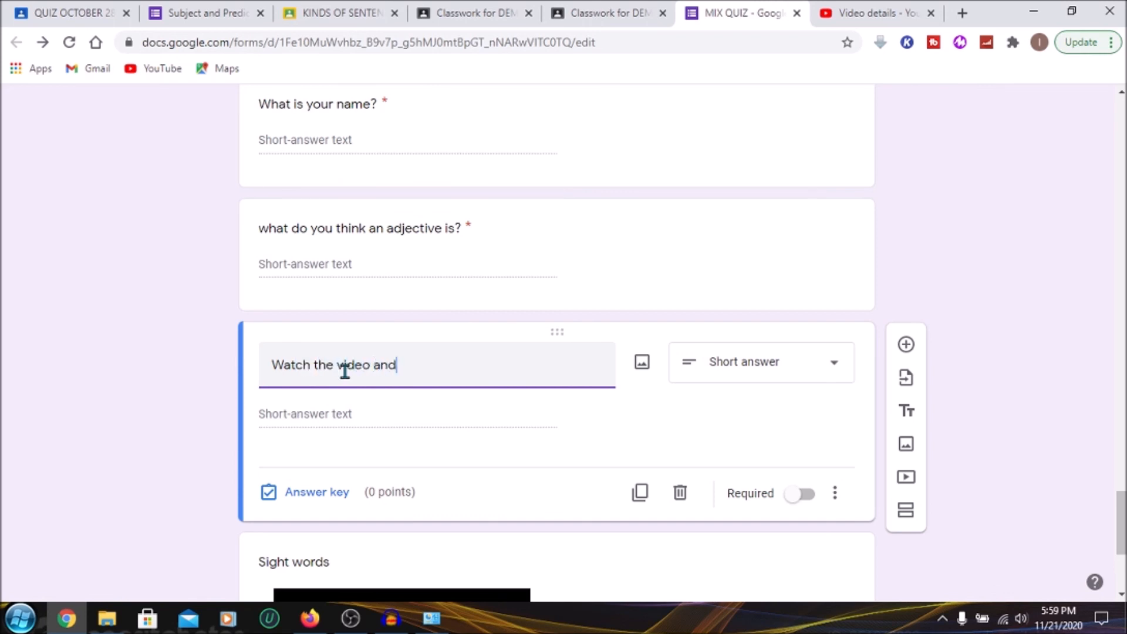
type(" write 5 sight wors")
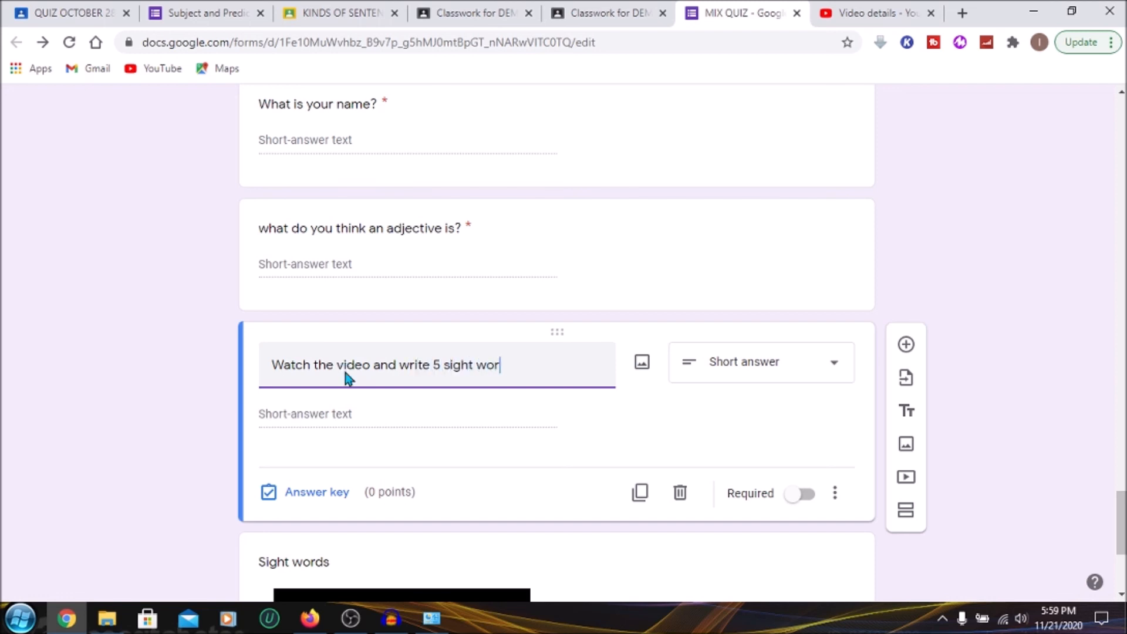
key("BackSpace")
type("ds you remembe")
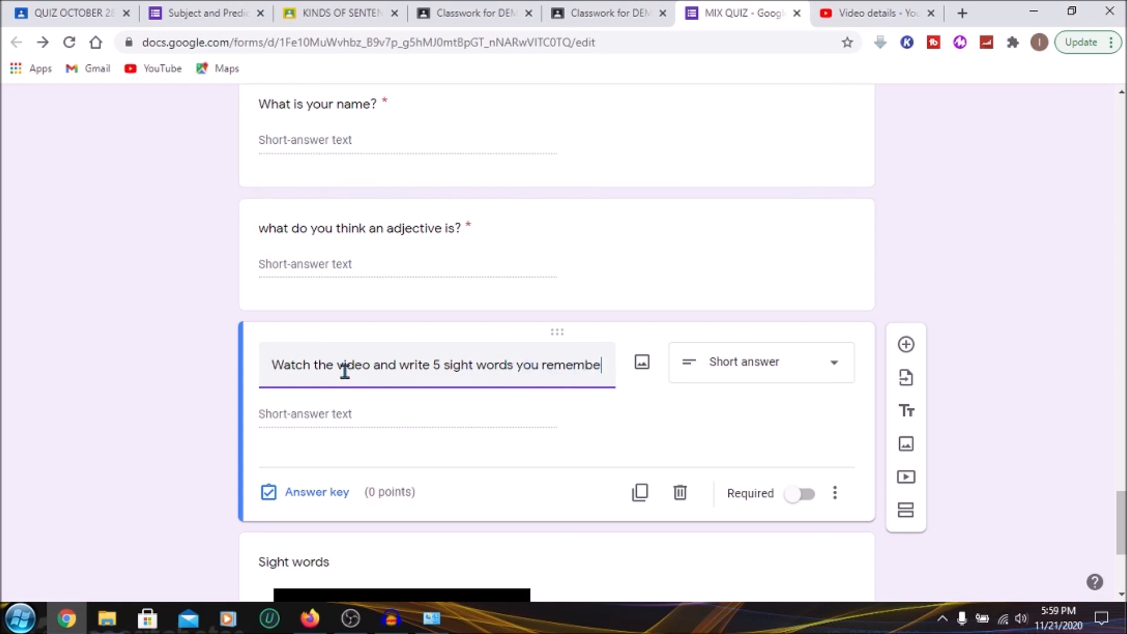
type("r.")
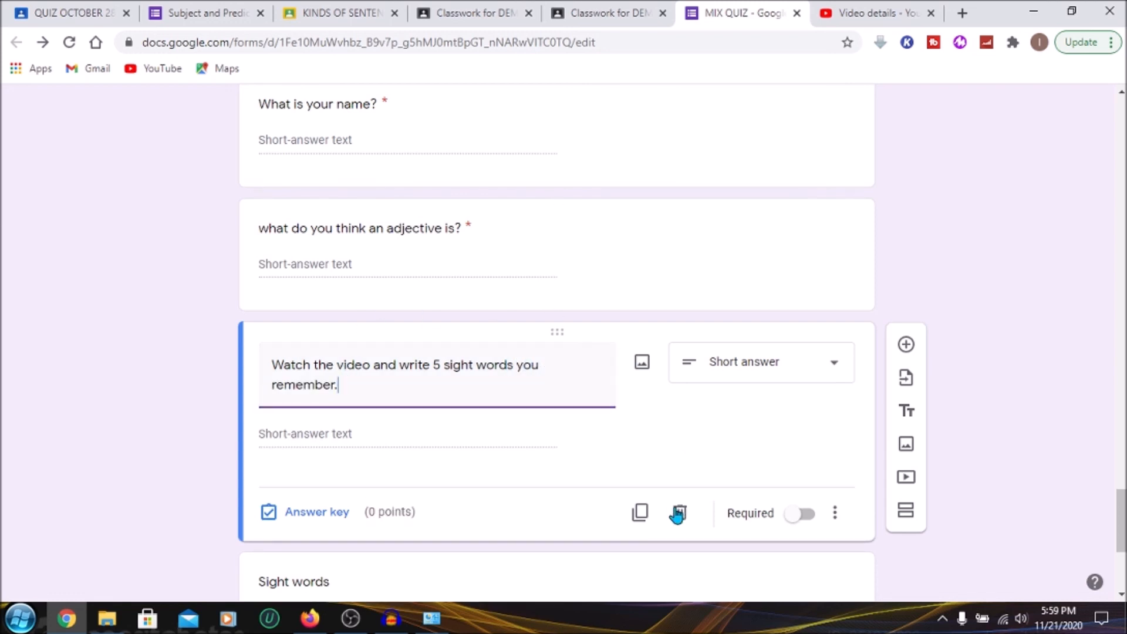
Step: Set the sight words question to 5 points without listing a correct answer, and make it required
scroll(1116, 531, "down", 3)
scroll(1115, 531, "down", 2)
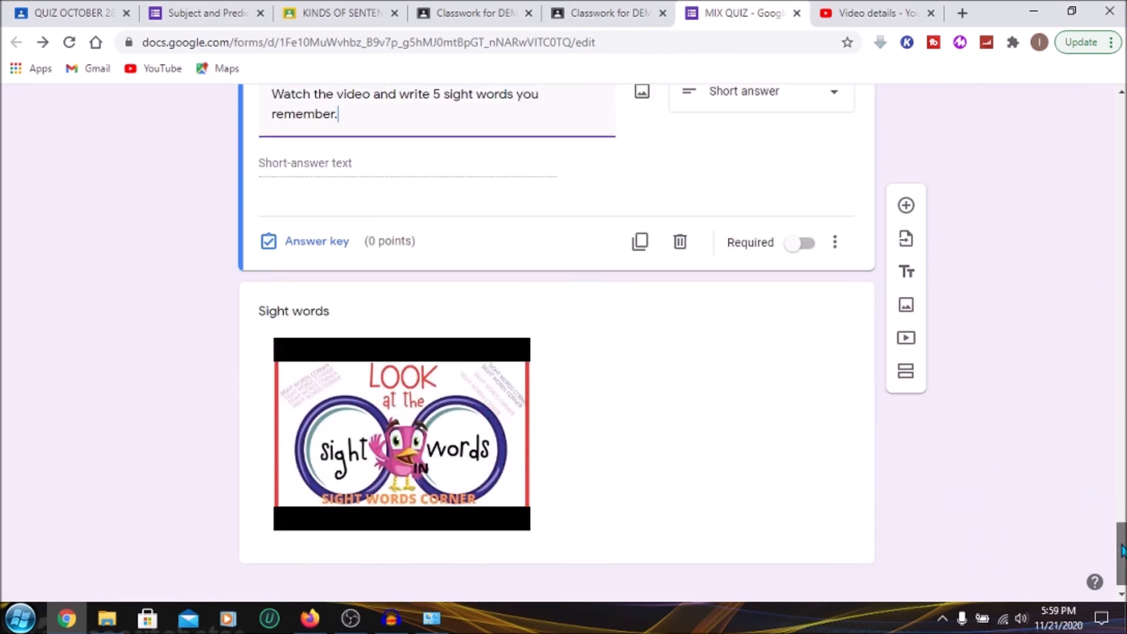
scroll(1121, 546, "up", 4)
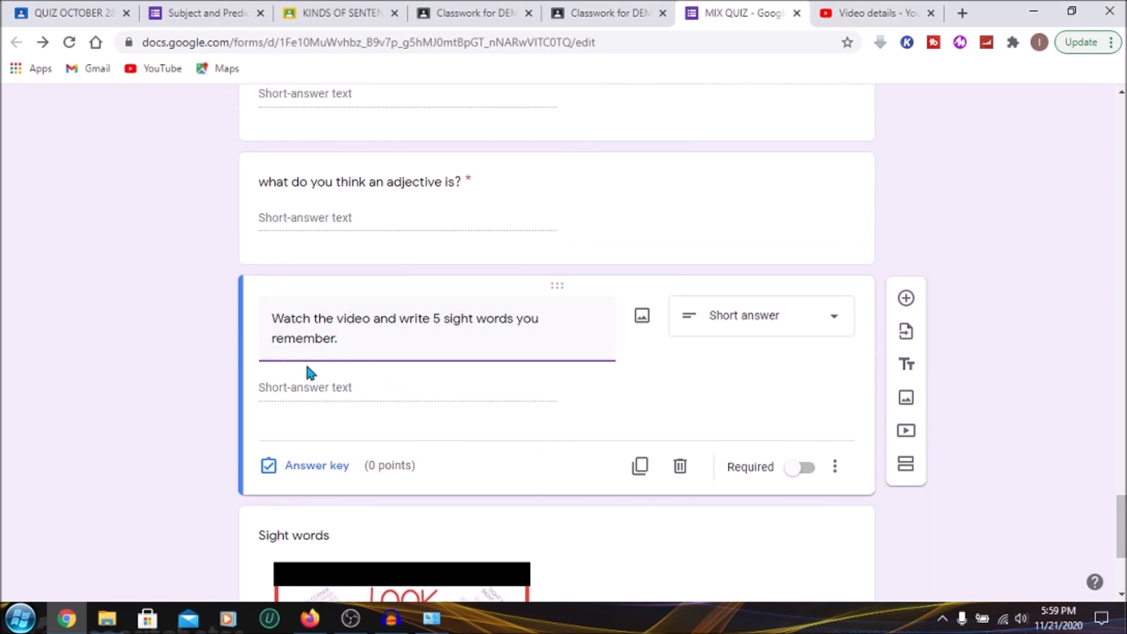
left_click(329, 467)
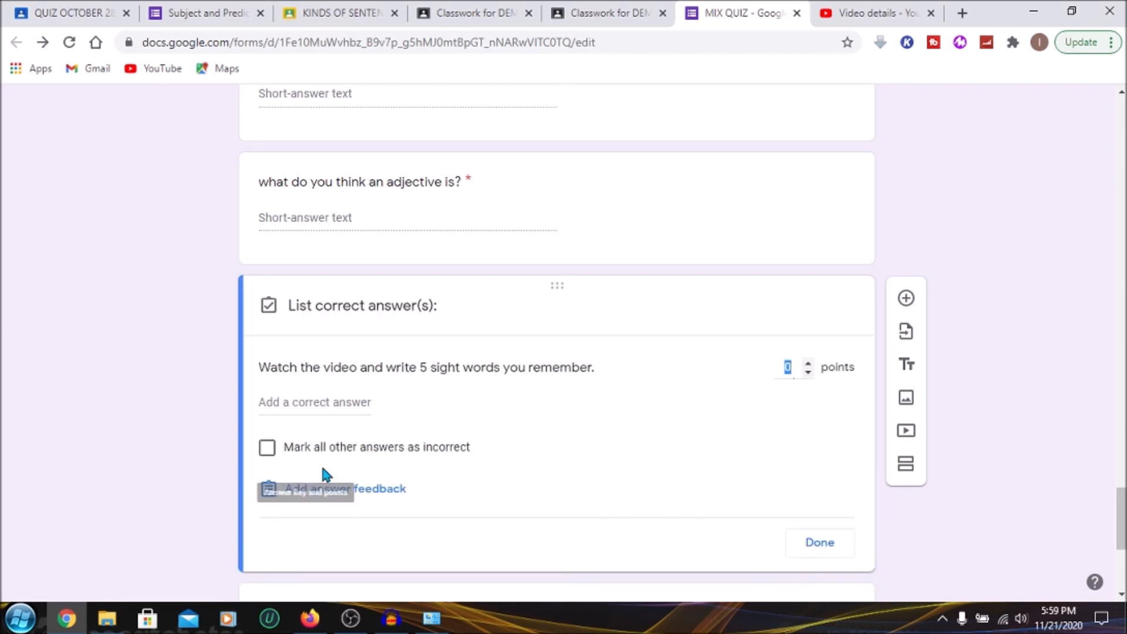
left_click(812, 363)
left_click(811, 363)
left_click(810, 364)
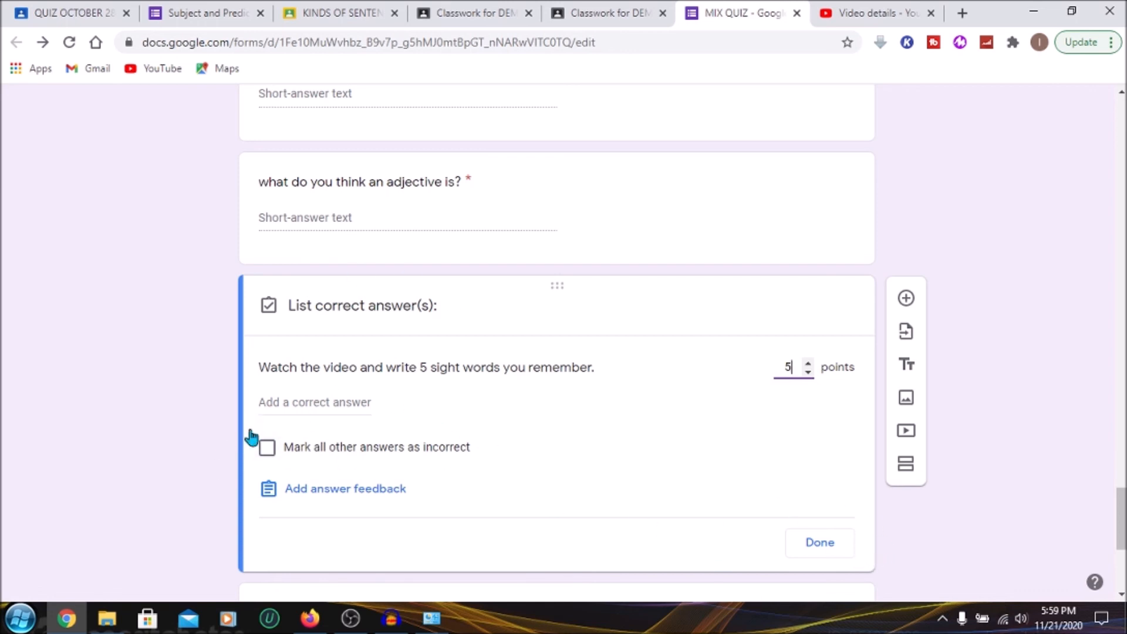
left_click(817, 543)
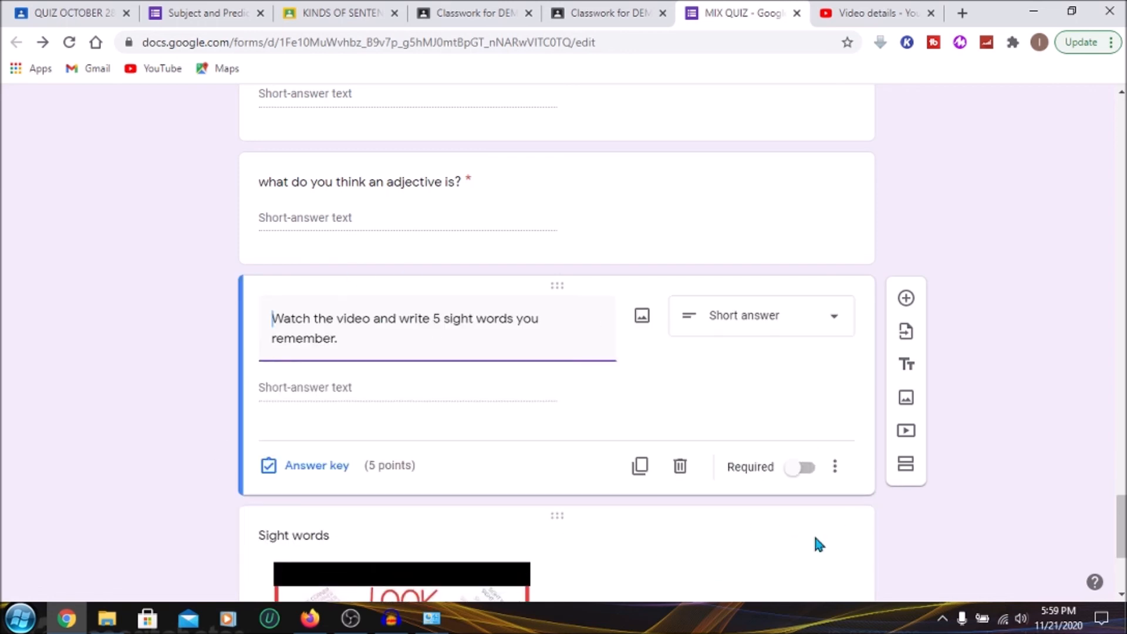
left_click(806, 468)
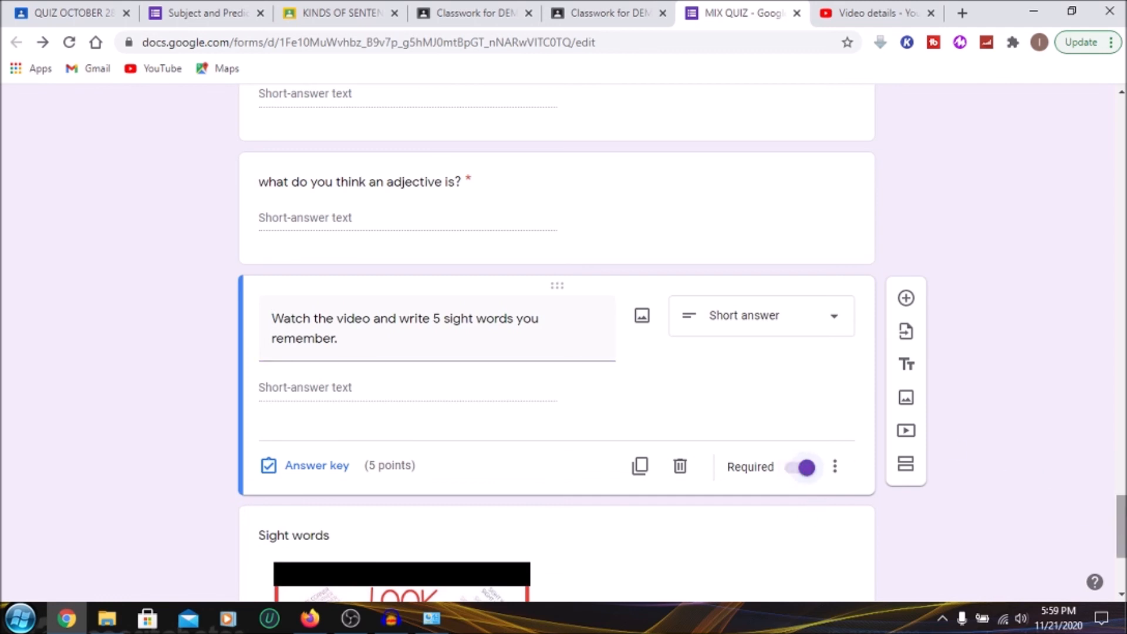
Step: Close the finished MIX QUIZ form and return to the QUIZ assignment in Google Classroom
scroll(557, 343, "down", 4)
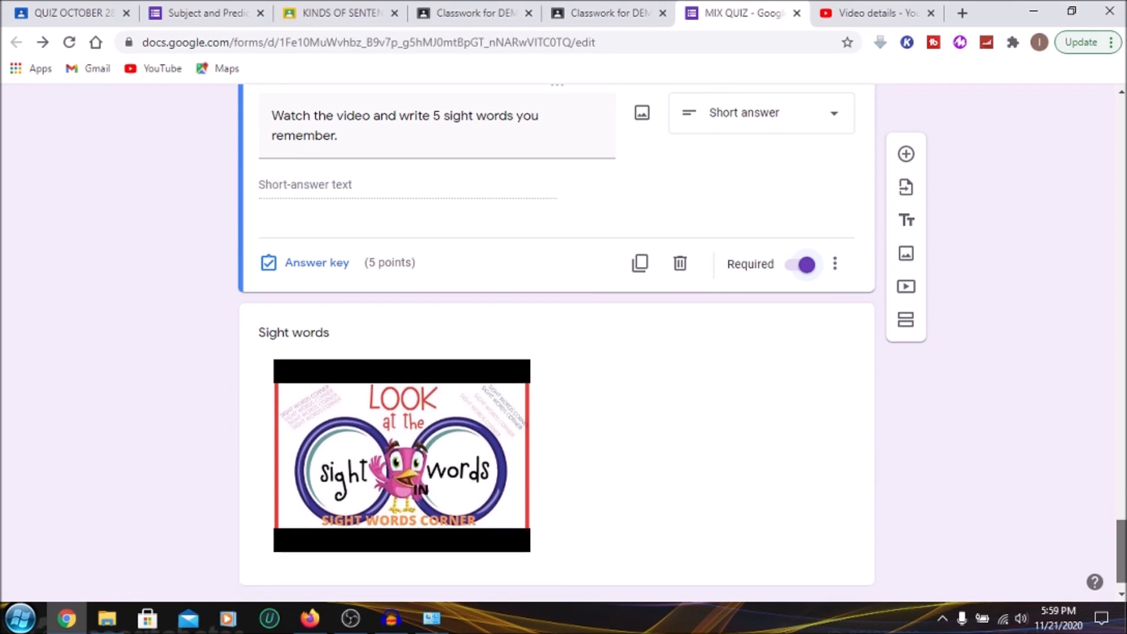
left_click_drag(1122, 554, 1121, 111)
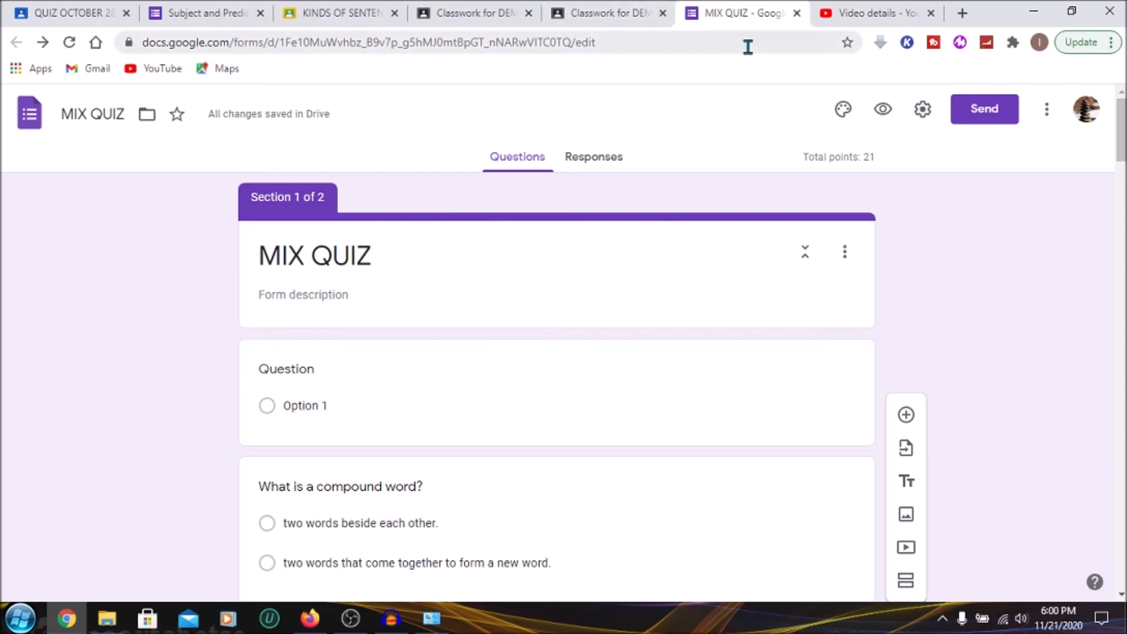
left_click(796, 13)
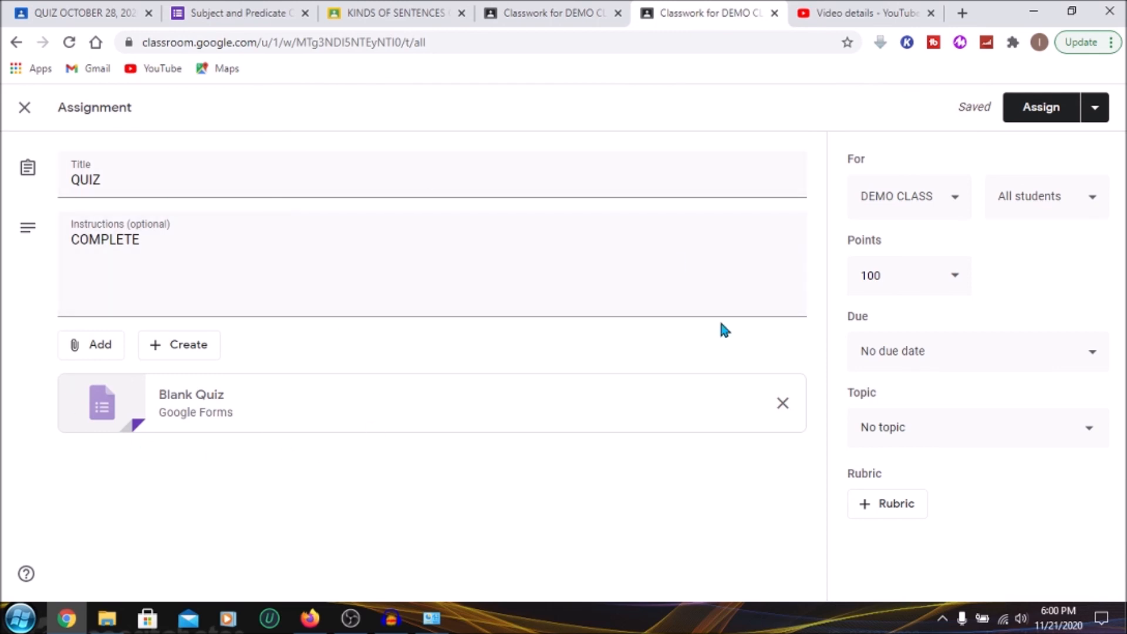
Step: File the QUIZ assignment under the HOMEROOM- MY NAME topic and set its due date to 21 Nov 2020
left_click(1084, 435)
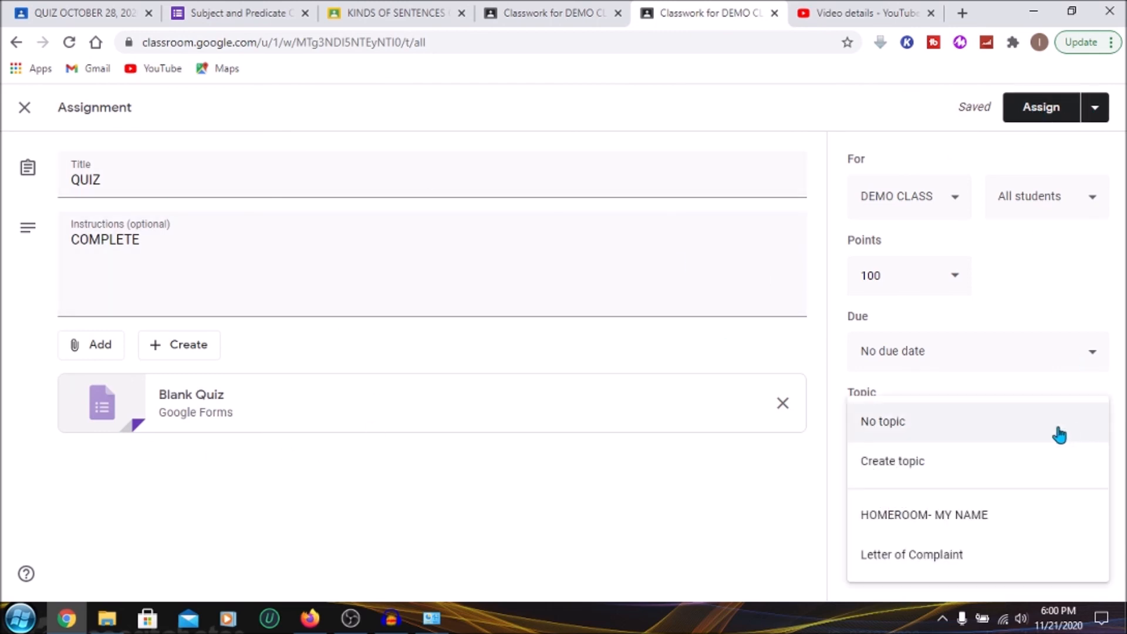
left_click(933, 515)
left_click(942, 349)
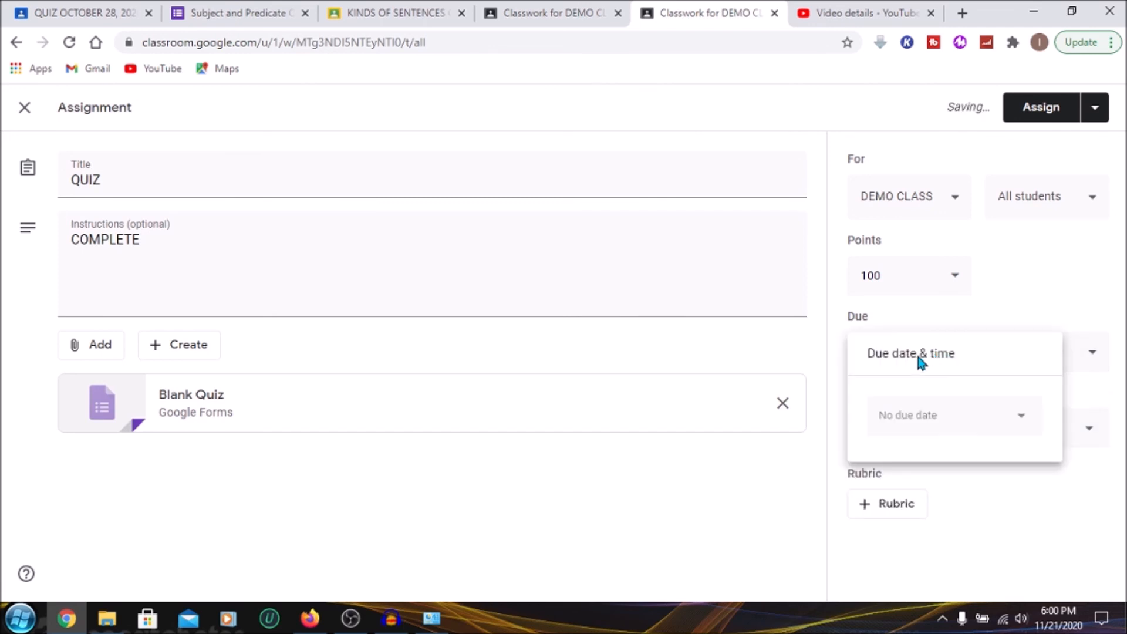
left_click(907, 427)
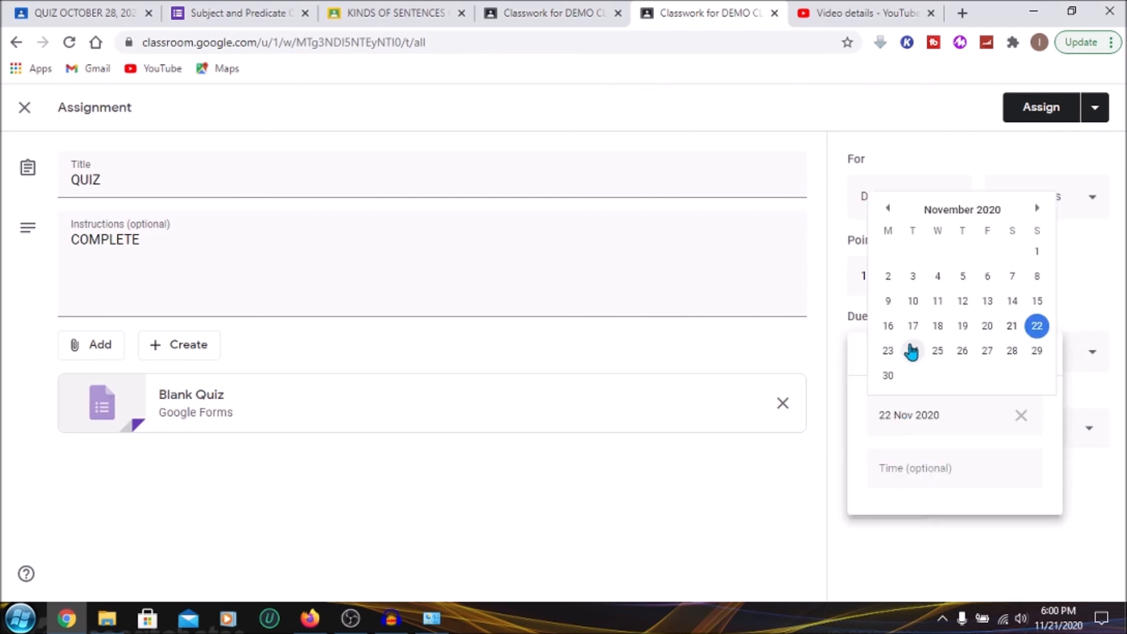
left_click(1010, 326)
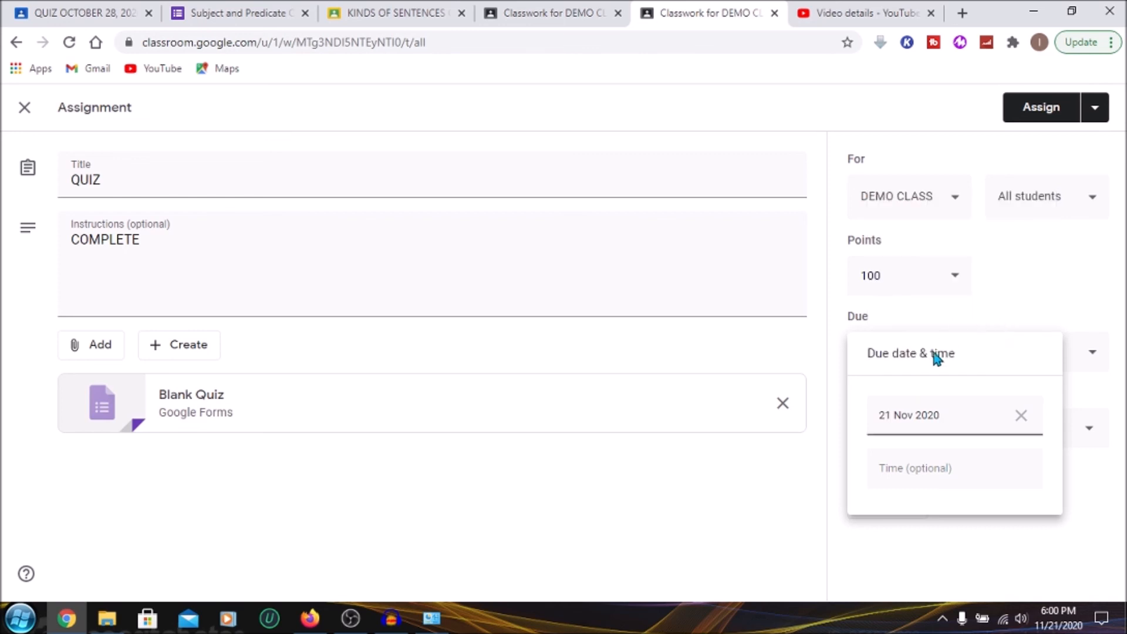
left_click(1068, 473)
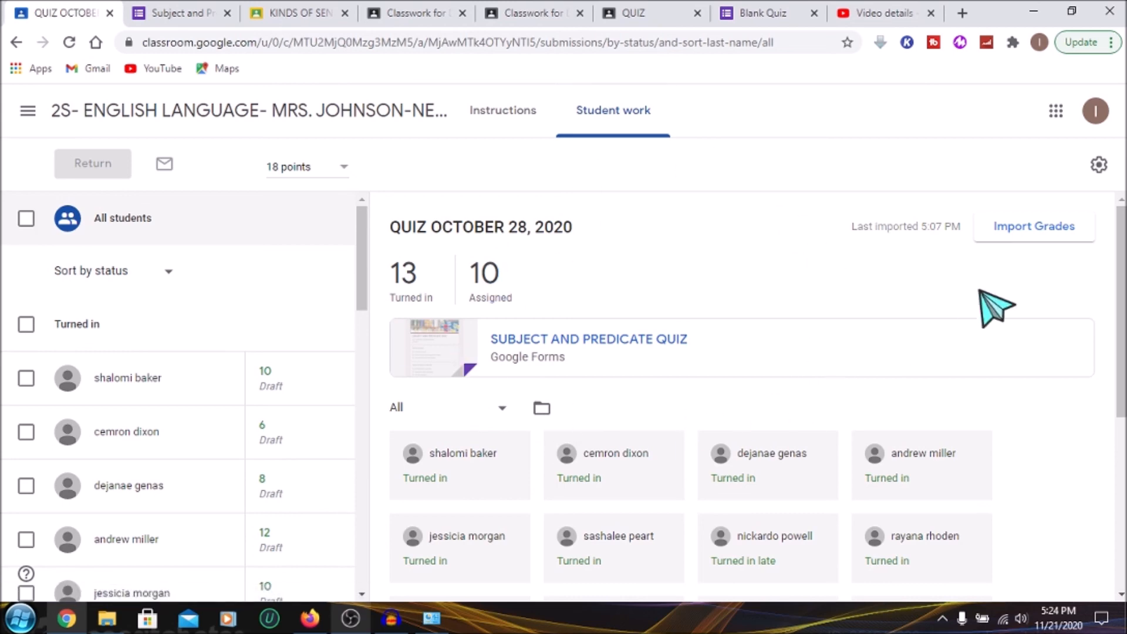
Step: Import the form's grades into the QUIZ OCTOBER 28, 2020 assignment, overwriting the current Classroom grades
left_click(1040, 232)
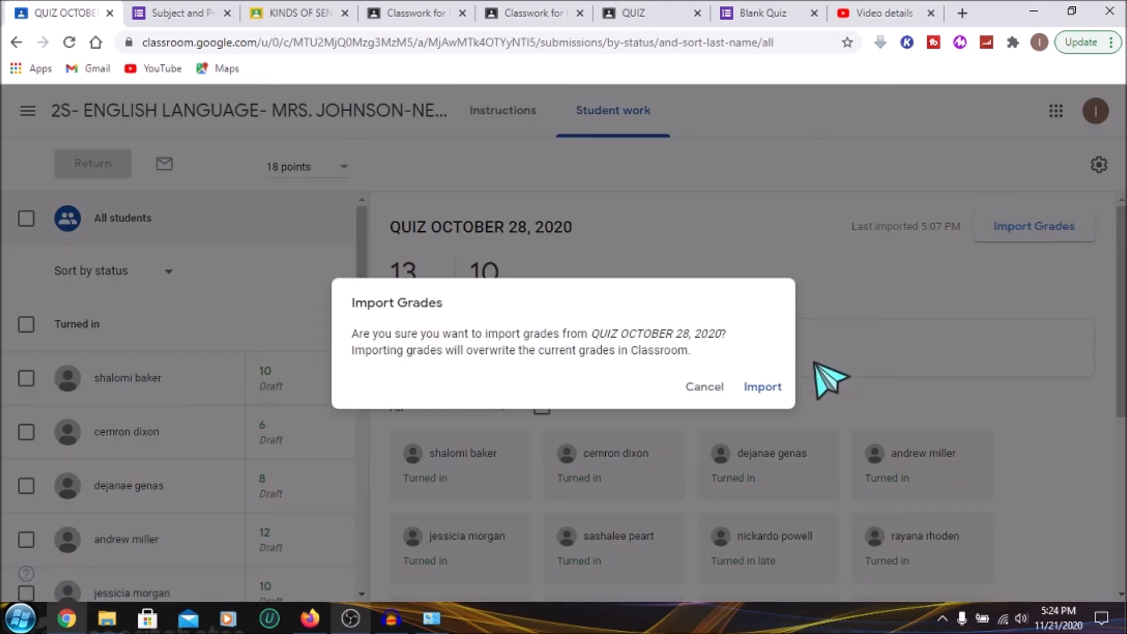
left_click(752, 388)
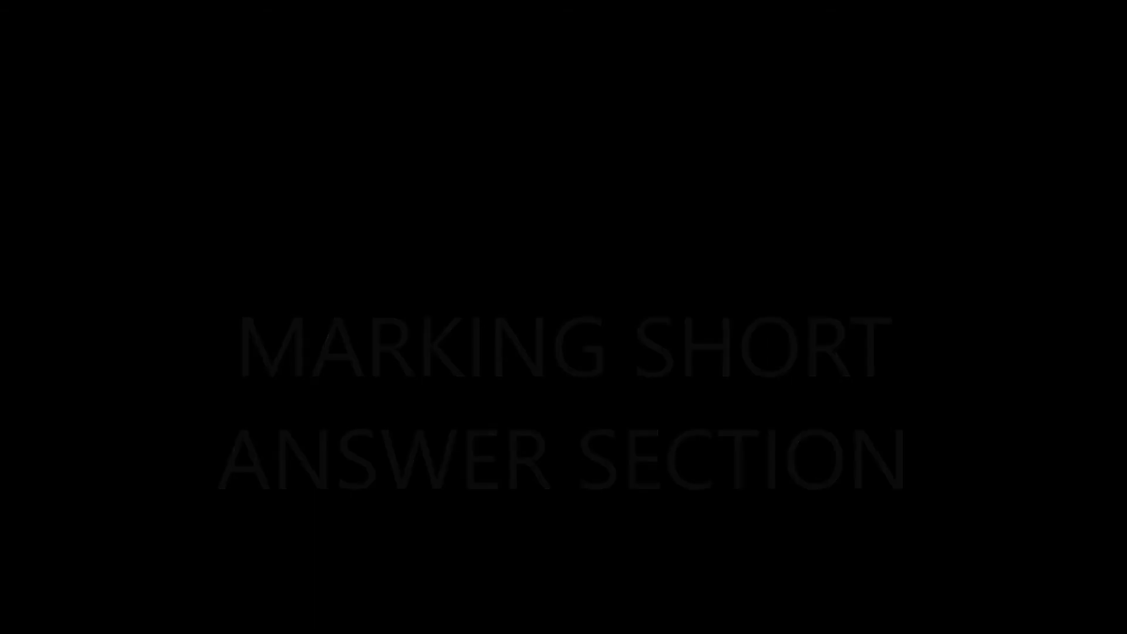
Step: Open the student work of the QUIZ assignment due today under HOMEROOM- MY NAME in DEMO CLASS
scroll(564, 369, "down", 3)
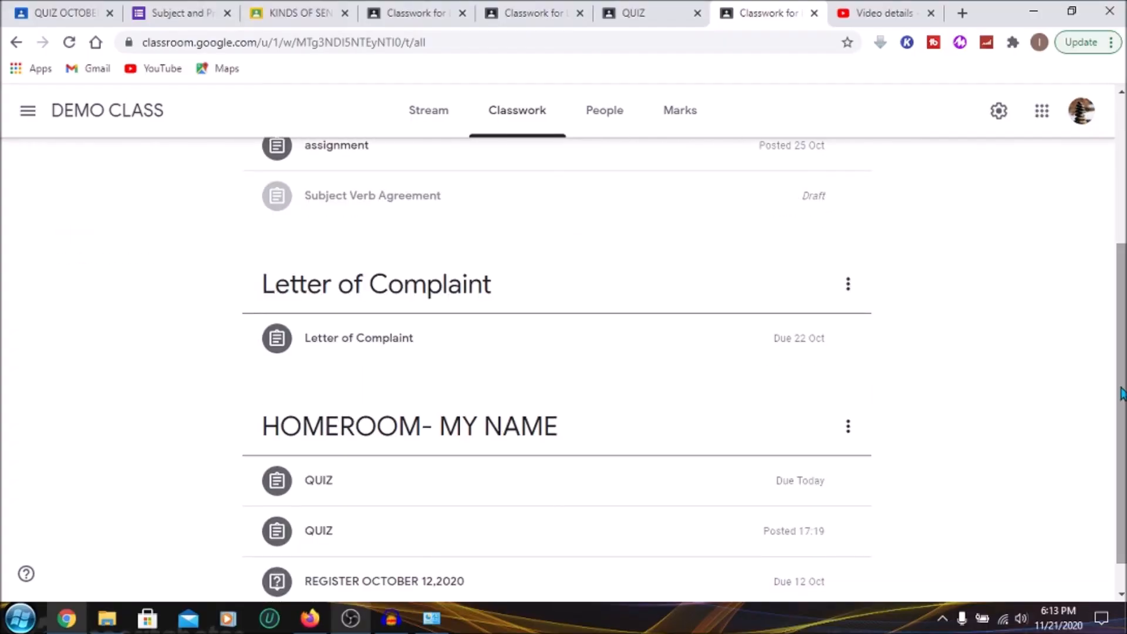
left_click(611, 487)
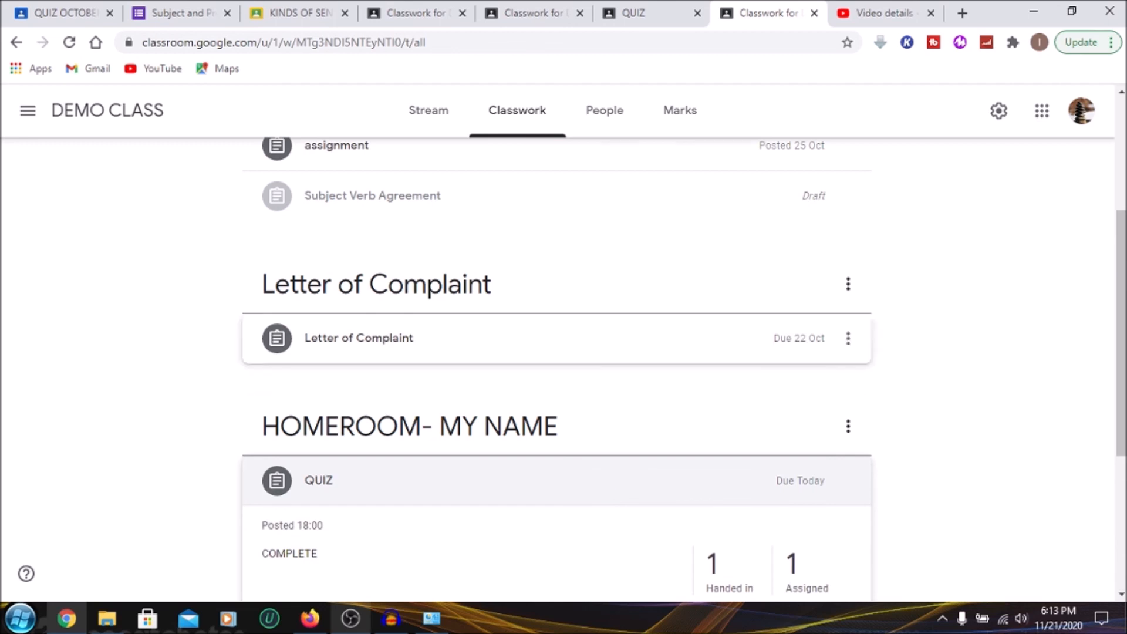
left_click_drag(1121, 322, 1121, 453)
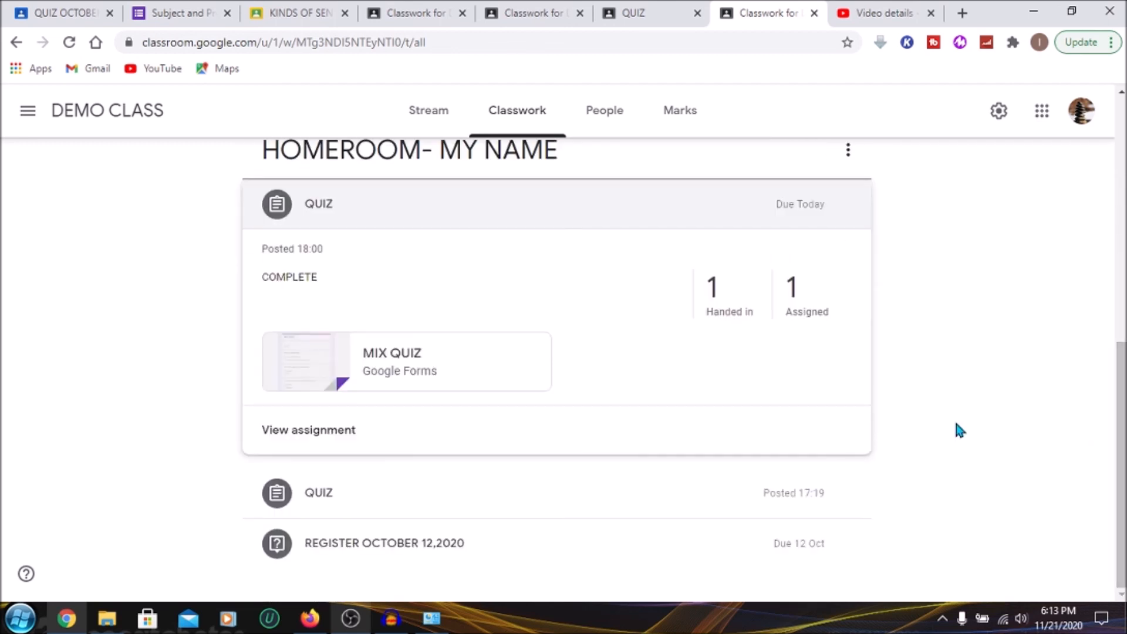
left_click(287, 444)
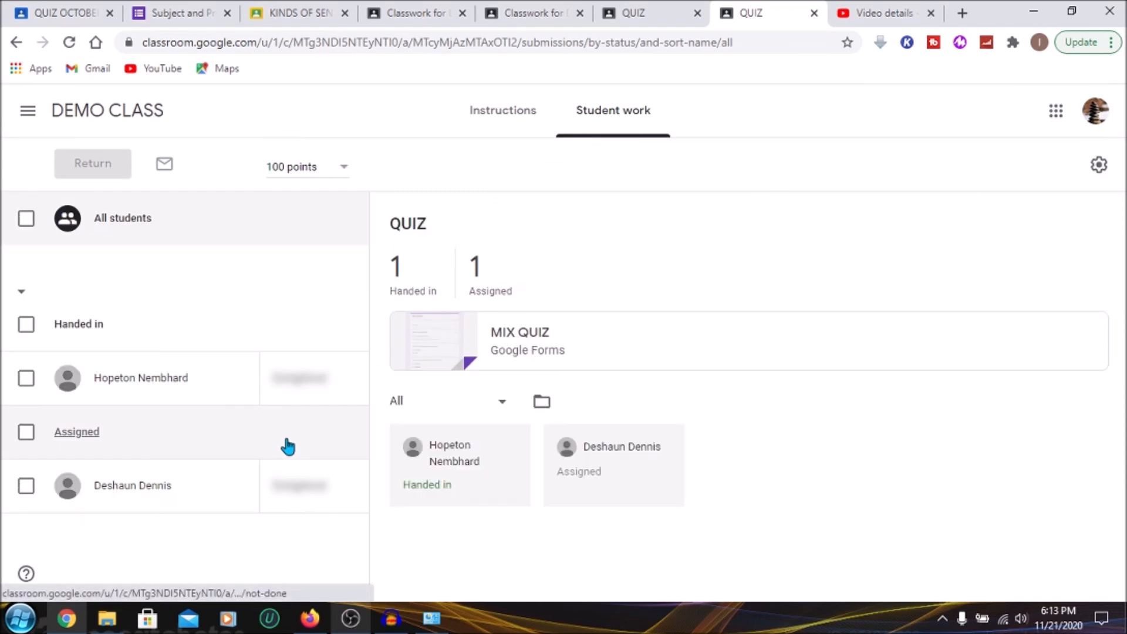
Step: Open the attached MIX QUIZ form for editing and display its responses by individual student
left_click(533, 353)
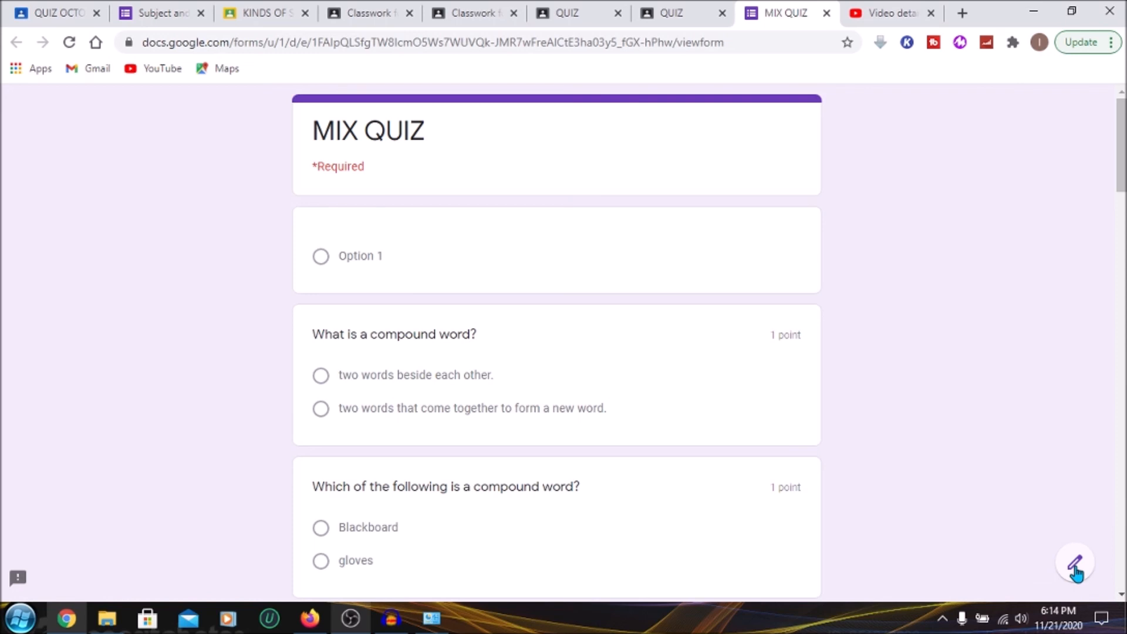
left_click(1076, 571)
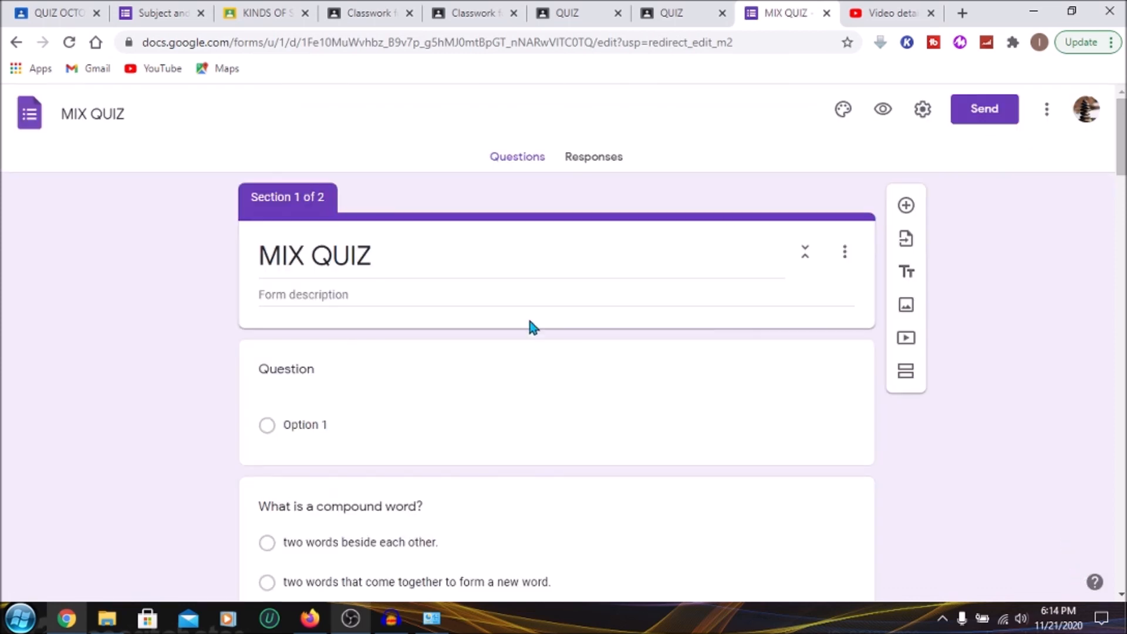
left_click(597, 162)
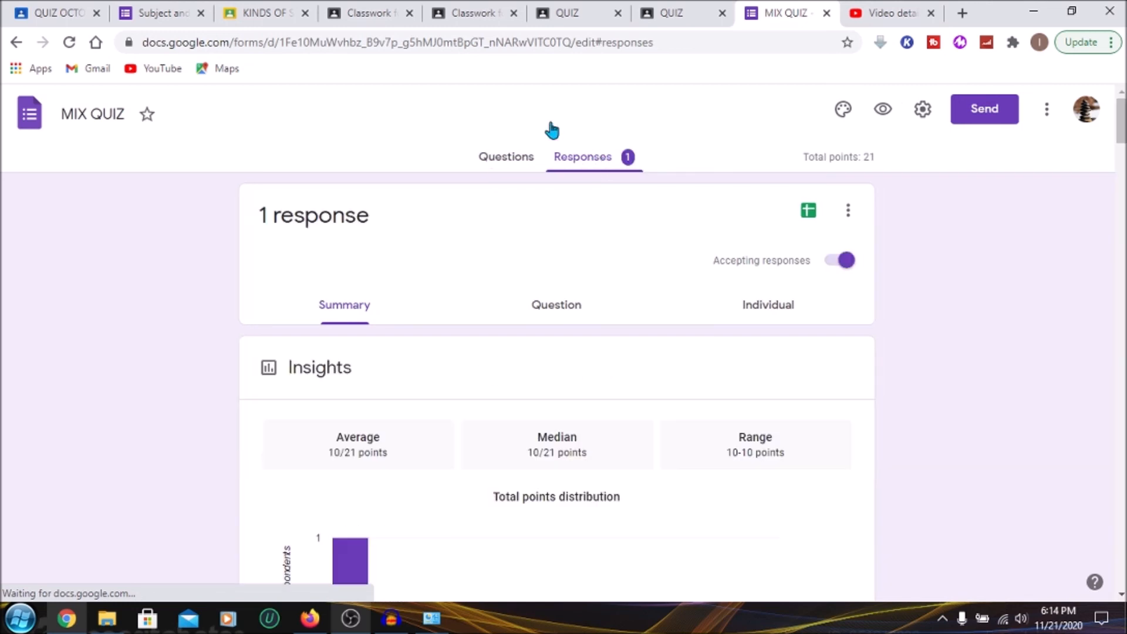
left_click(558, 317)
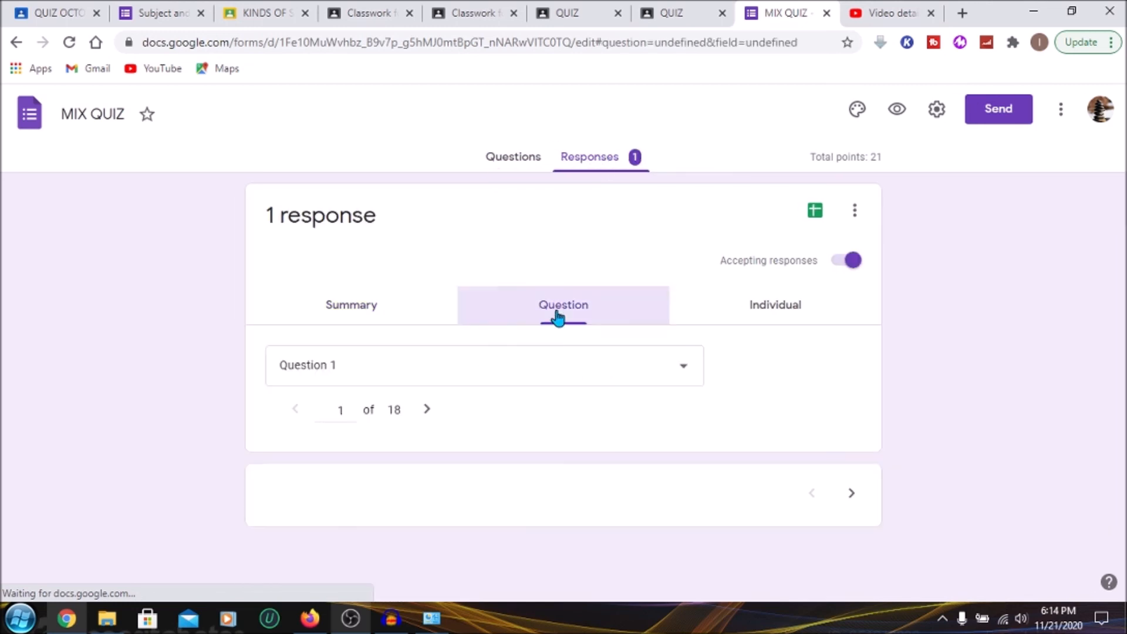
left_click(768, 305)
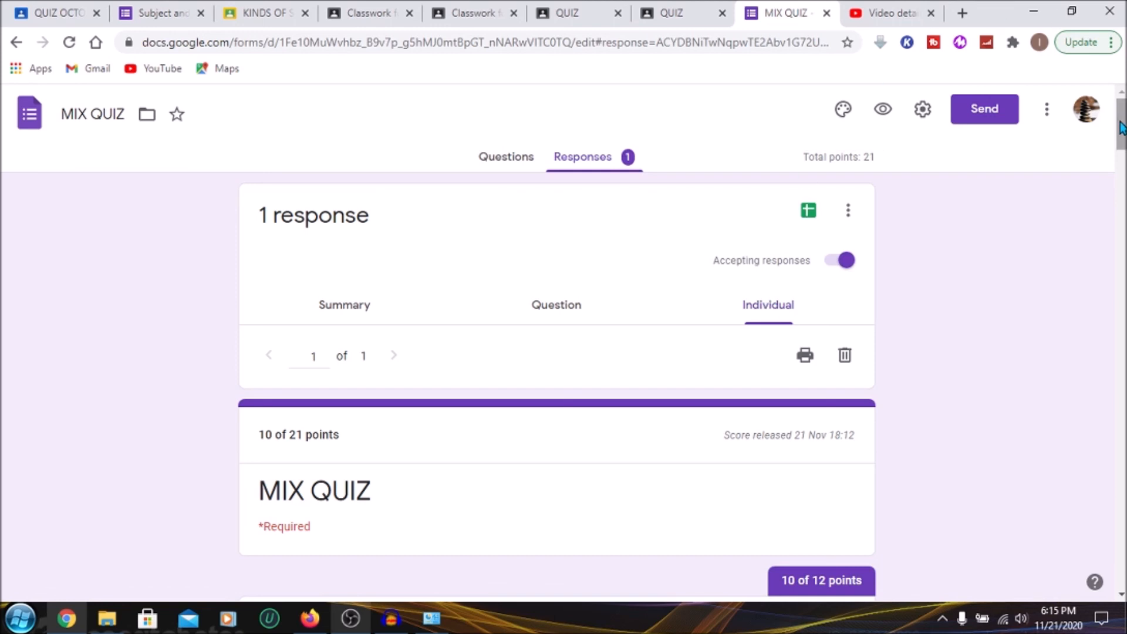
Step: Award 1 point for the "What is your name?" answer in the student's response and save the mark
scroll(1122, 128, "down", 10)
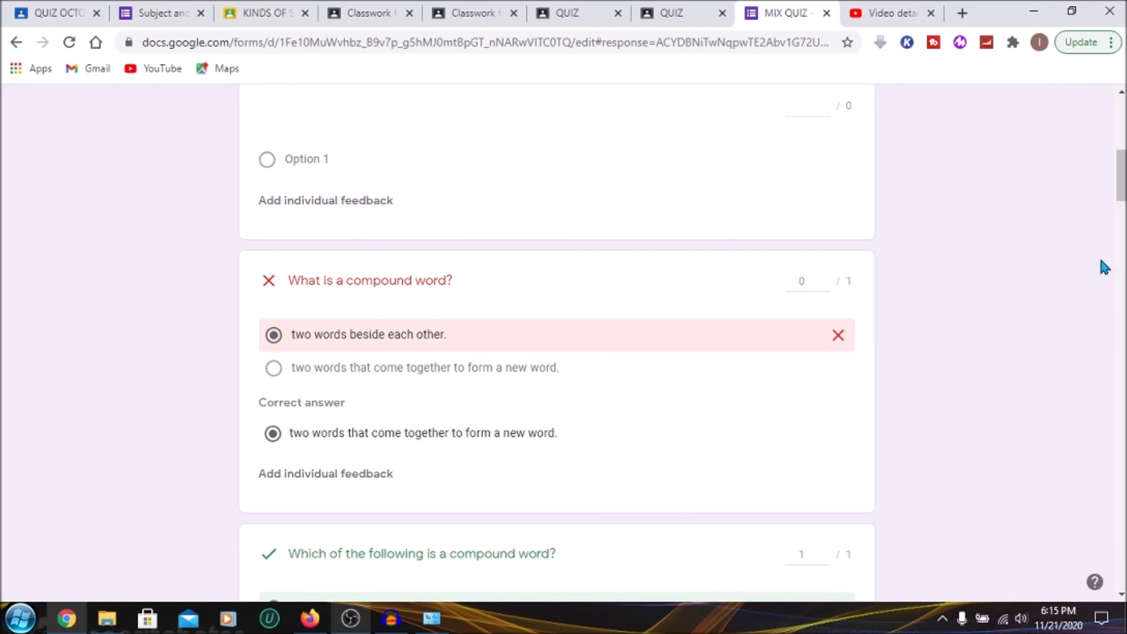
scroll(564, 342, "down", 4)
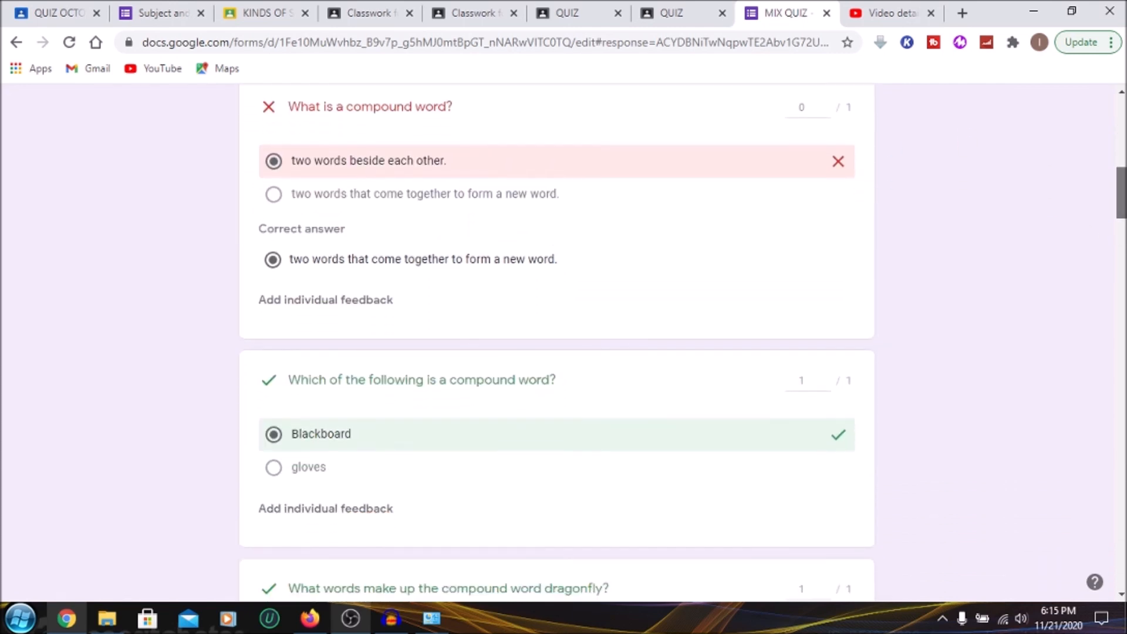
scroll(1117, 209, "down", 4)
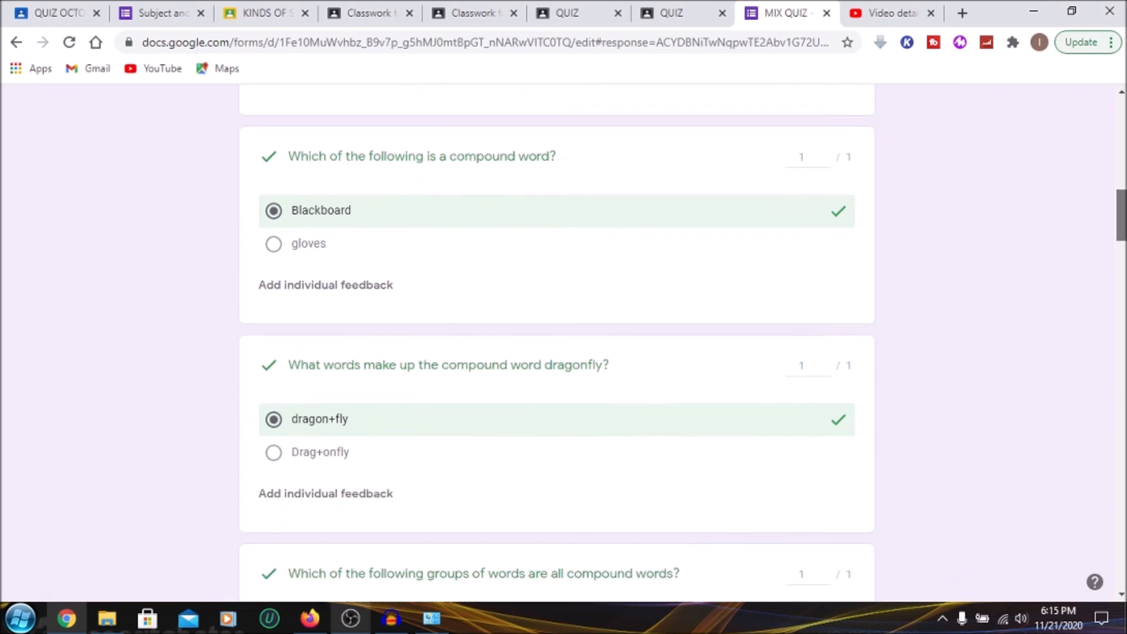
scroll(1118, 208, "down", 4)
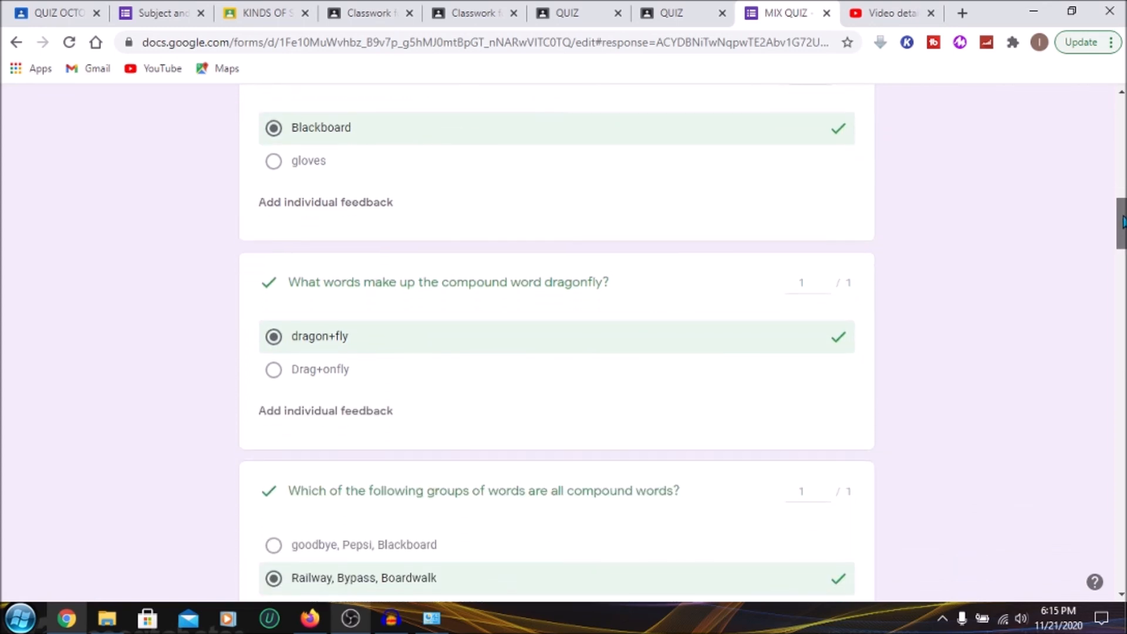
scroll(1119, 254, "down", 2)
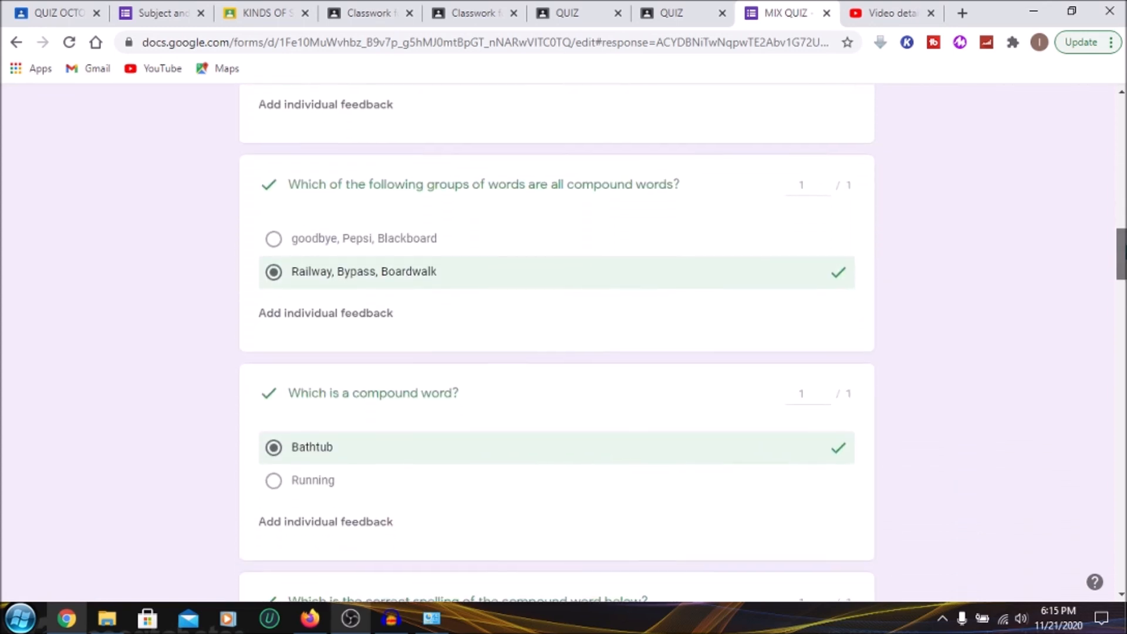
scroll(1117, 255, "down", 8)
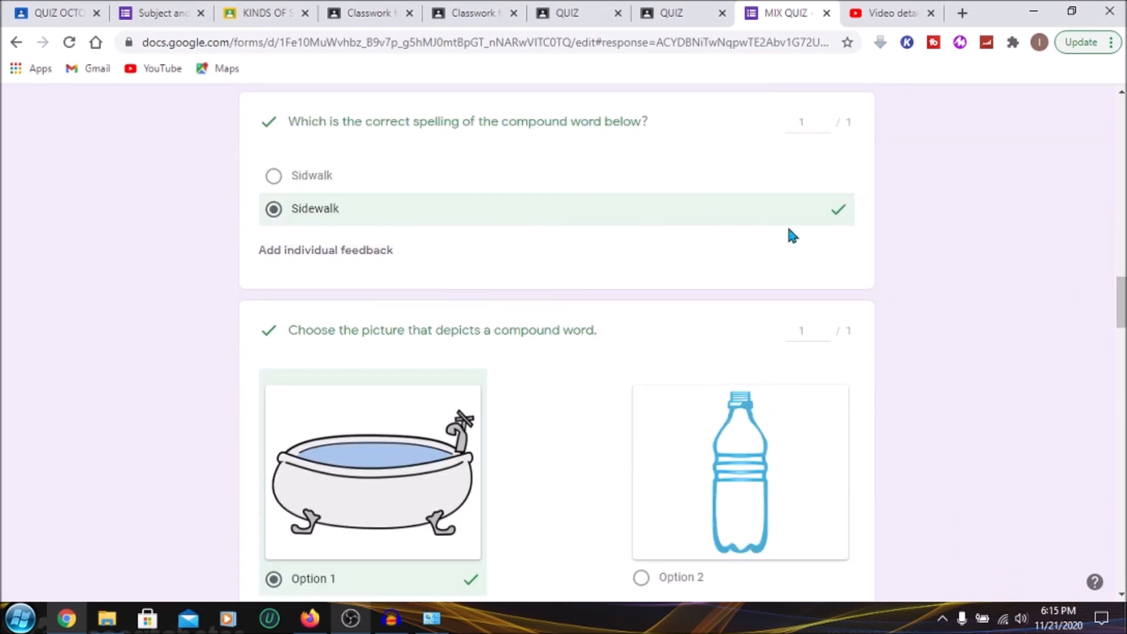
left_click_drag(1122, 320, 1122, 530)
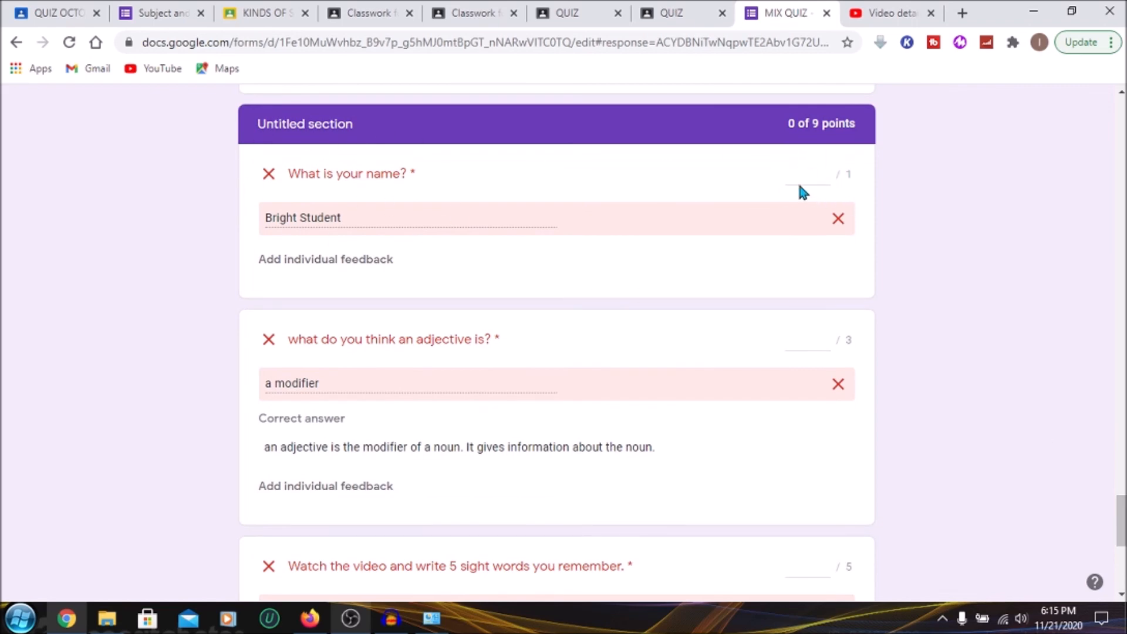
left_click(825, 172)
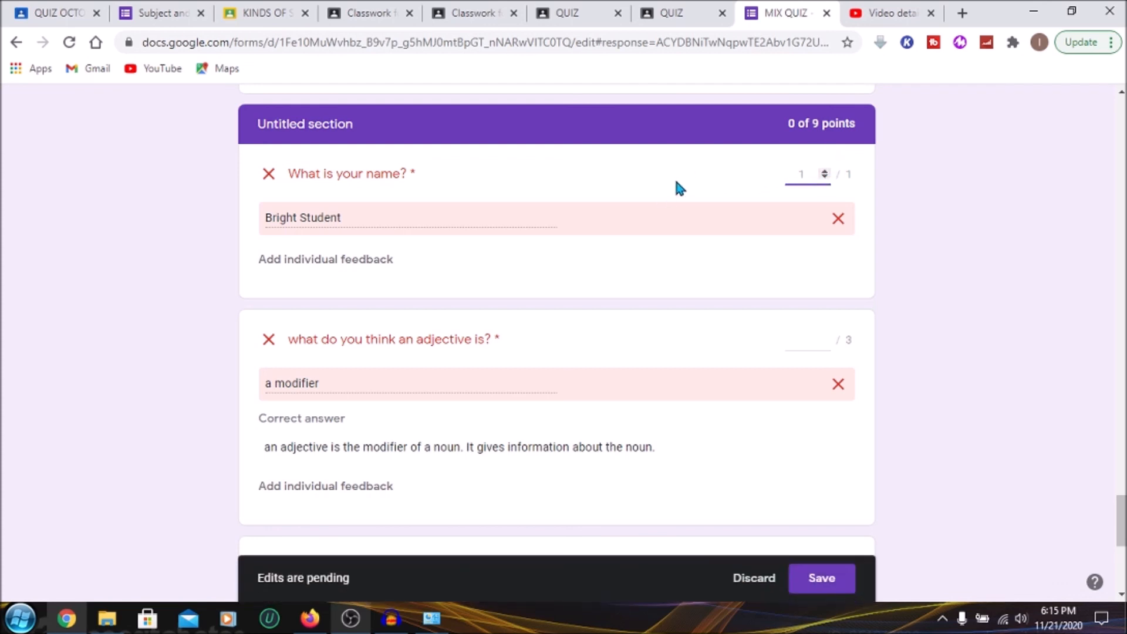
left_click(820, 589)
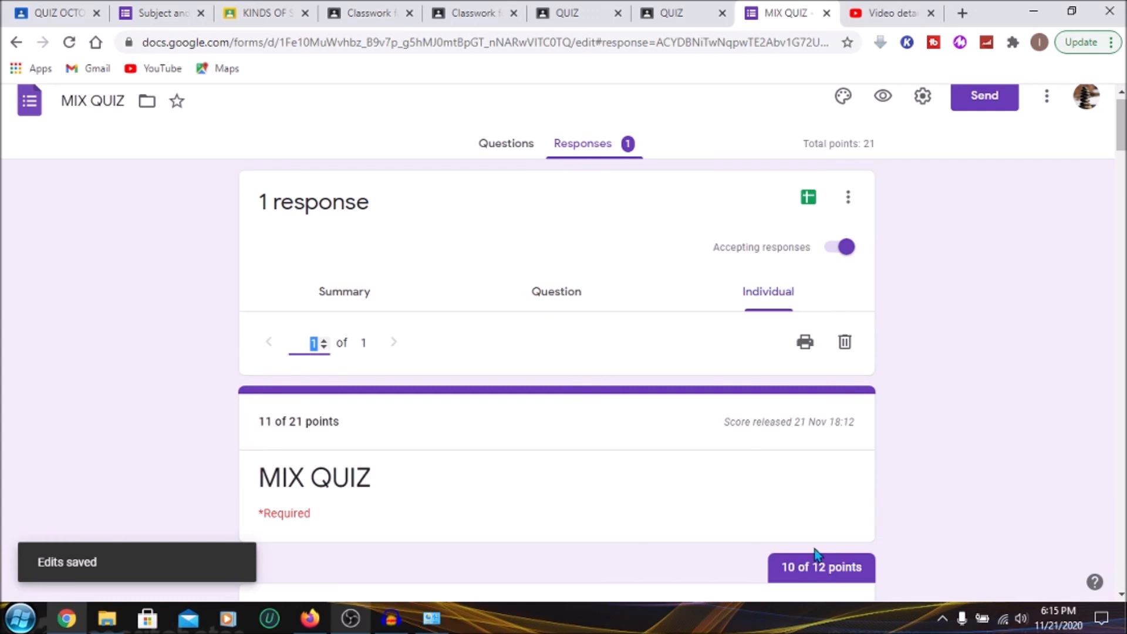
Step: Award 1 point for the adjective answer and 4 points for the sight words answer, and save the marks
left_click_drag(1122, 121, 1123, 521)
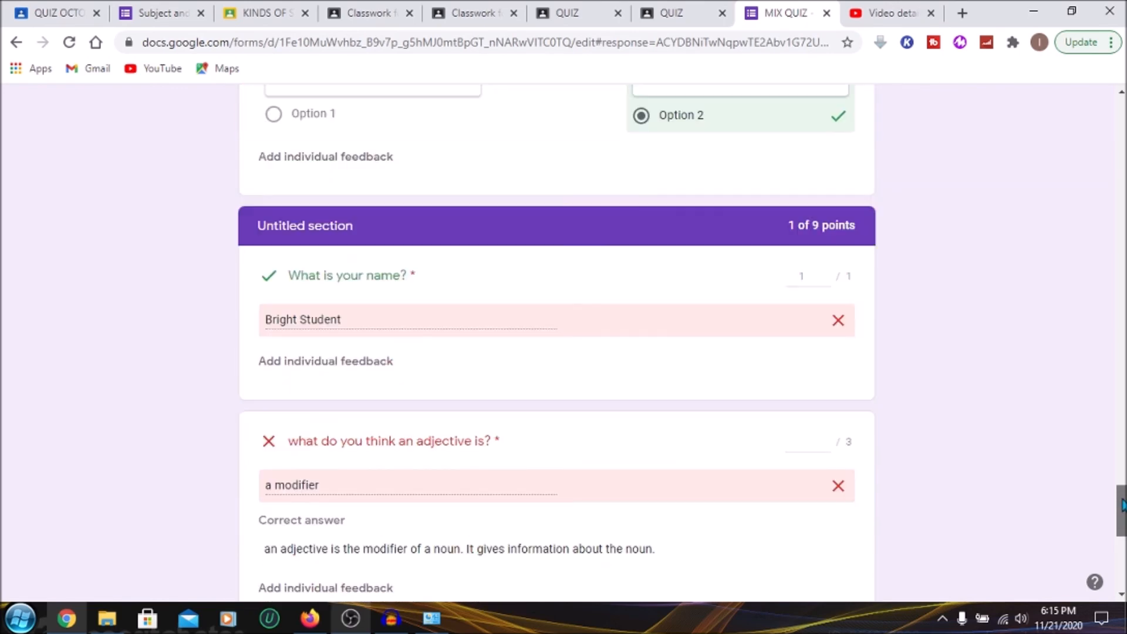
scroll(1121, 505, "down", 3)
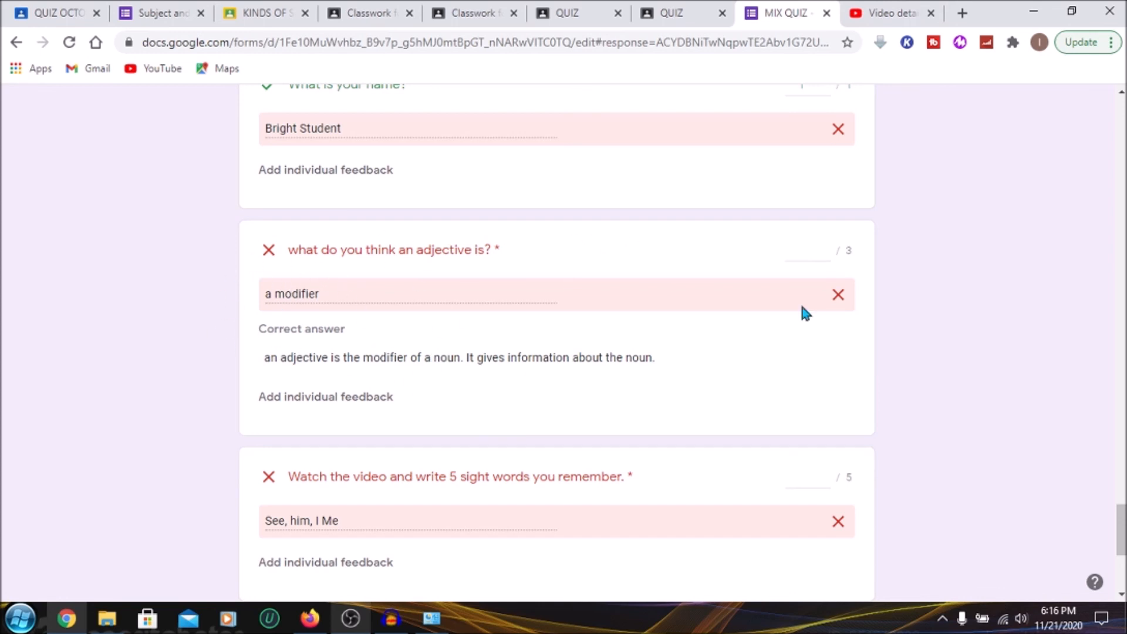
left_click(816, 256)
left_click(825, 247)
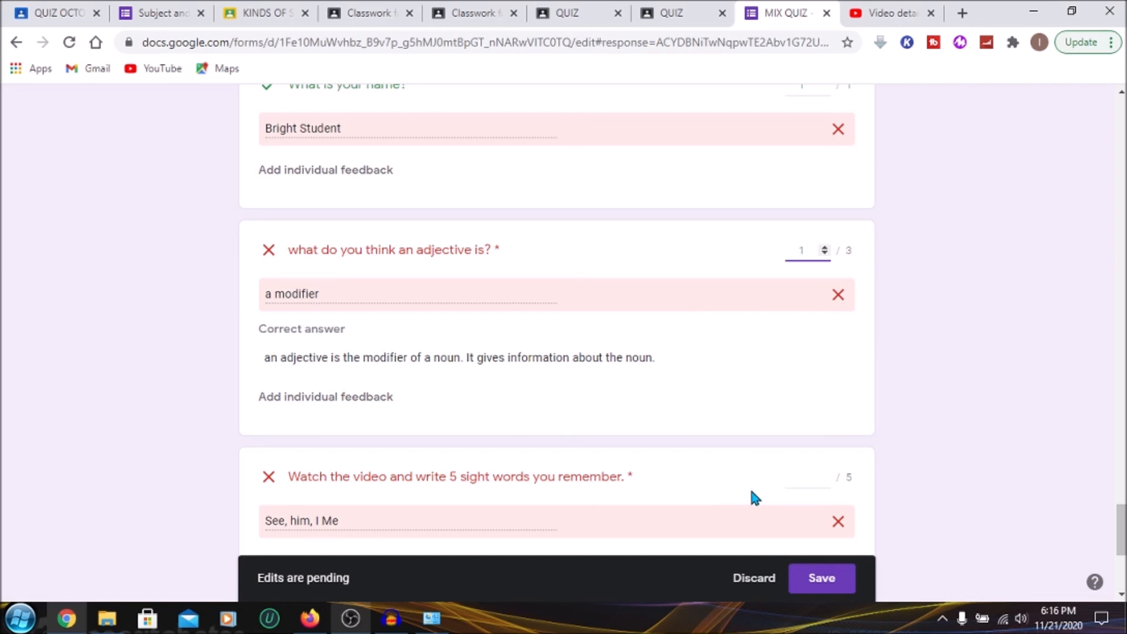
scroll(1122, 511, "down", 3)
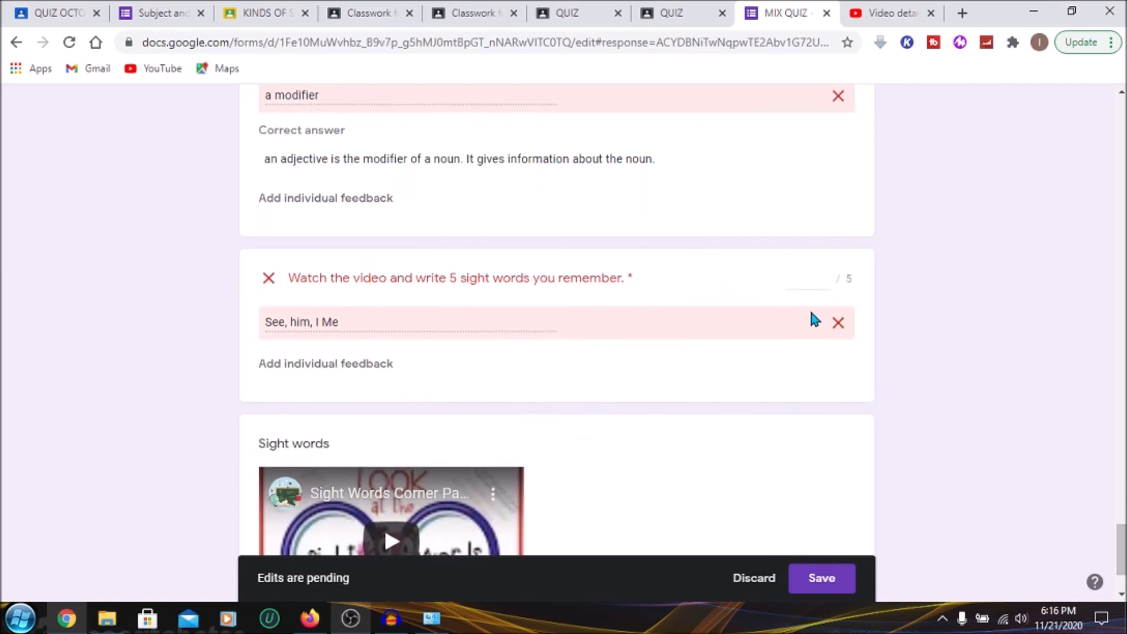
left_click(809, 280)
type("4")
left_click(822, 579)
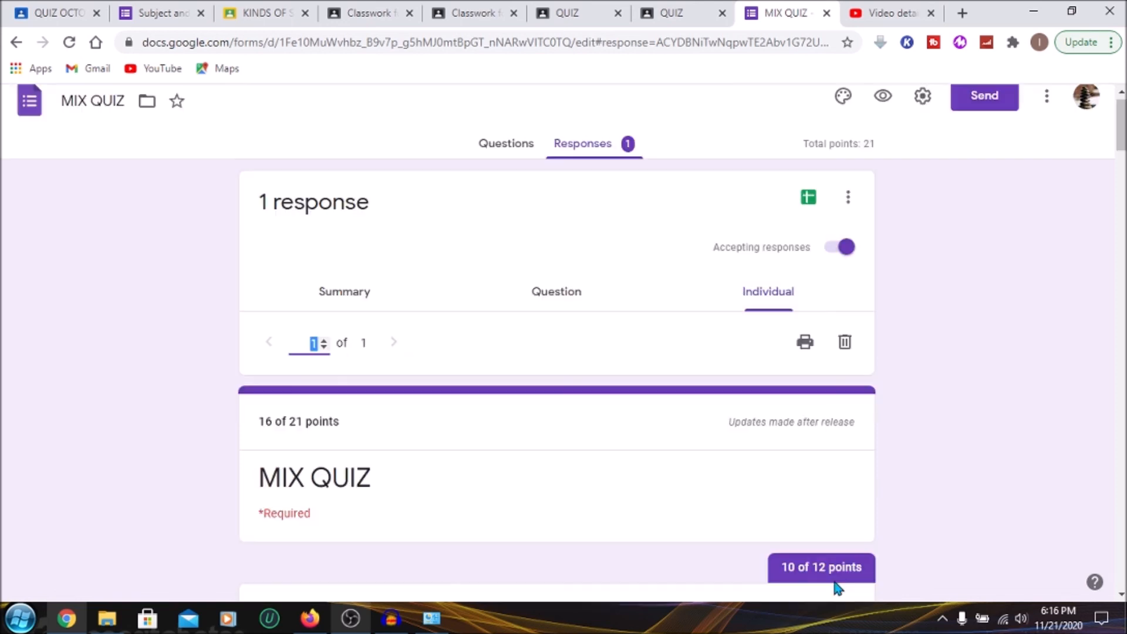
Step: Review the saved marks and total score in the student's response, and close the MIX QUIZ form
left_click_drag(1121, 125, 1121, 562)
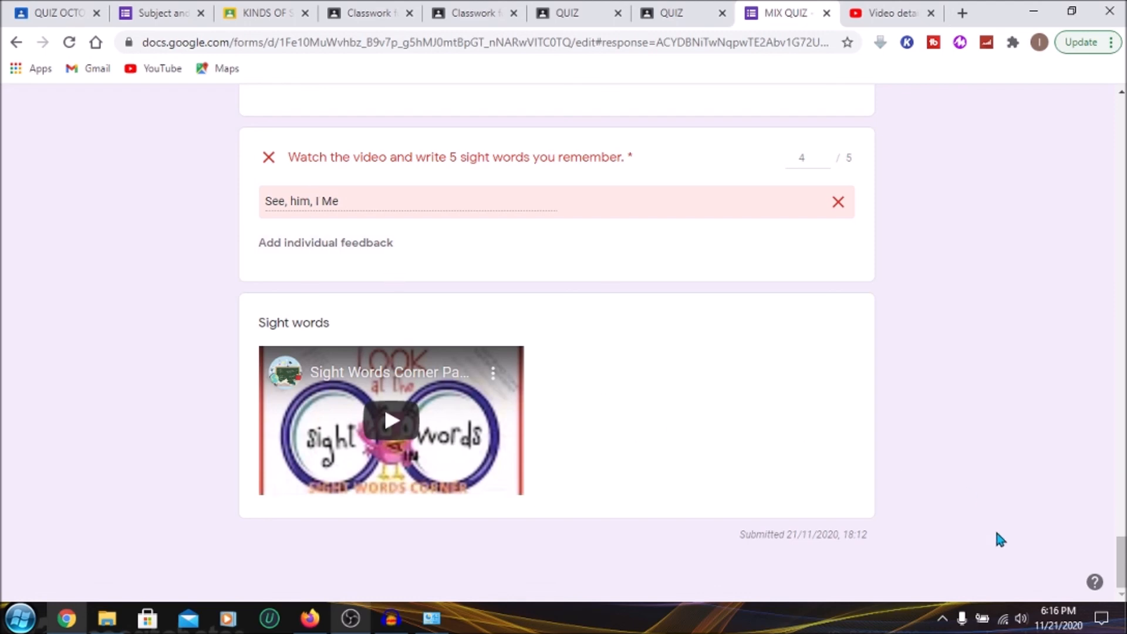
left_click_drag(1120, 561, 1124, 134)
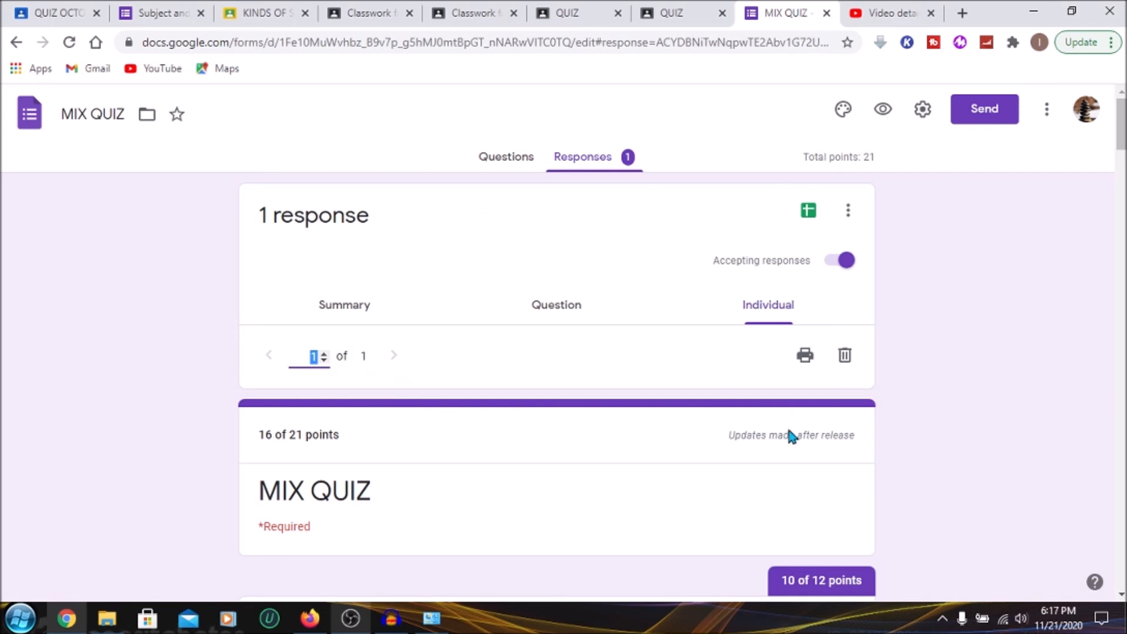
left_click(827, 13)
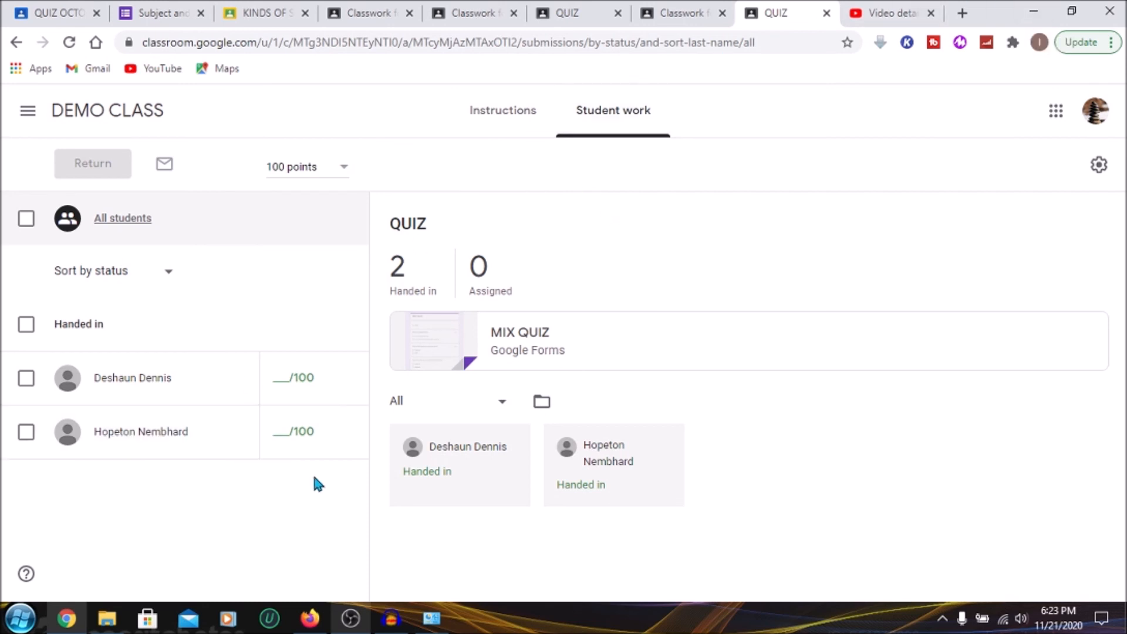
Step: Enter a mark of 50 out of 100 for the second student in the QUIZ assignment's handed-in list
left_click(281, 432)
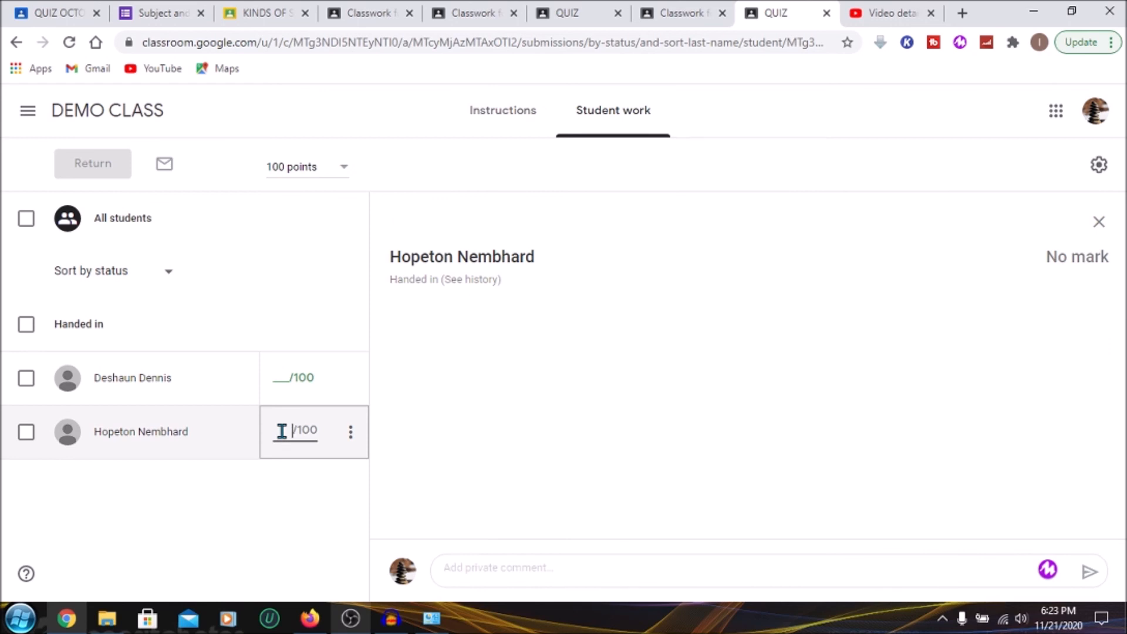
type("50")
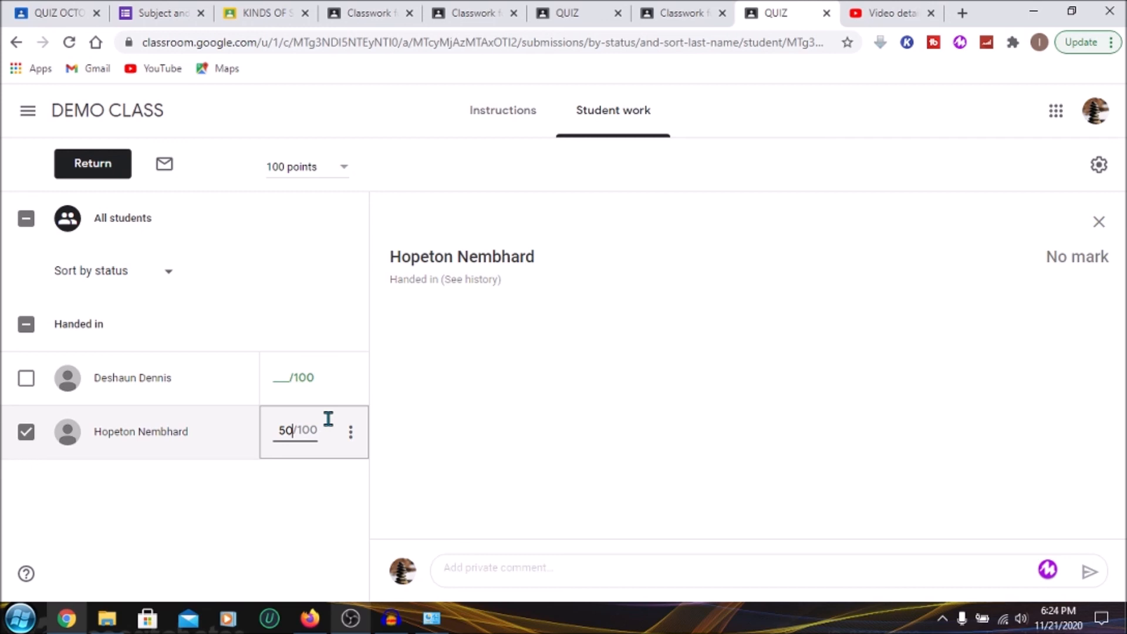
Step: Save the second student's draft mark and return the marked QUIZ work to both students, with 50 for the second and 70 for the first
left_click(310, 504)
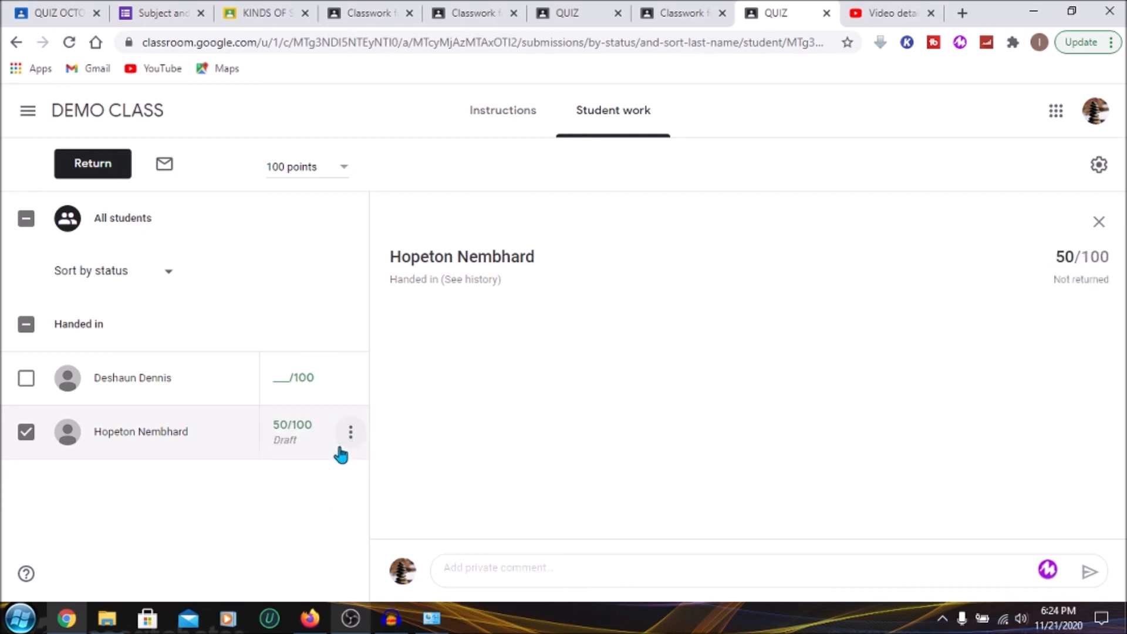
left_click(349, 435)
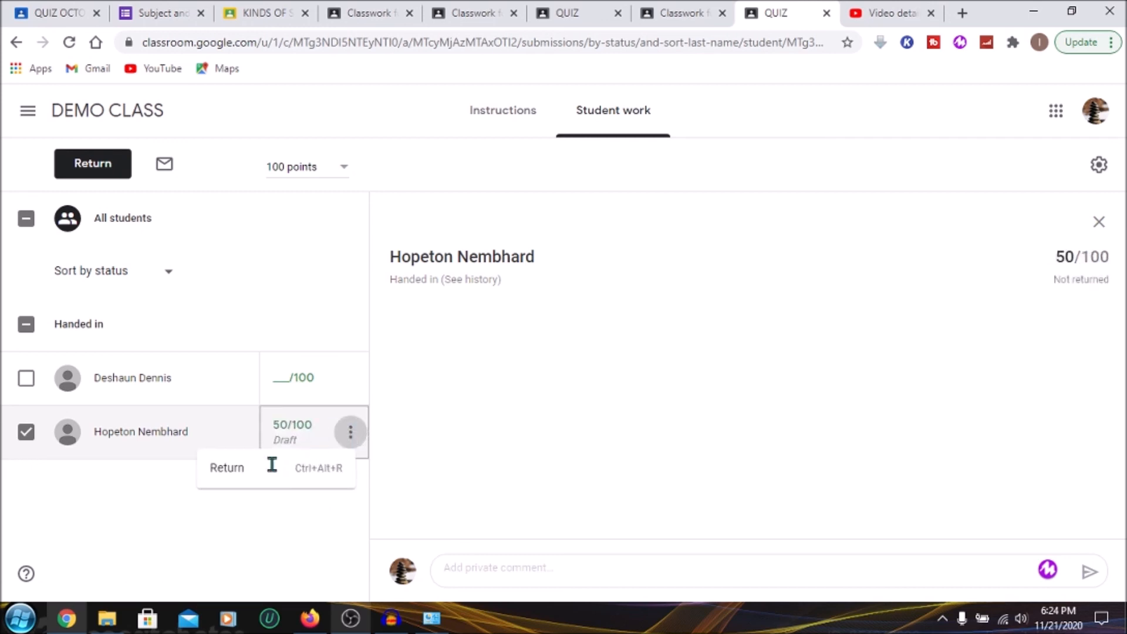
left_click(234, 473)
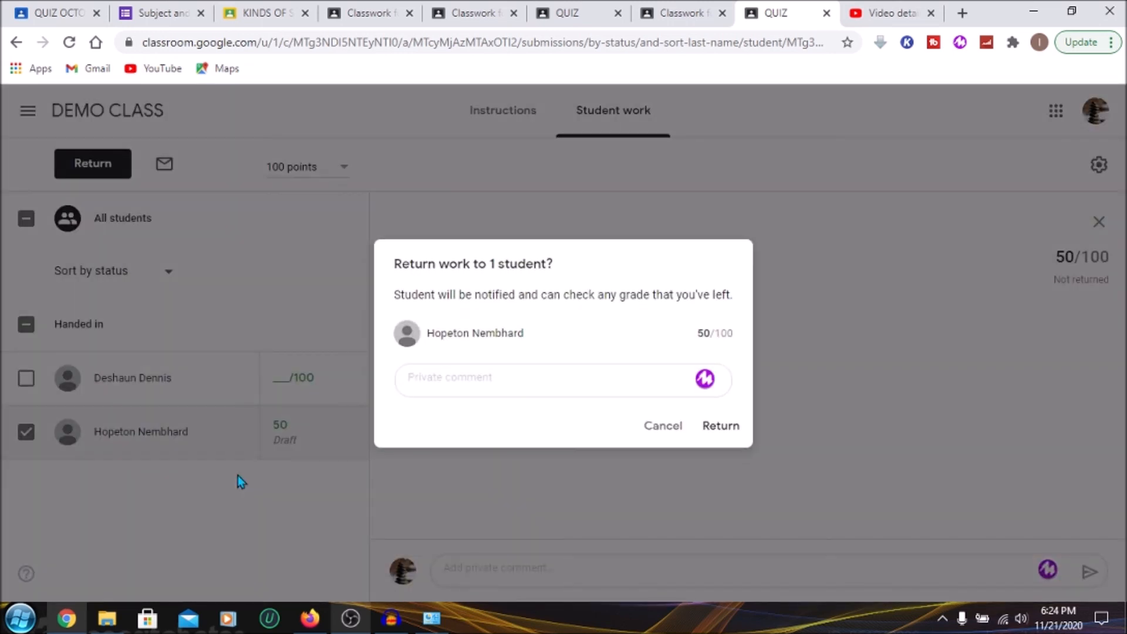
left_click(730, 433)
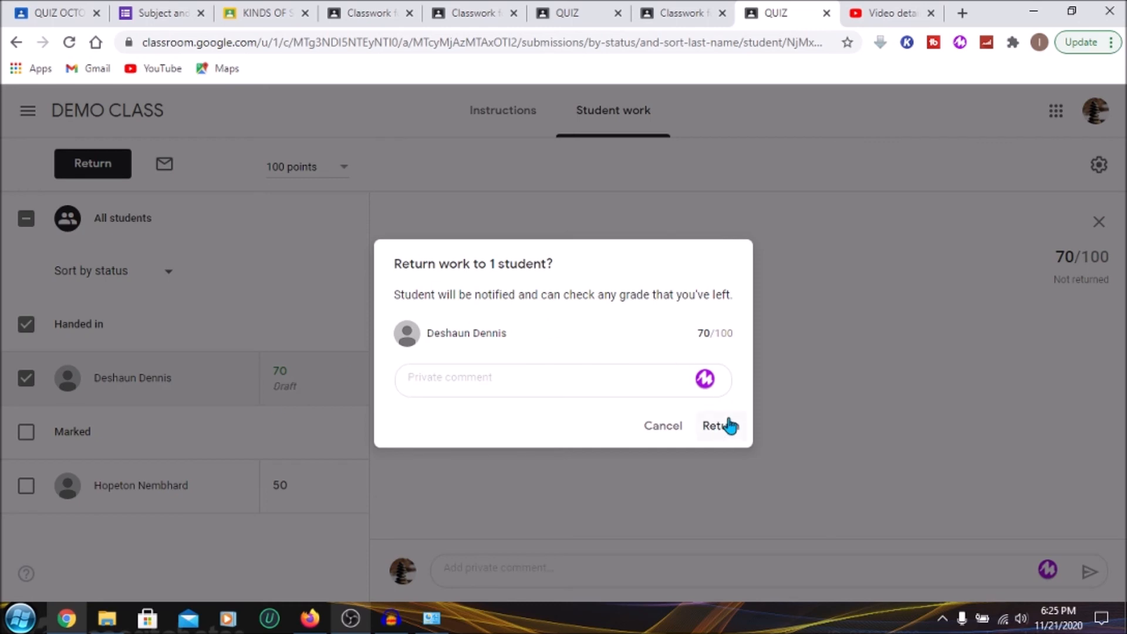
left_click(721, 426)
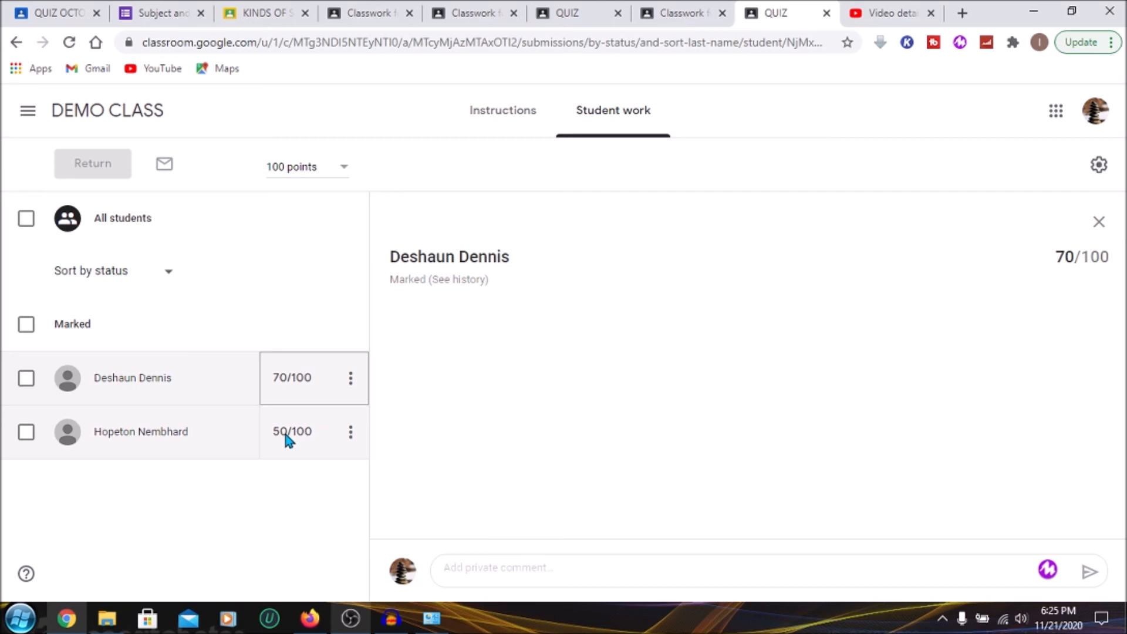
Step: Review the second student's returned mark and the graded QUIZ on the student's Classwork page, and minimise the browser window
left_click(287, 438)
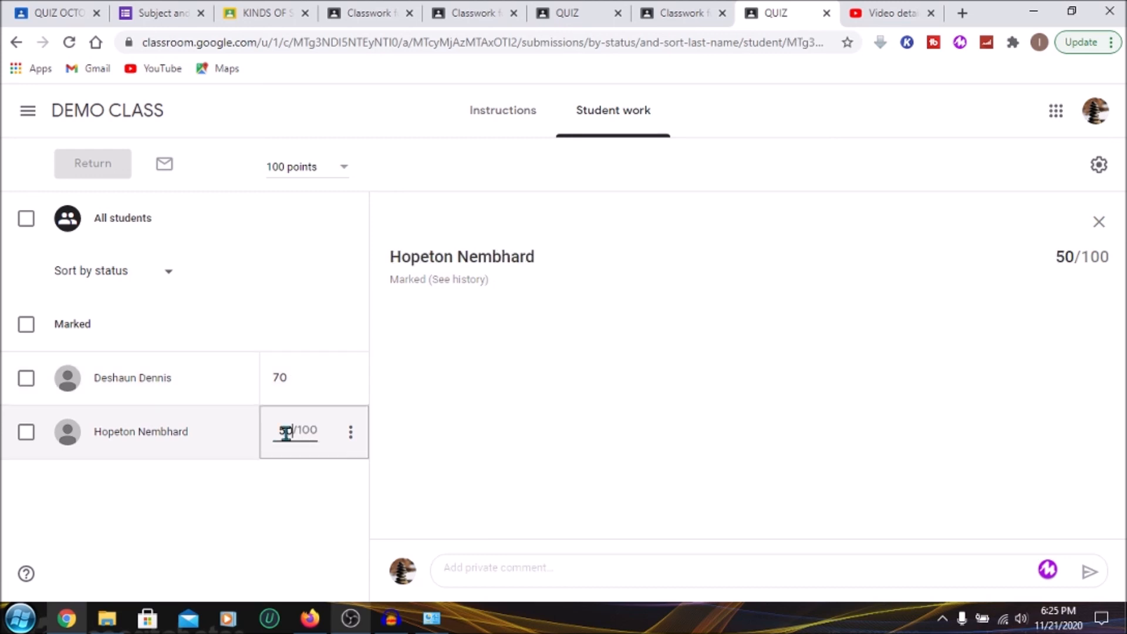
left_click(301, 483)
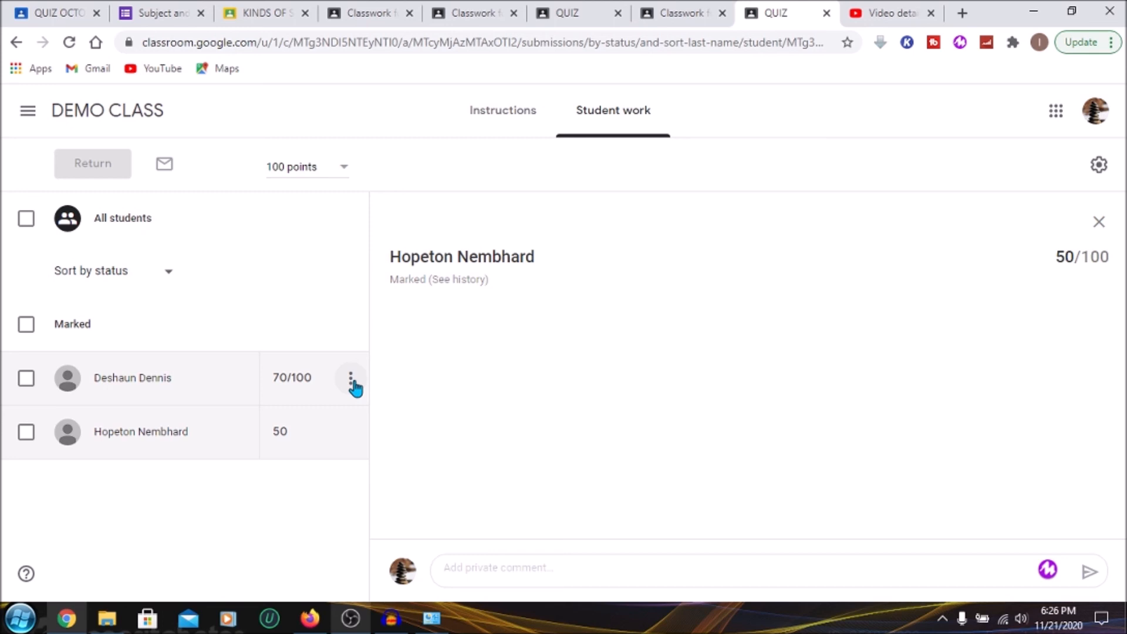
left_click(692, 16)
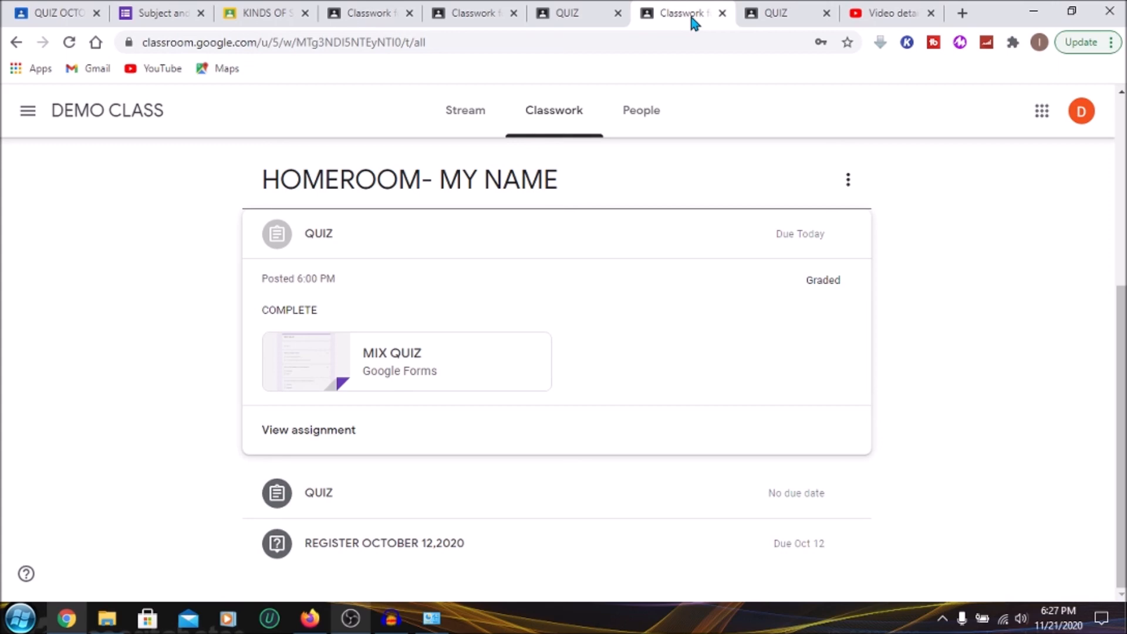
left_click(1035, 12)
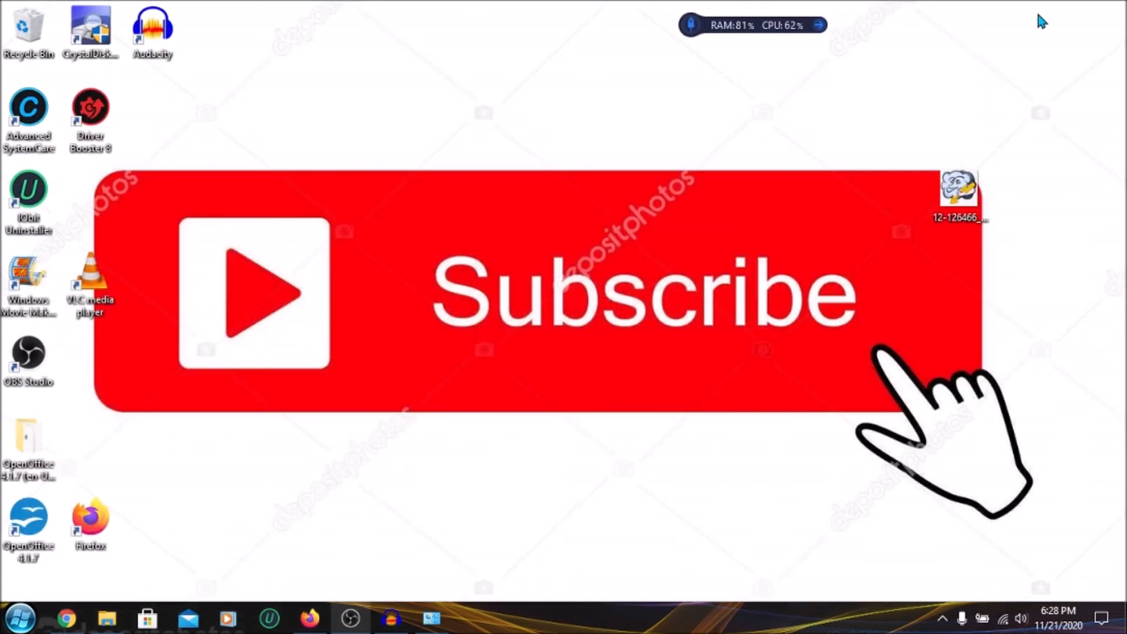